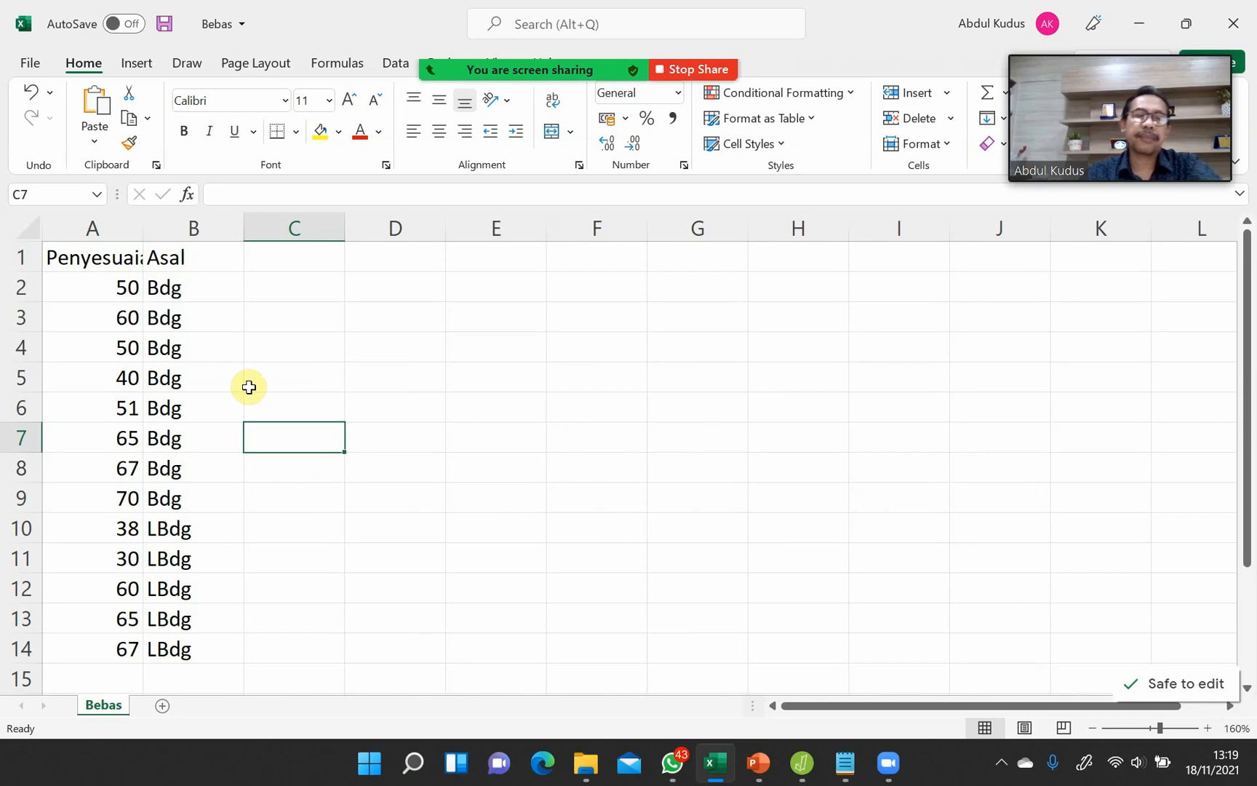
# - Fit column A's width to its Penyesuaian heading and highlight the column's data in A1:A14
pyautogui.doubleClick(142, 227)
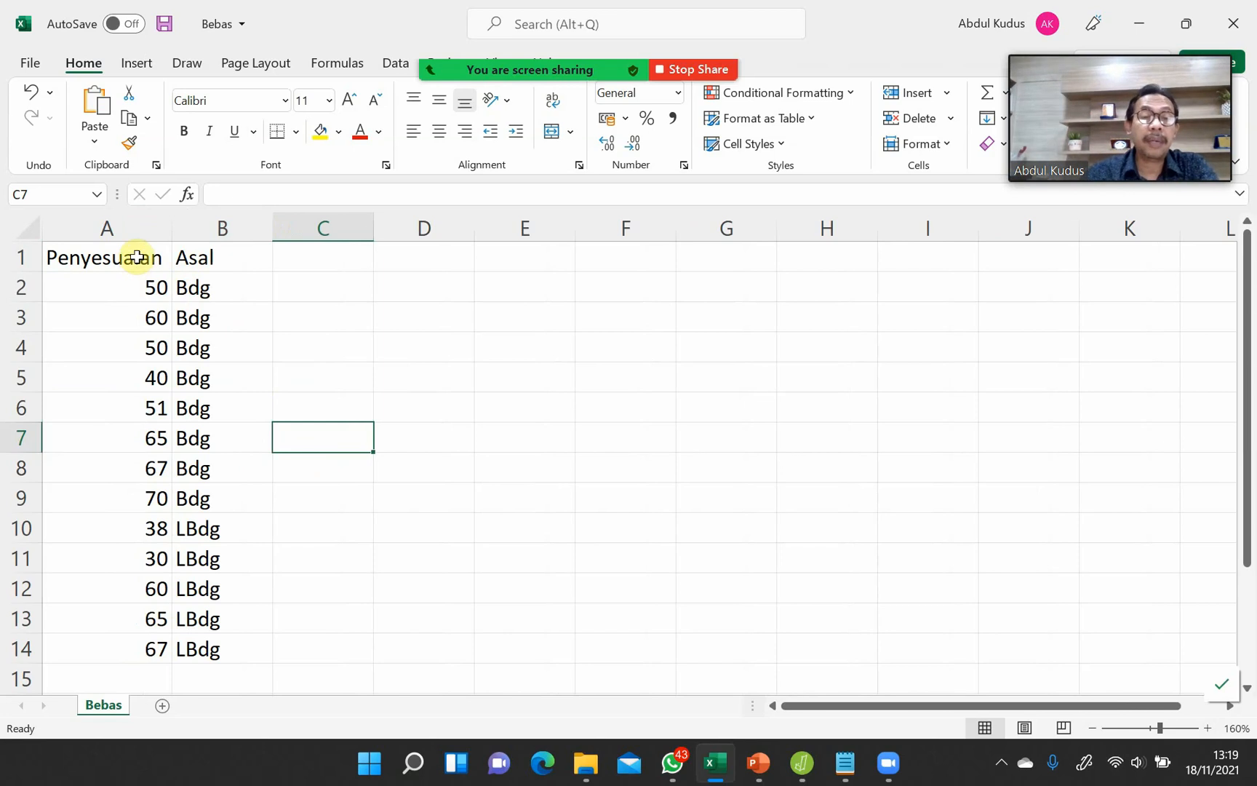
pyautogui.moveTo(137, 257); pyautogui.dragTo(140, 643)
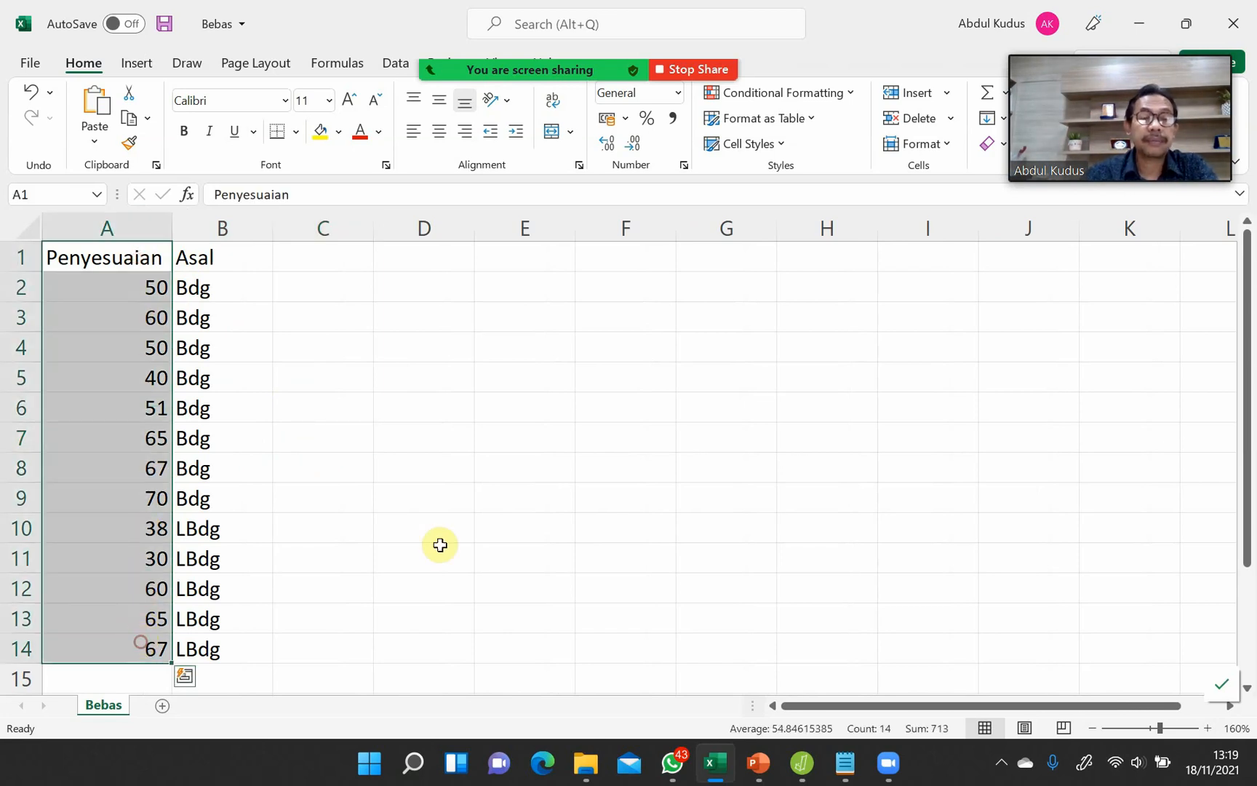
pyautogui.click(290, 489)
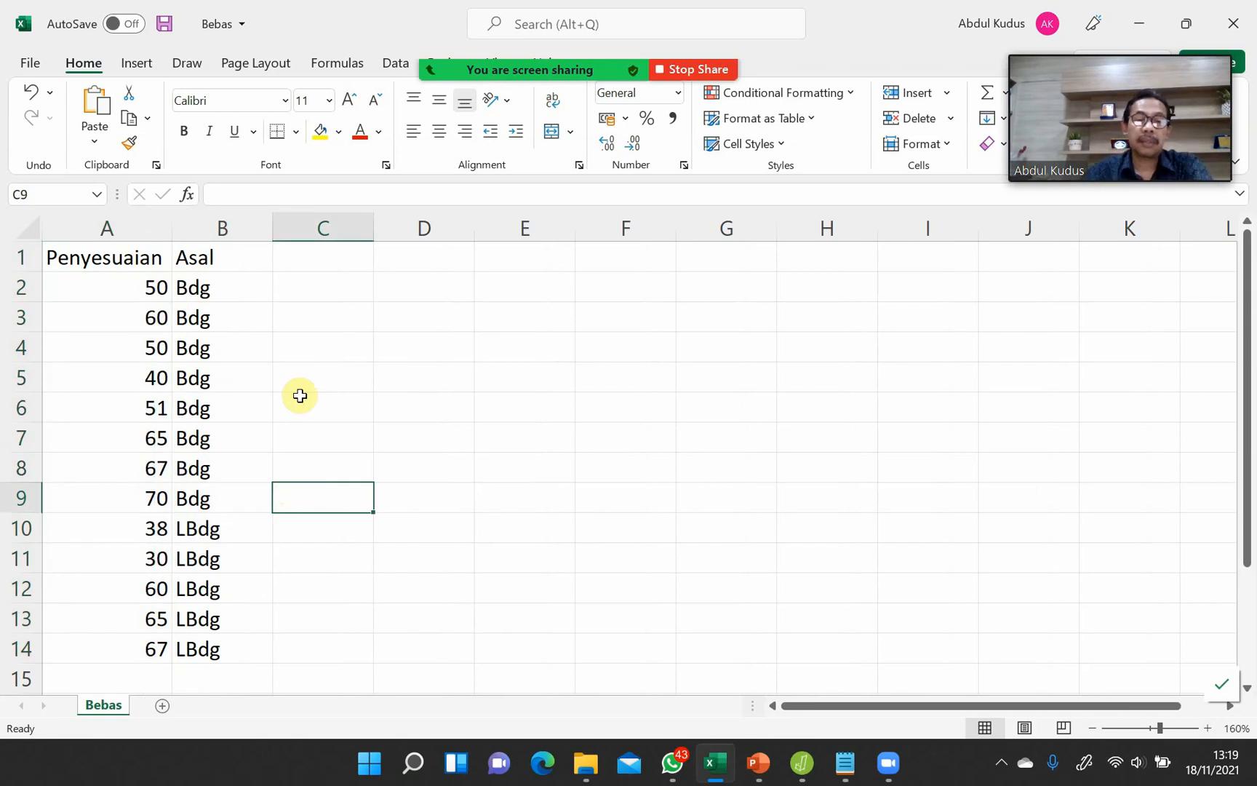
# - Point out the Asal grouping column and highlight the Bdg rows in A2:B9, ending at the first LBdg row
pyautogui.click(206, 256)
pyautogui.moveTo(274, 319); pyautogui.dragTo(244, 497)
pyautogui.click(207, 256)
pyautogui.click(130, 287)
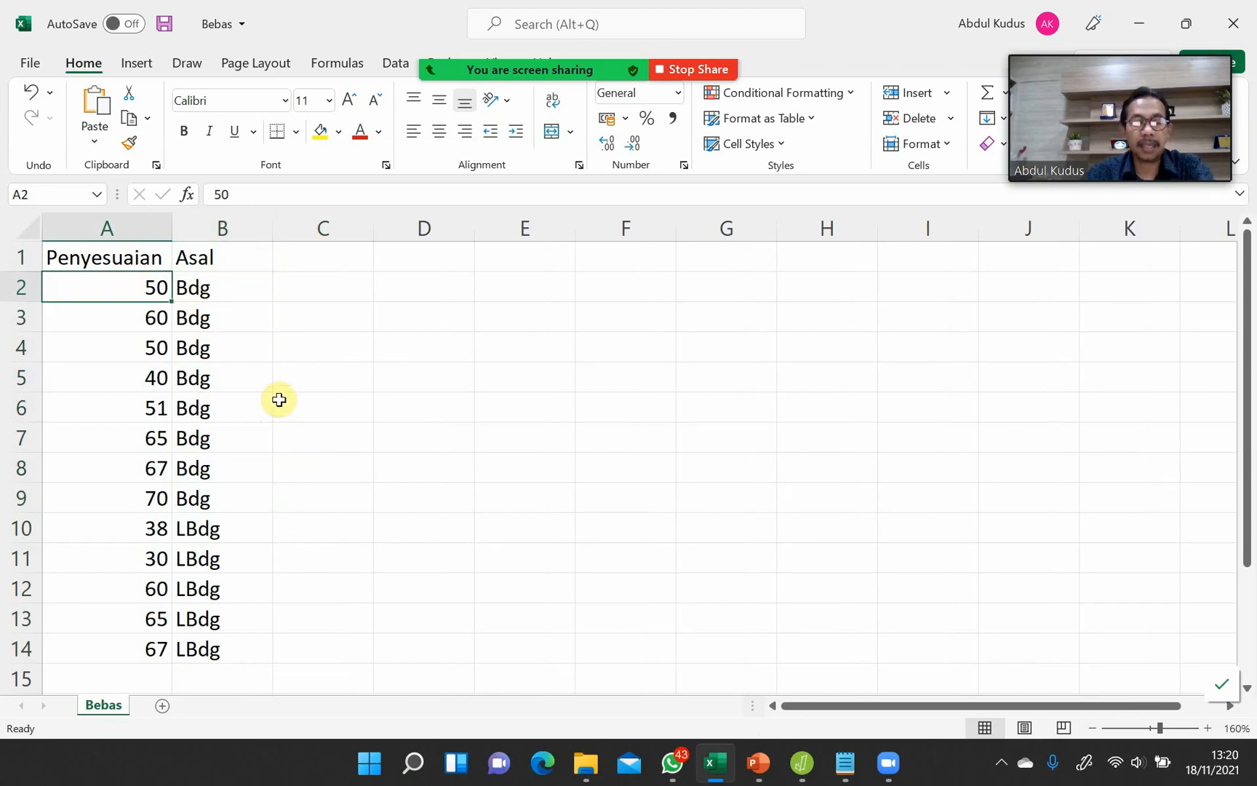
pyautogui.keyDown('shift'); pyautogui.click(246, 470); pyautogui.keyUp('shift')
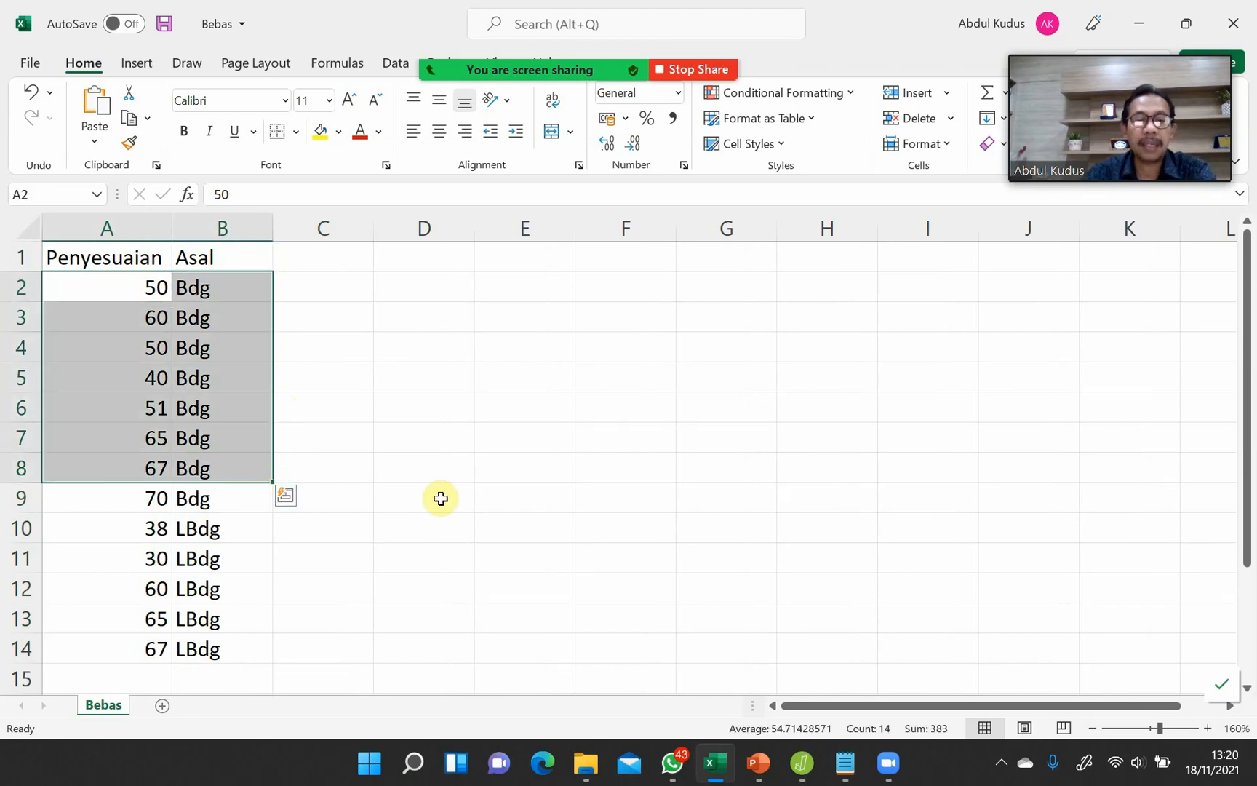
pyautogui.keyDown('shift'); pyautogui.click(262, 497); pyautogui.keyUp('shift')
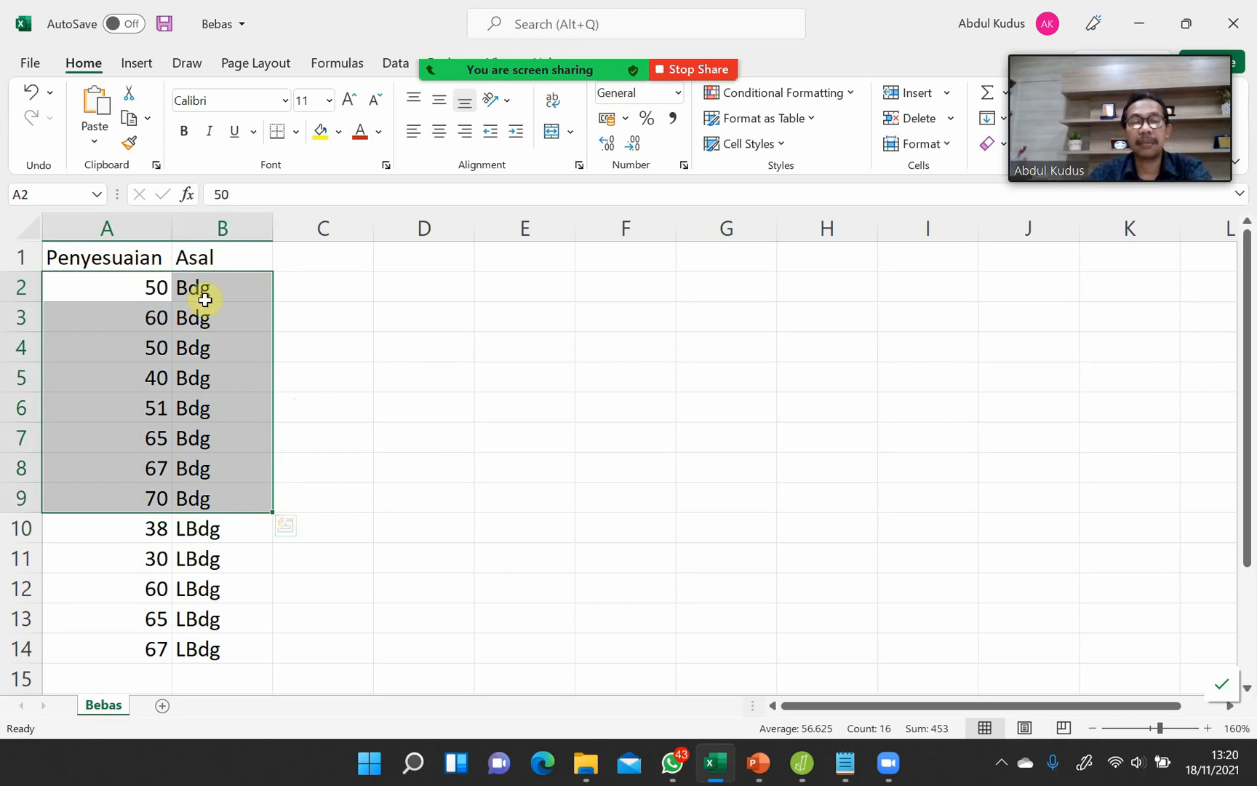
pyautogui.click(114, 535)
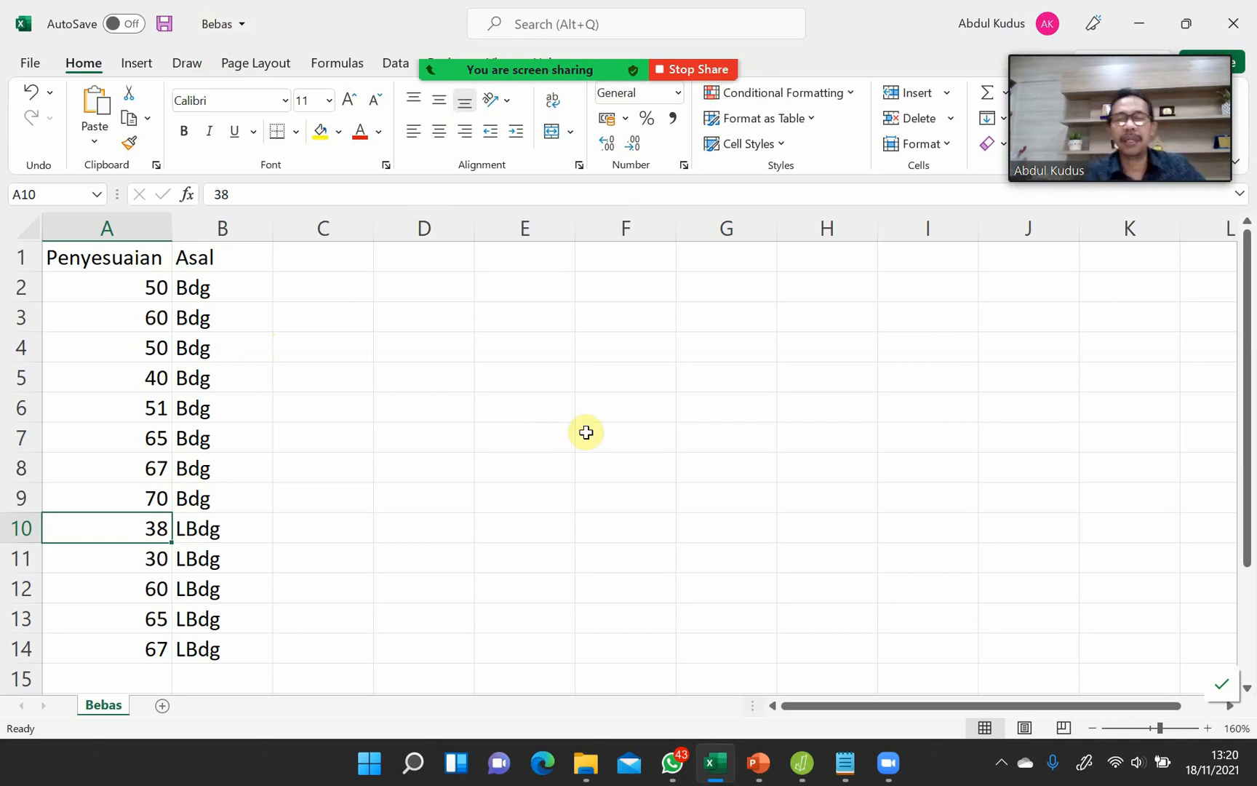
# - Stop the current Zoom screen share and share the JASP window instead
pyautogui.click(707, 69)
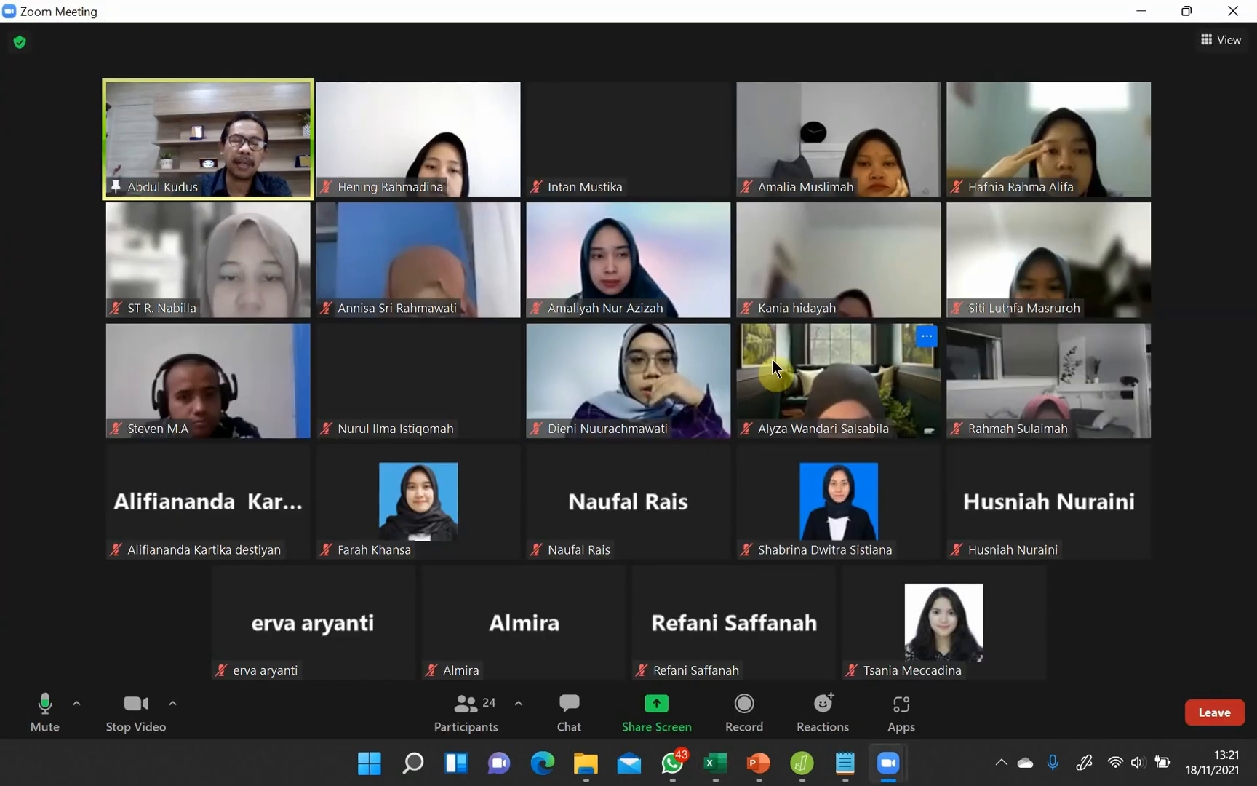
pyautogui.click(661, 708)
pyautogui.click(982, 399)
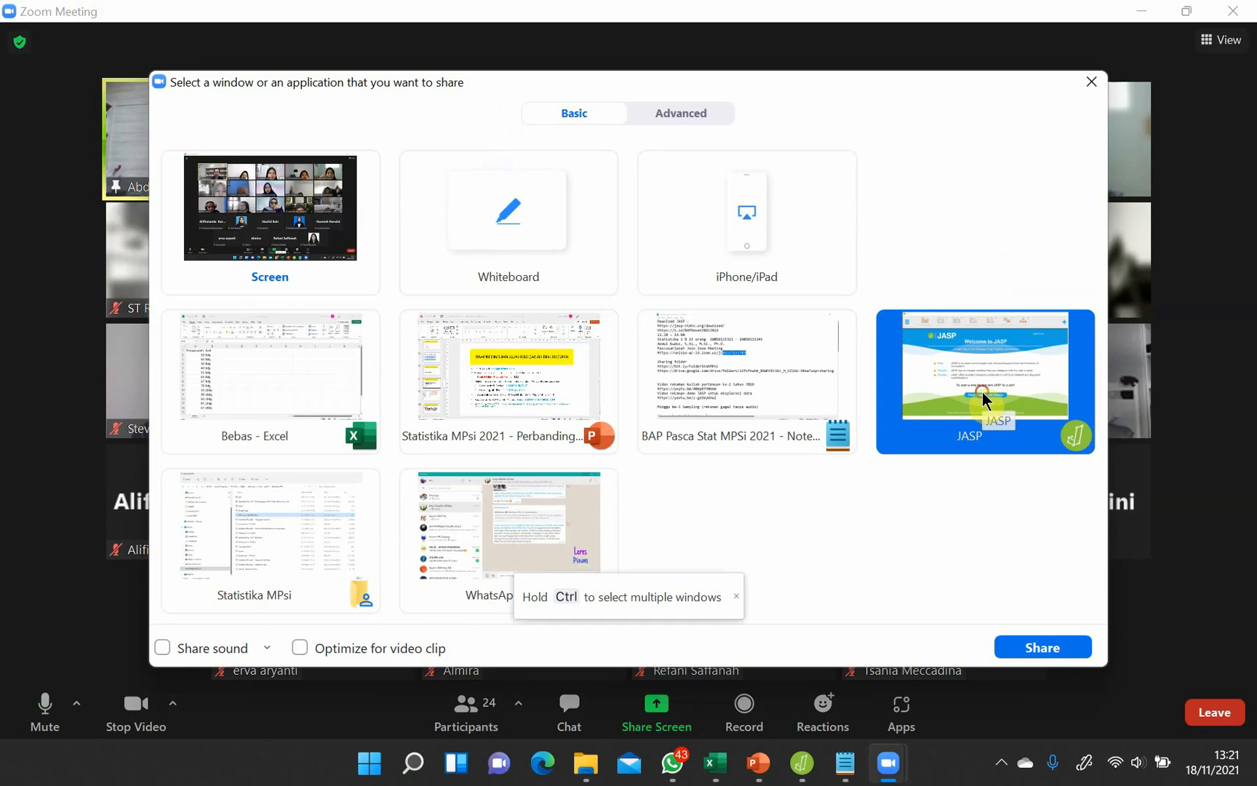
pyautogui.click(1022, 648)
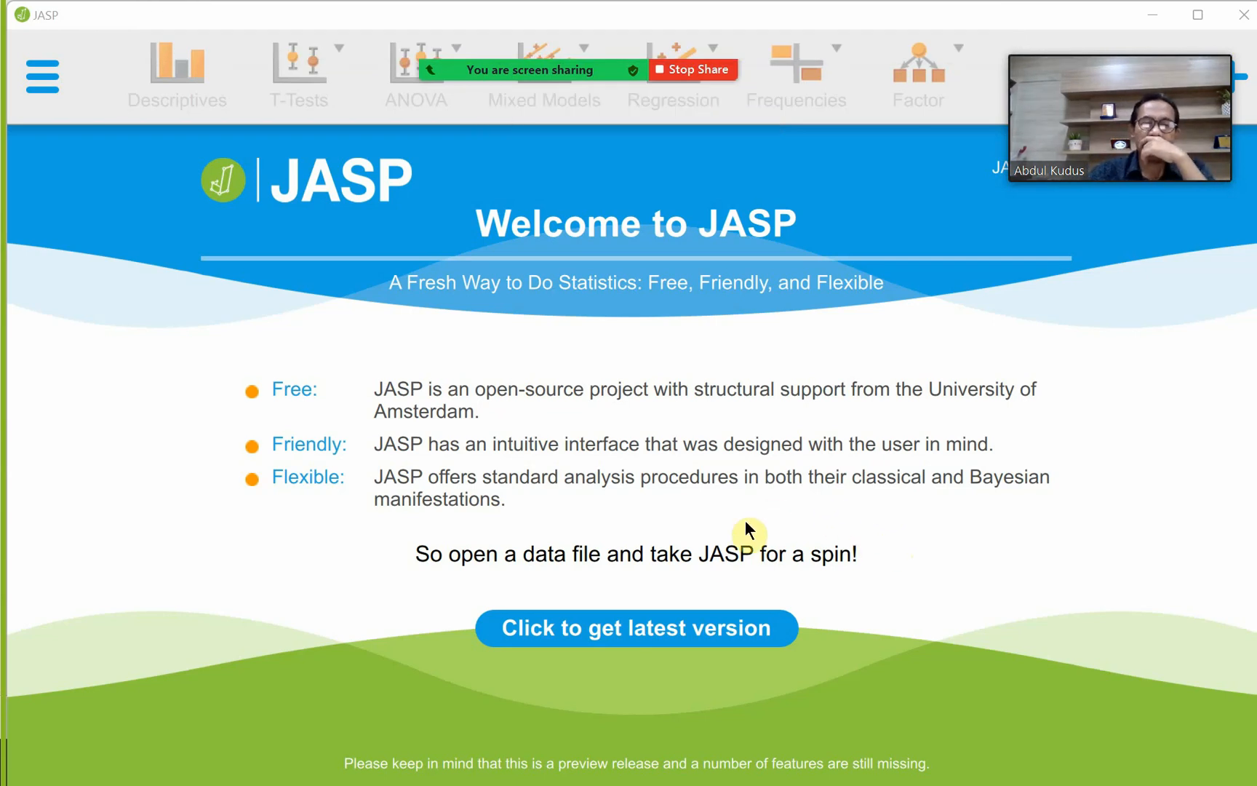
# - Open the Bebas data file from the Statistika MPsi folder on the computer in JASP
pyautogui.click(588, 559)
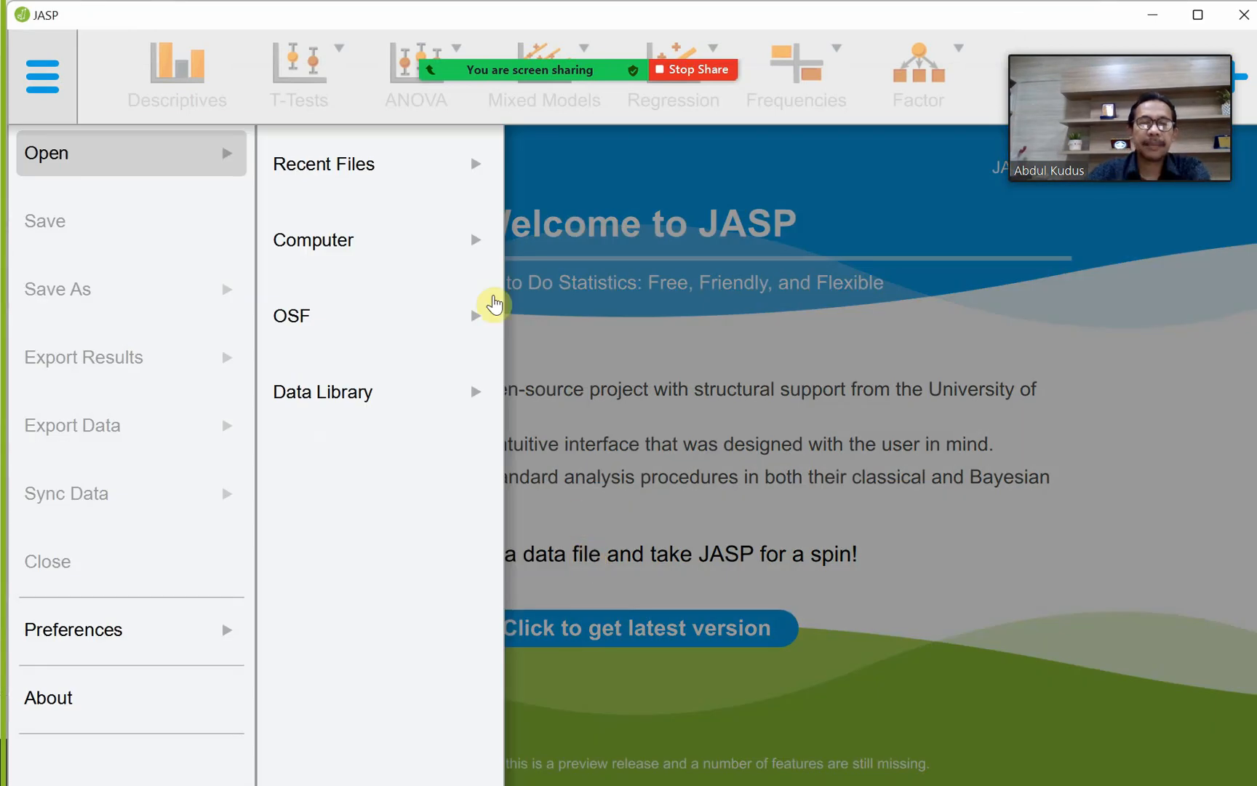
pyautogui.click(328, 243)
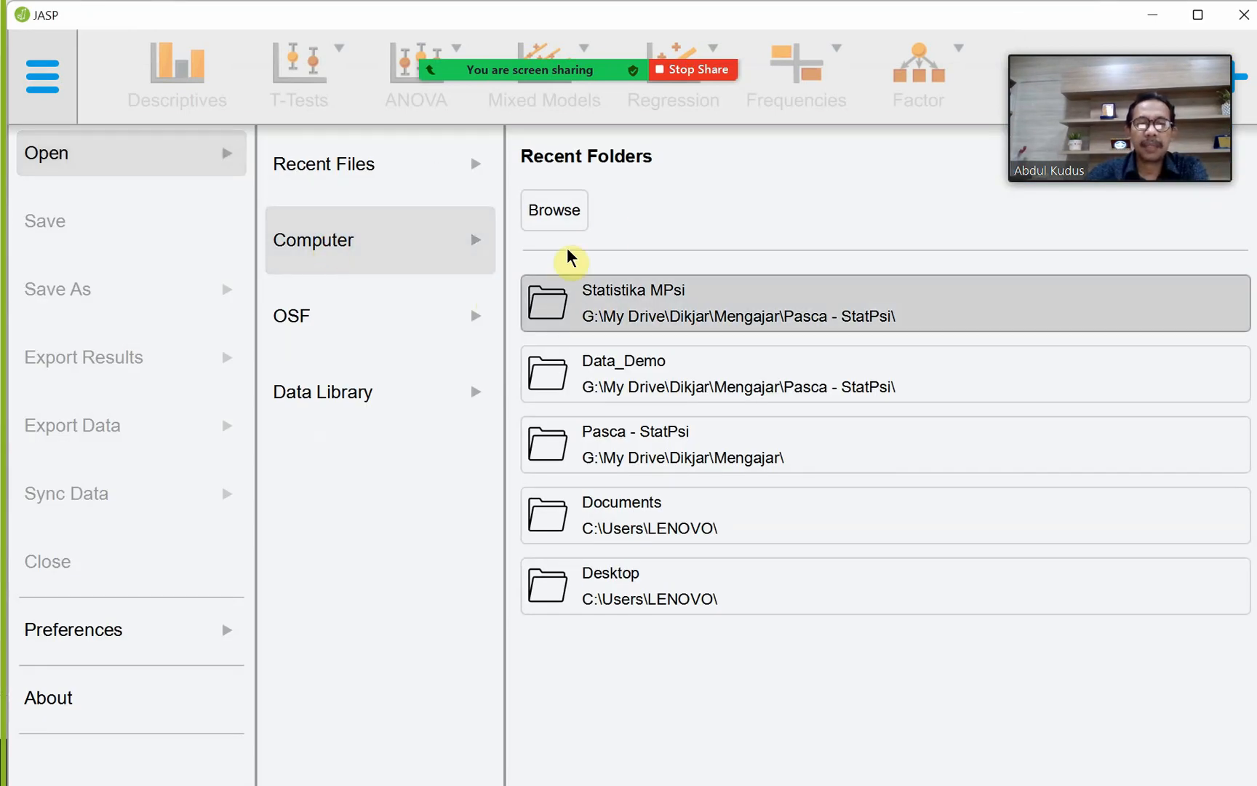
pyautogui.click(561, 214)
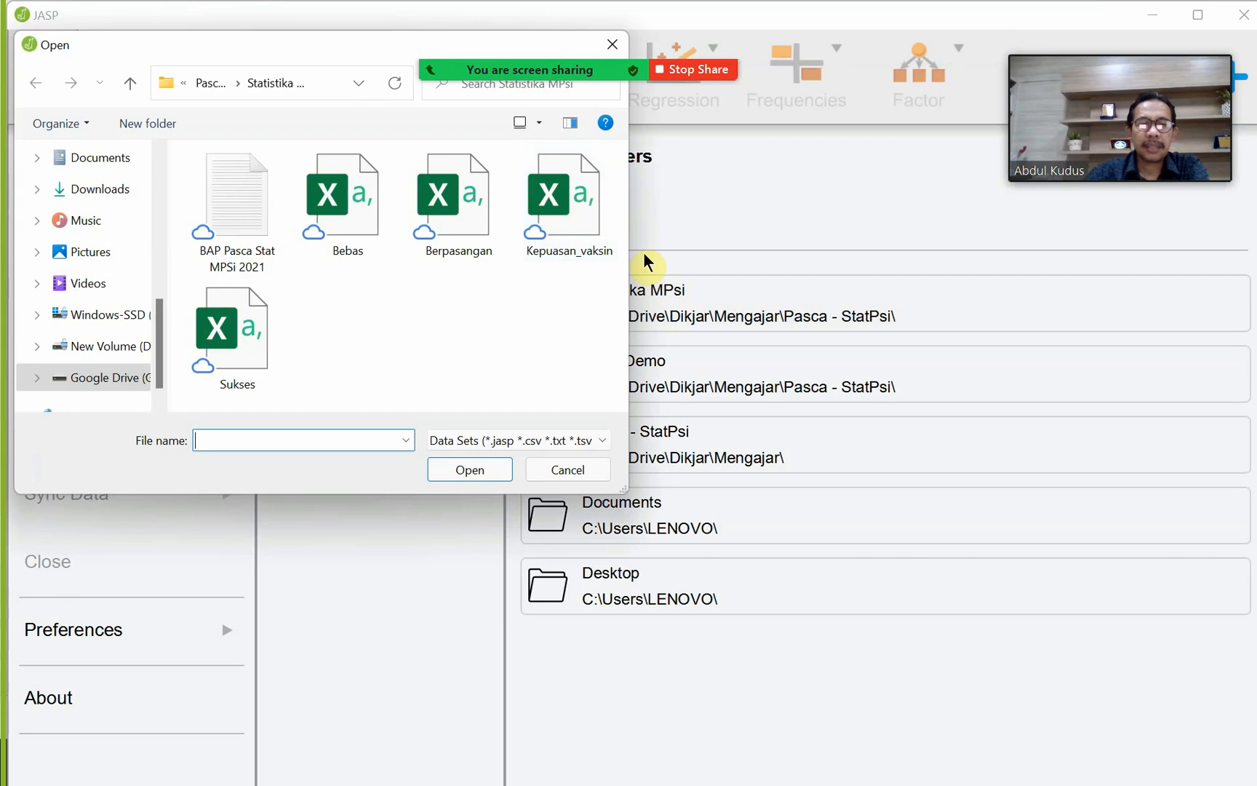
pyautogui.click(338, 222)
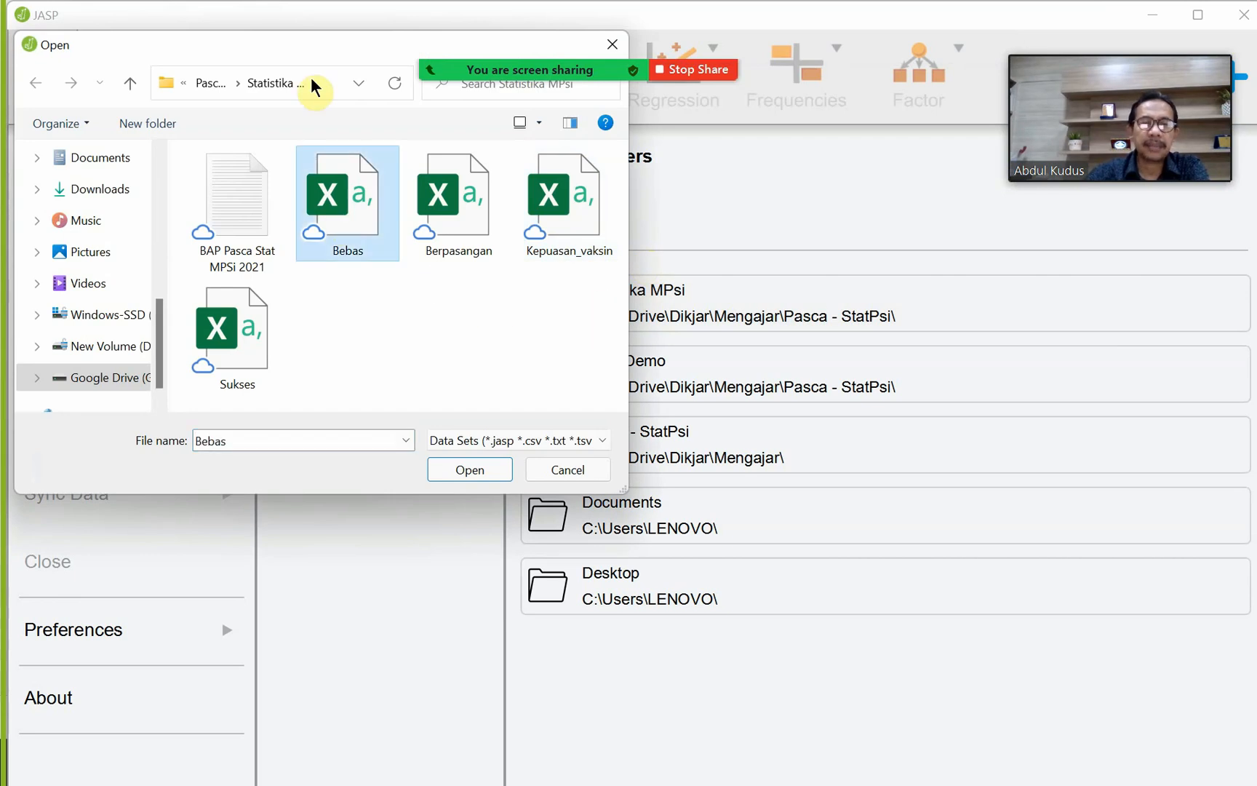
pyautogui.click(469, 470)
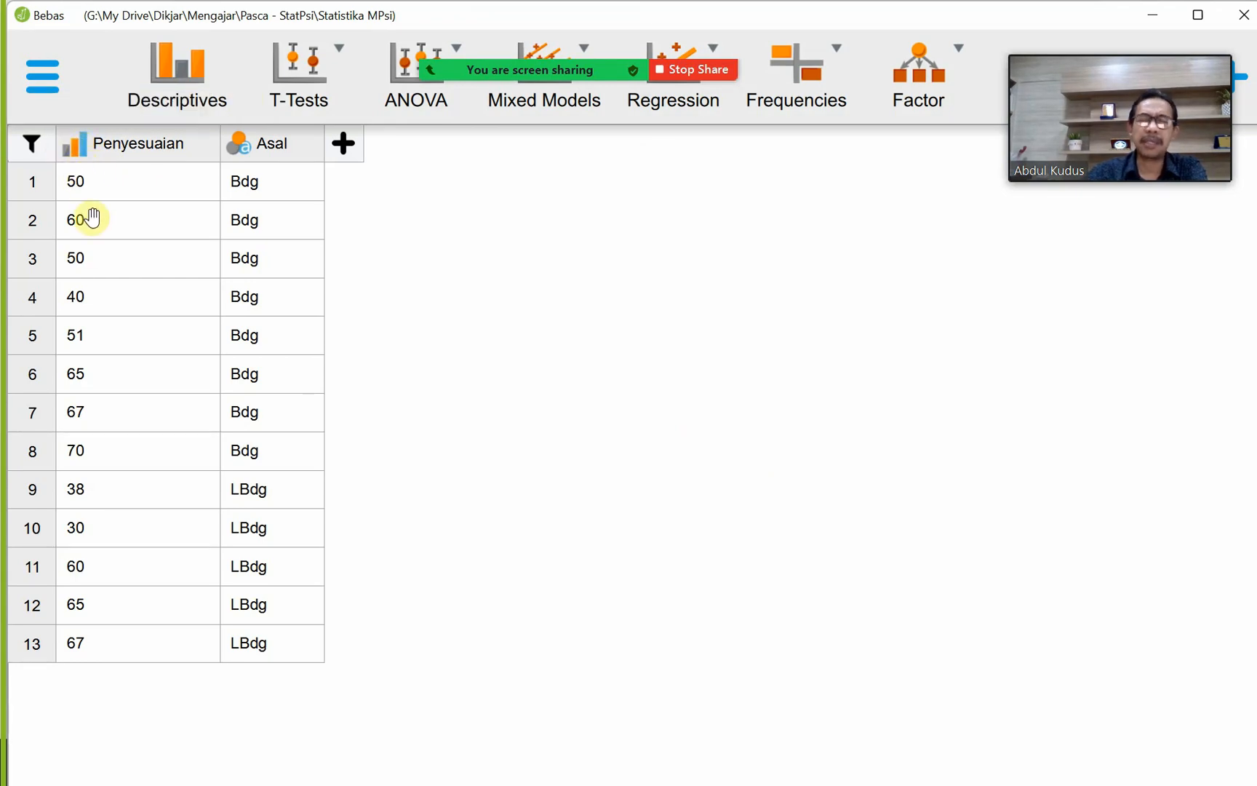
# - Change the measurement level of the Penyesuaian variable to Scale
pyautogui.click(75, 149)
pyautogui.click(107, 186)
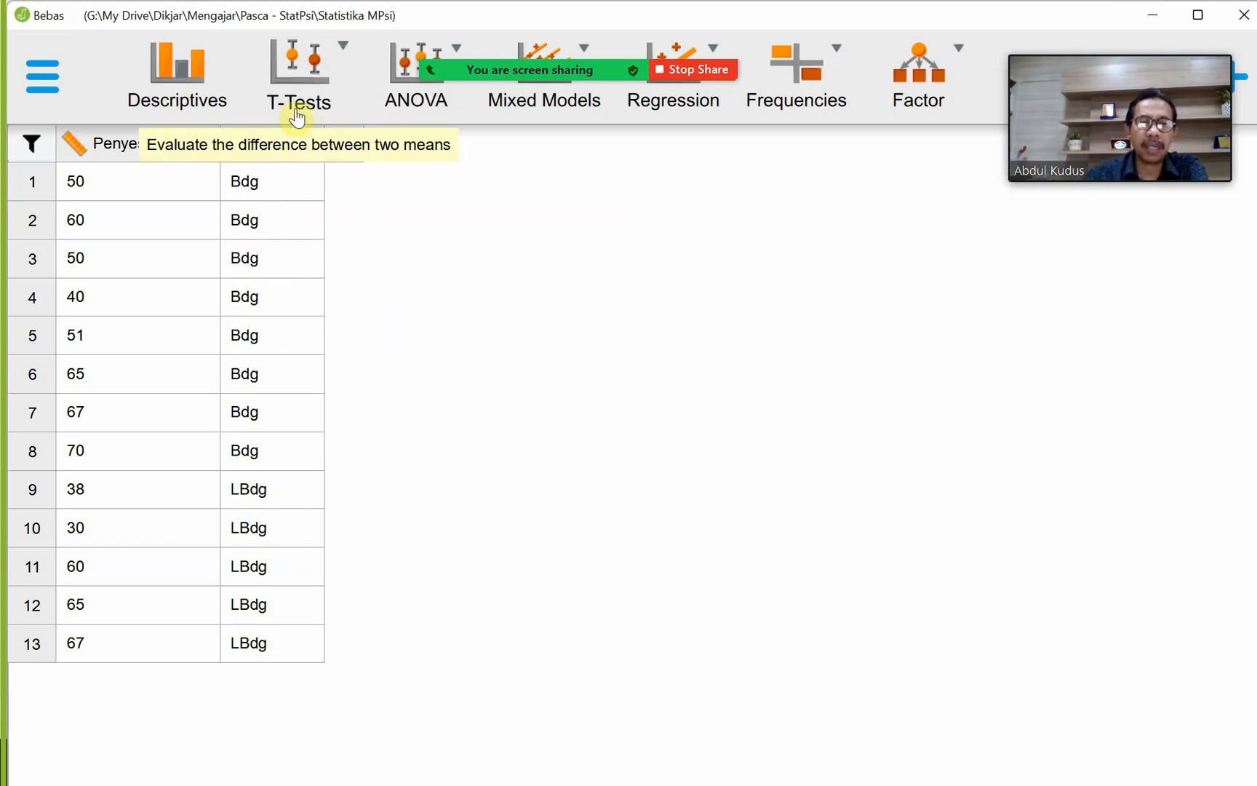
# - Run a classical Independent Samples T-Test with Asal as grouping variable and Penyesuaian as dependent variable
pyautogui.click(337, 78)
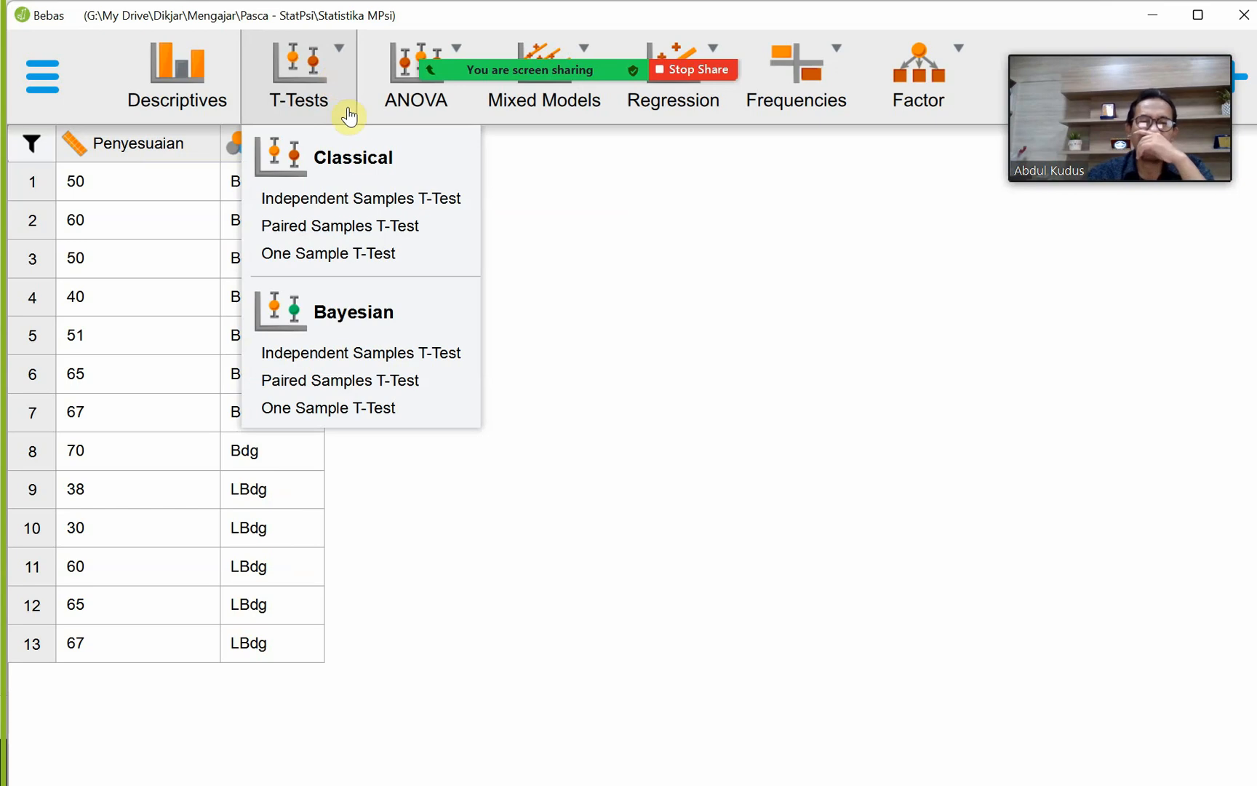
pyautogui.click(362, 199)
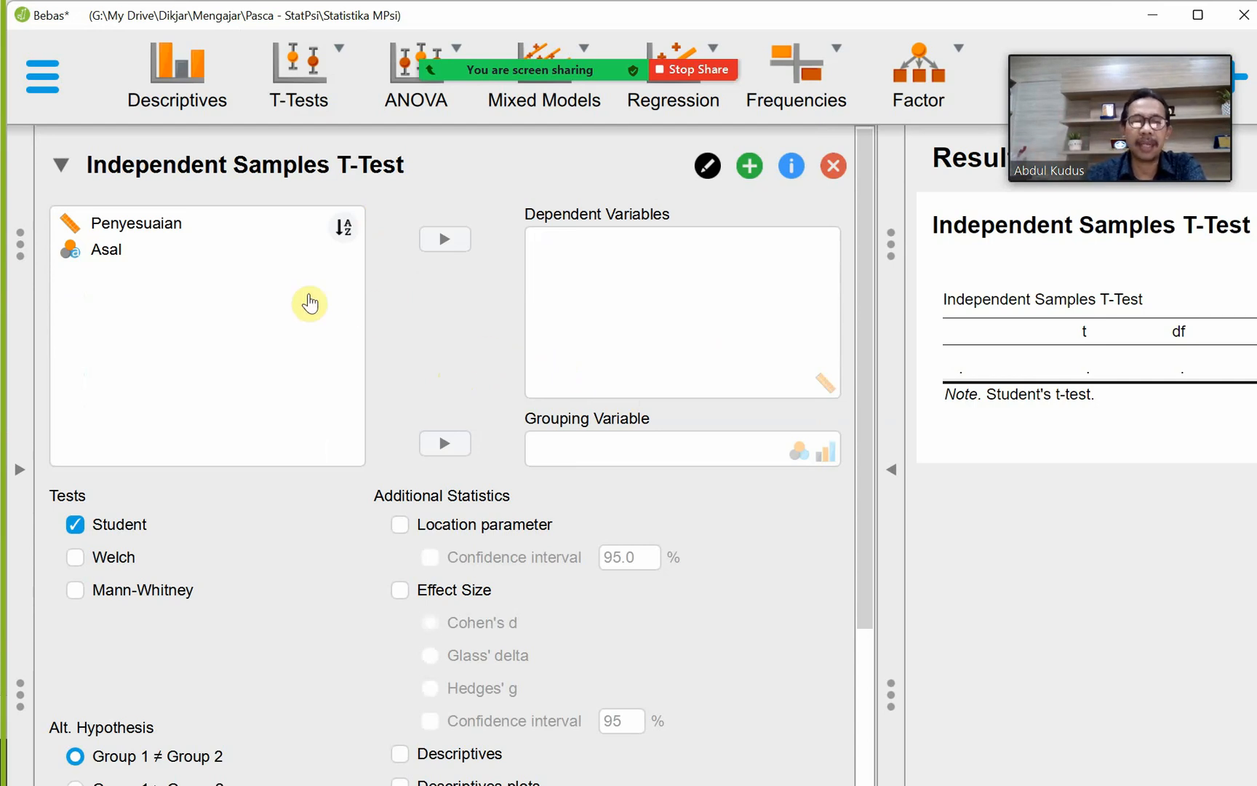
pyautogui.click(107, 254)
pyautogui.click(446, 446)
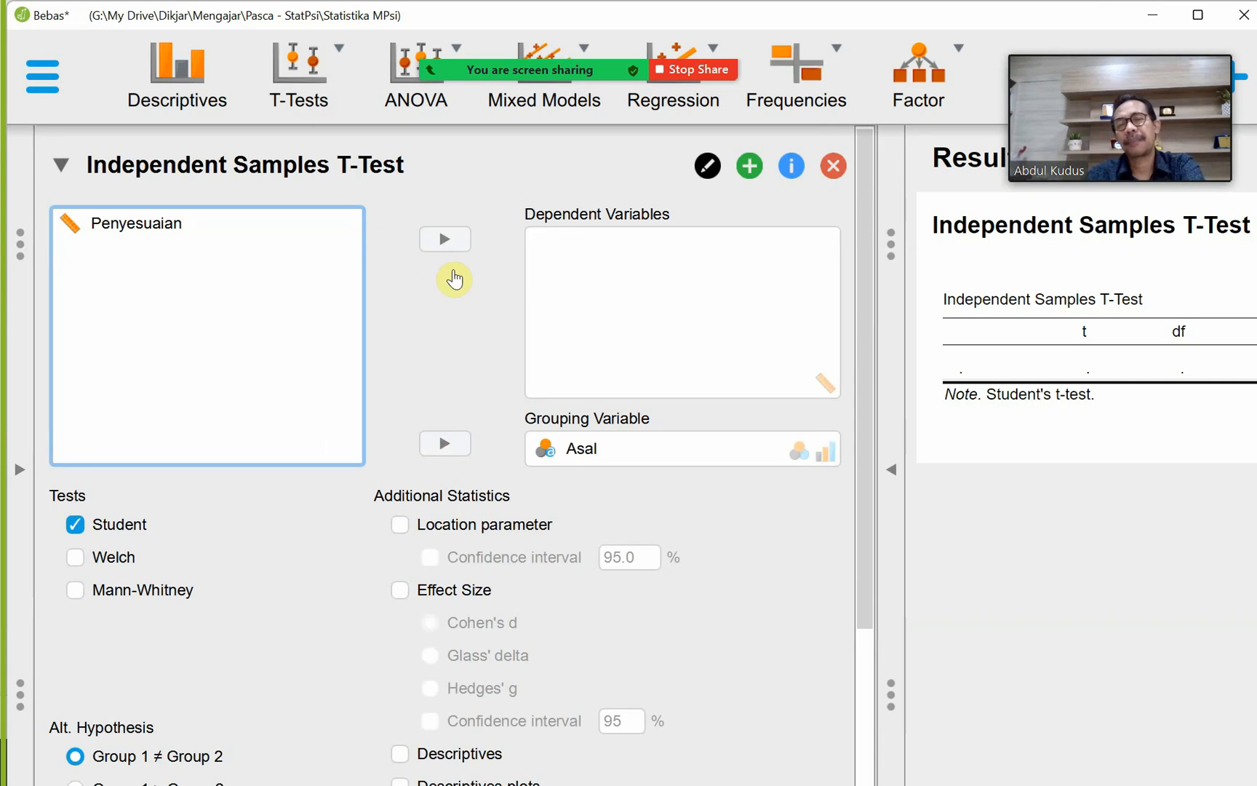
pyautogui.click(145, 229)
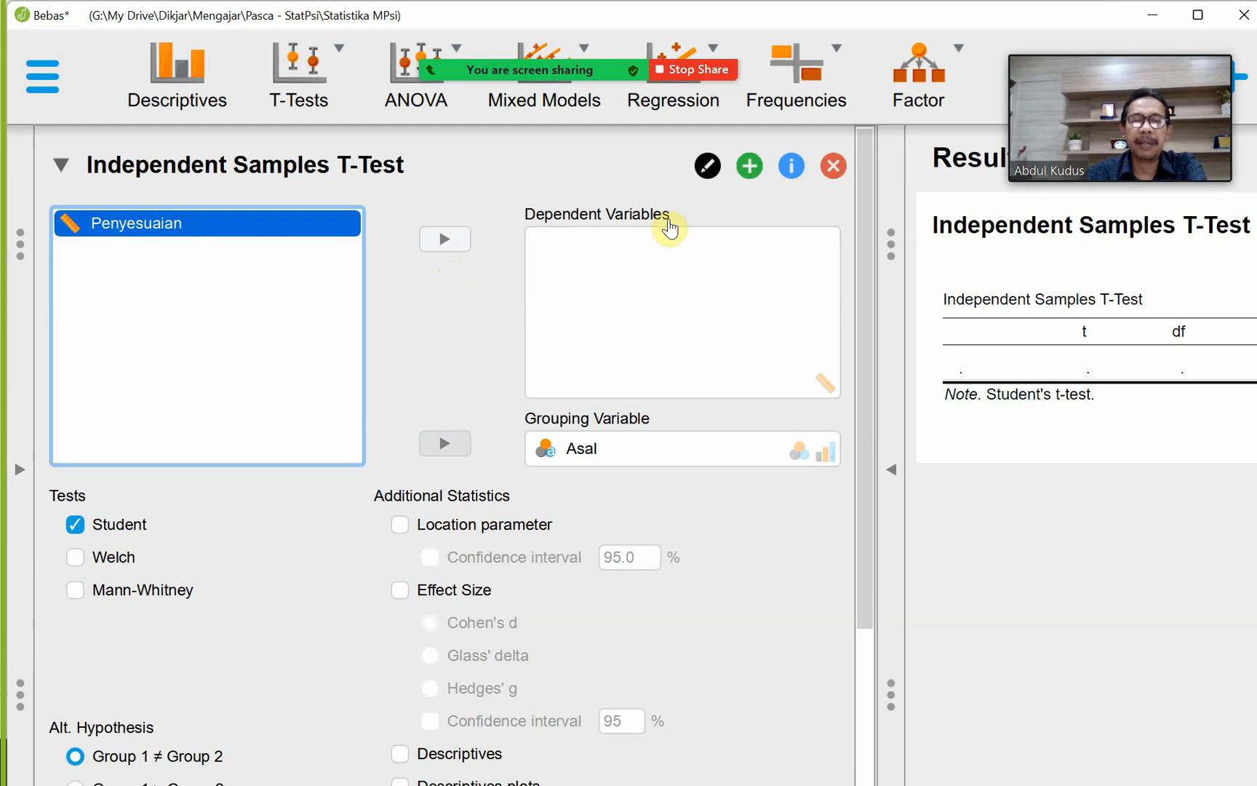
pyautogui.click(454, 242)
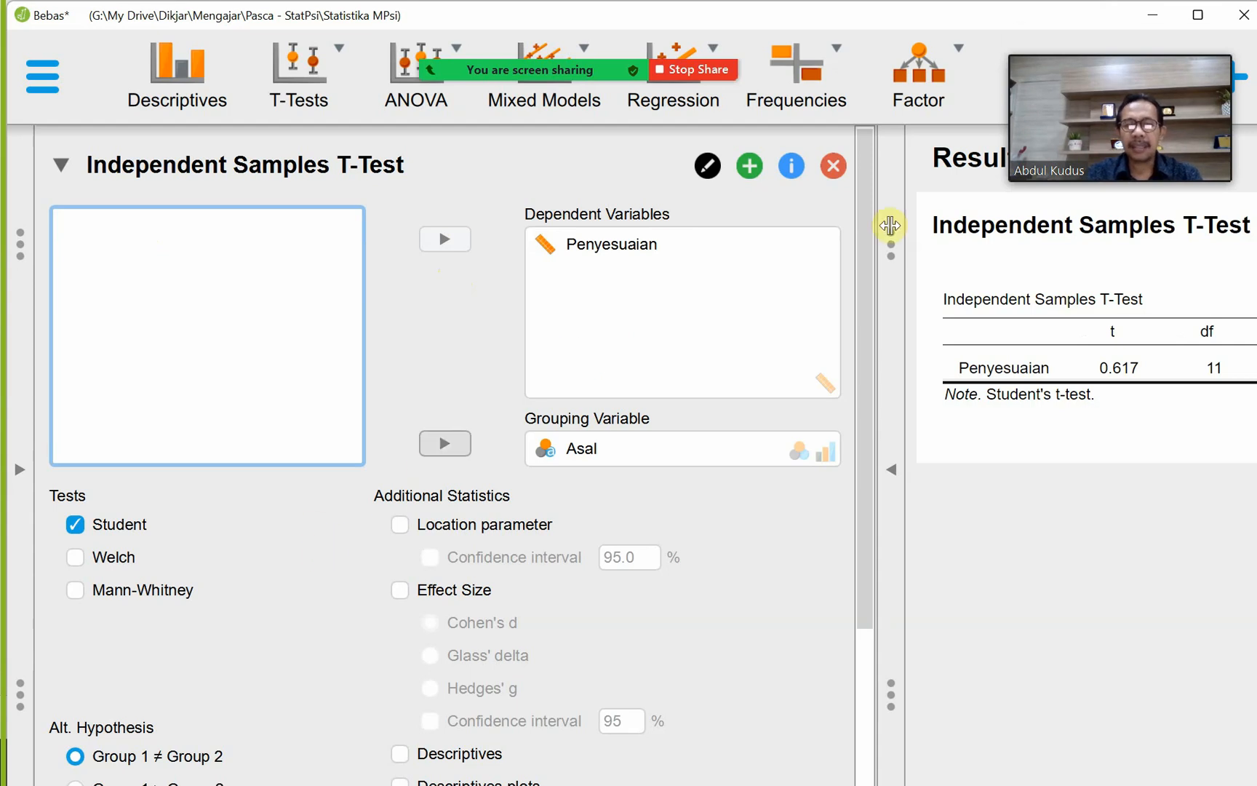
# - Maximize the JASP window and hide the input options so the results fill the view
pyautogui.click(1198, 16)
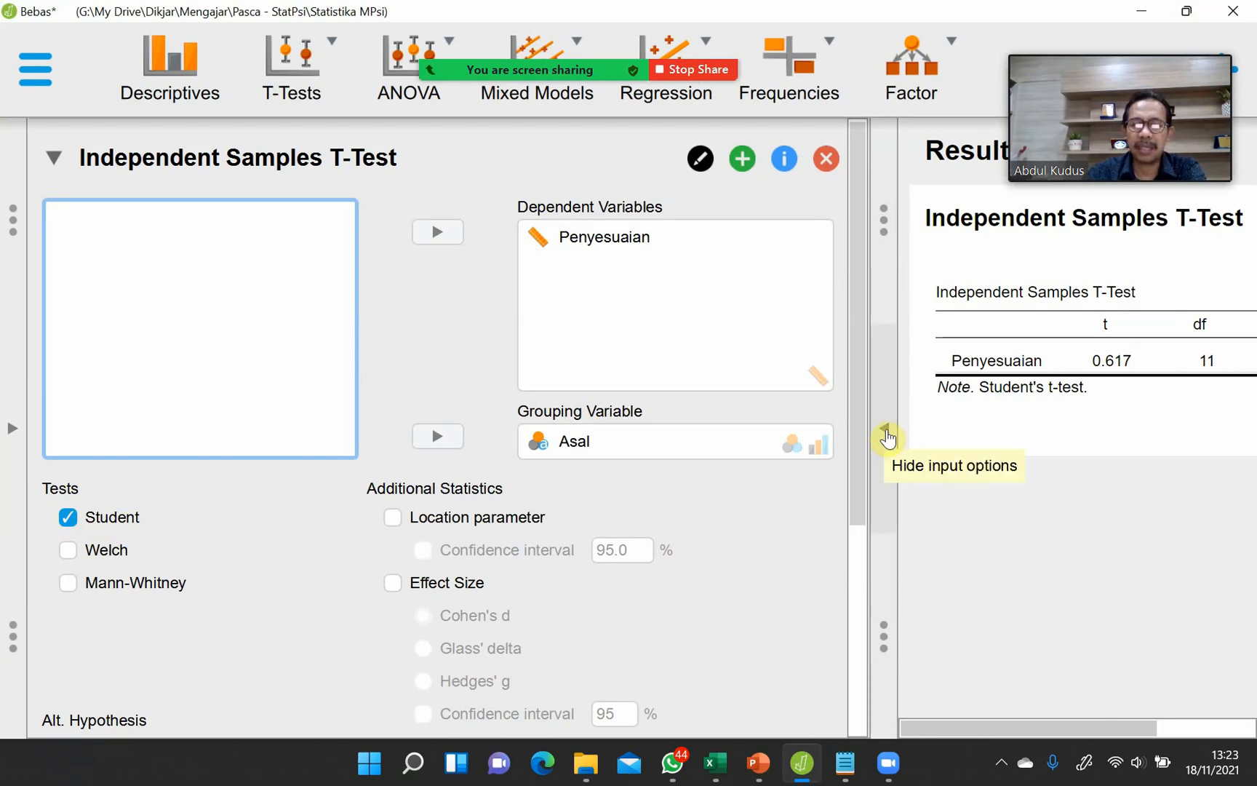
pyautogui.click(884, 431)
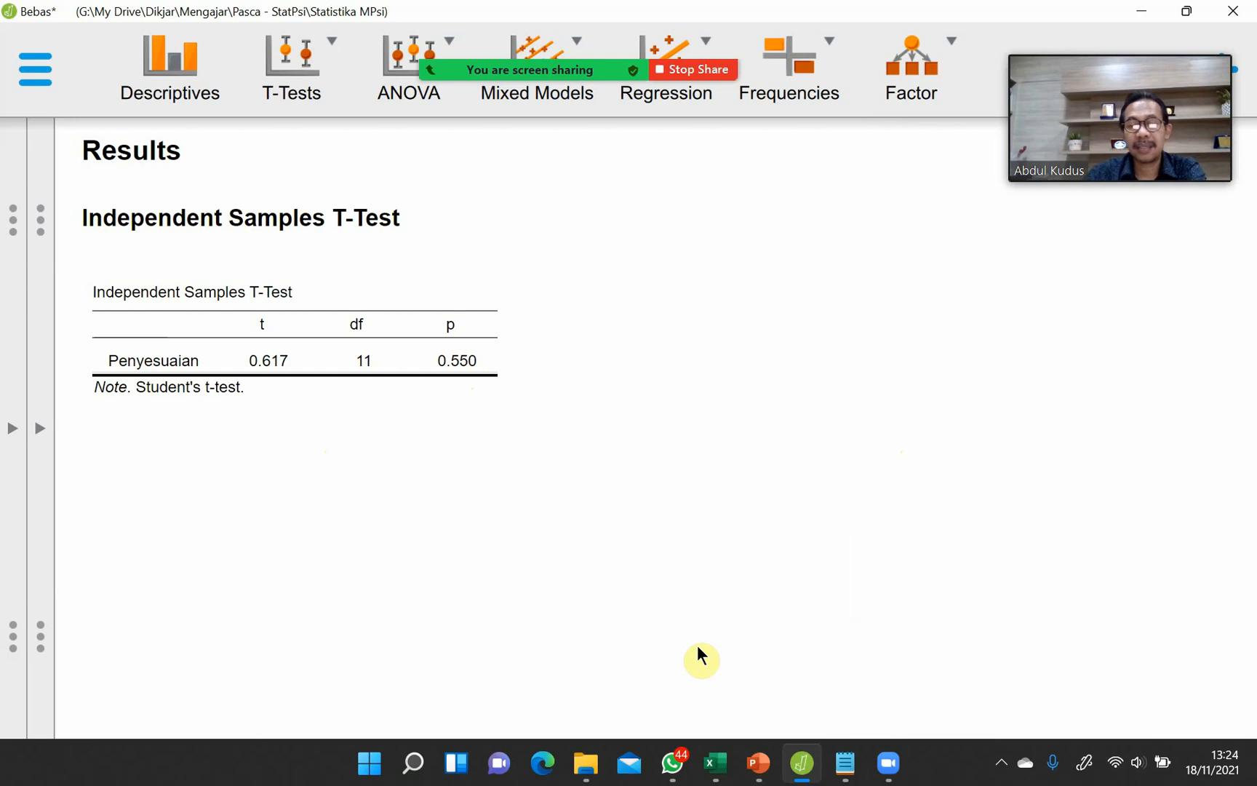
# - Switch between PowerPoint and JASP to compare the t-table criterion on slide 33 with the t-test results
pyautogui.click(757, 765)
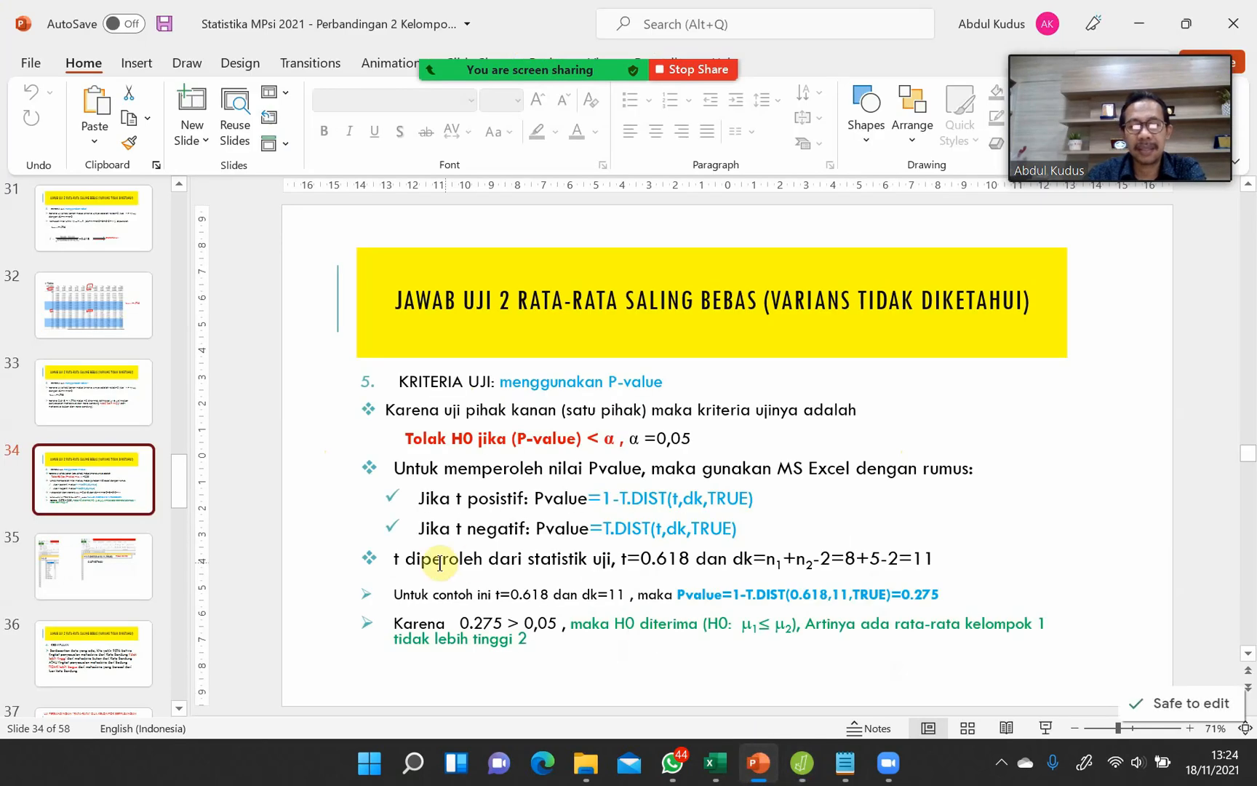
pyautogui.click(92, 390)
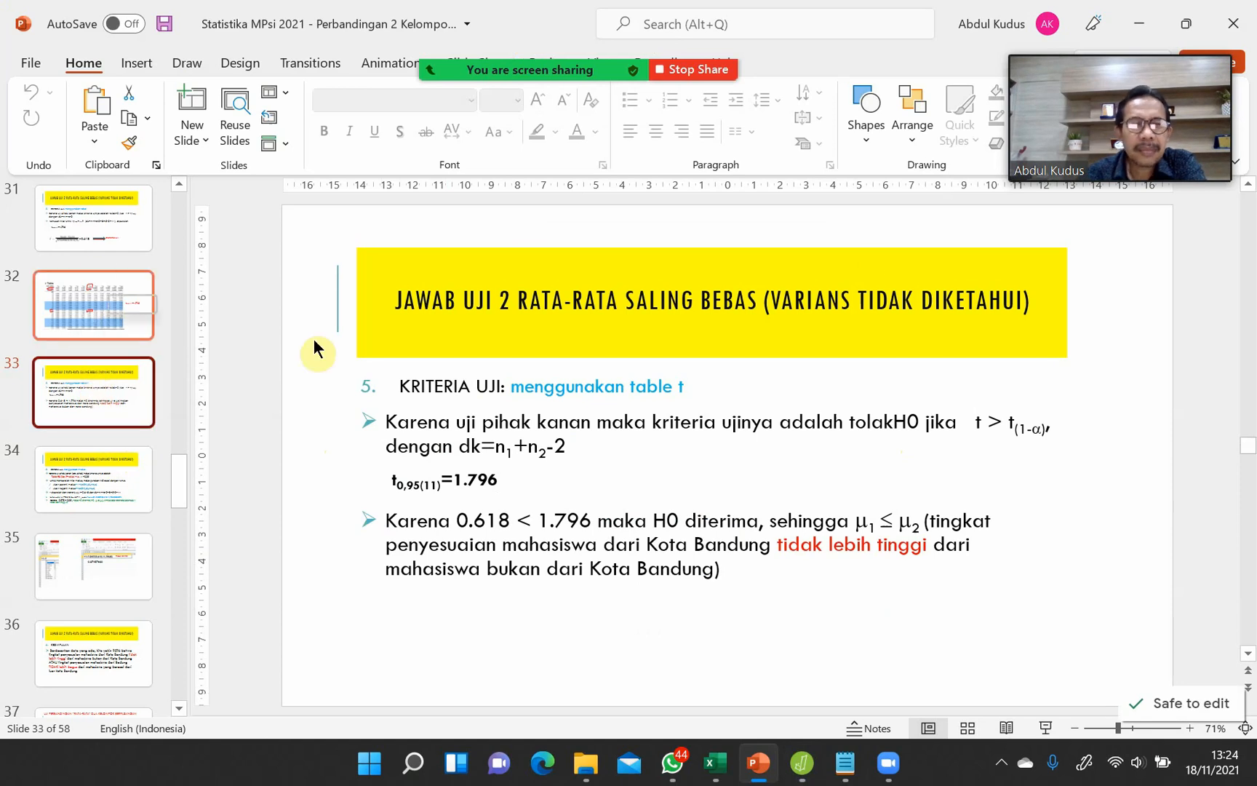
pyautogui.moveTo(1202, 35)
pyautogui.click(882, 748)
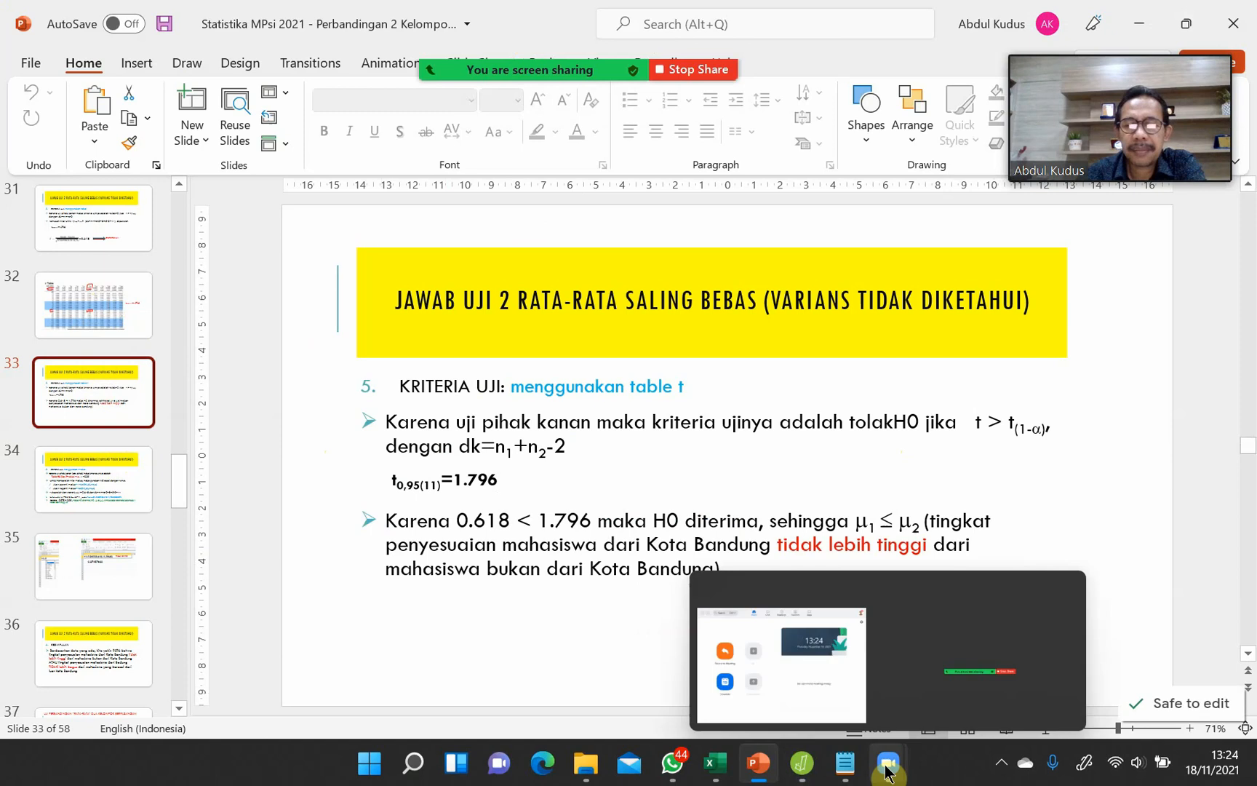
pyautogui.click(802, 763)
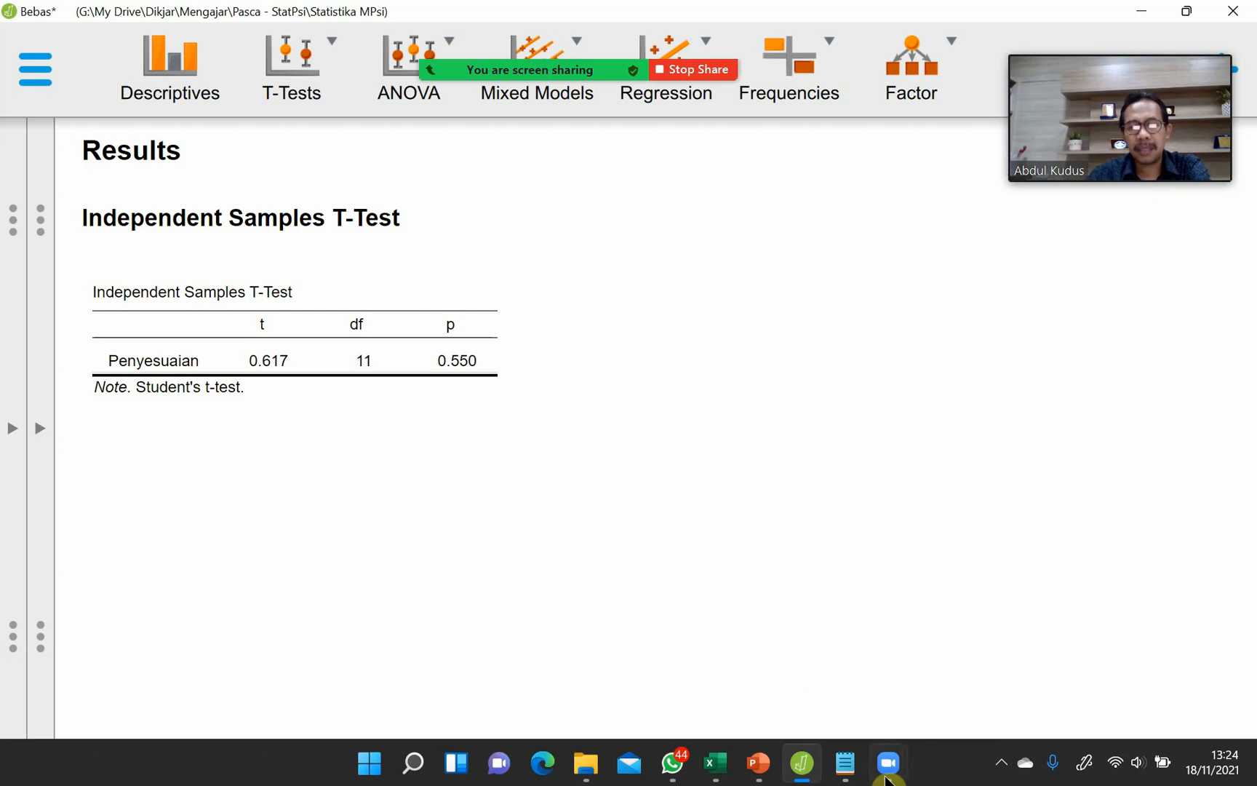
pyautogui.moveTo(802, 762)
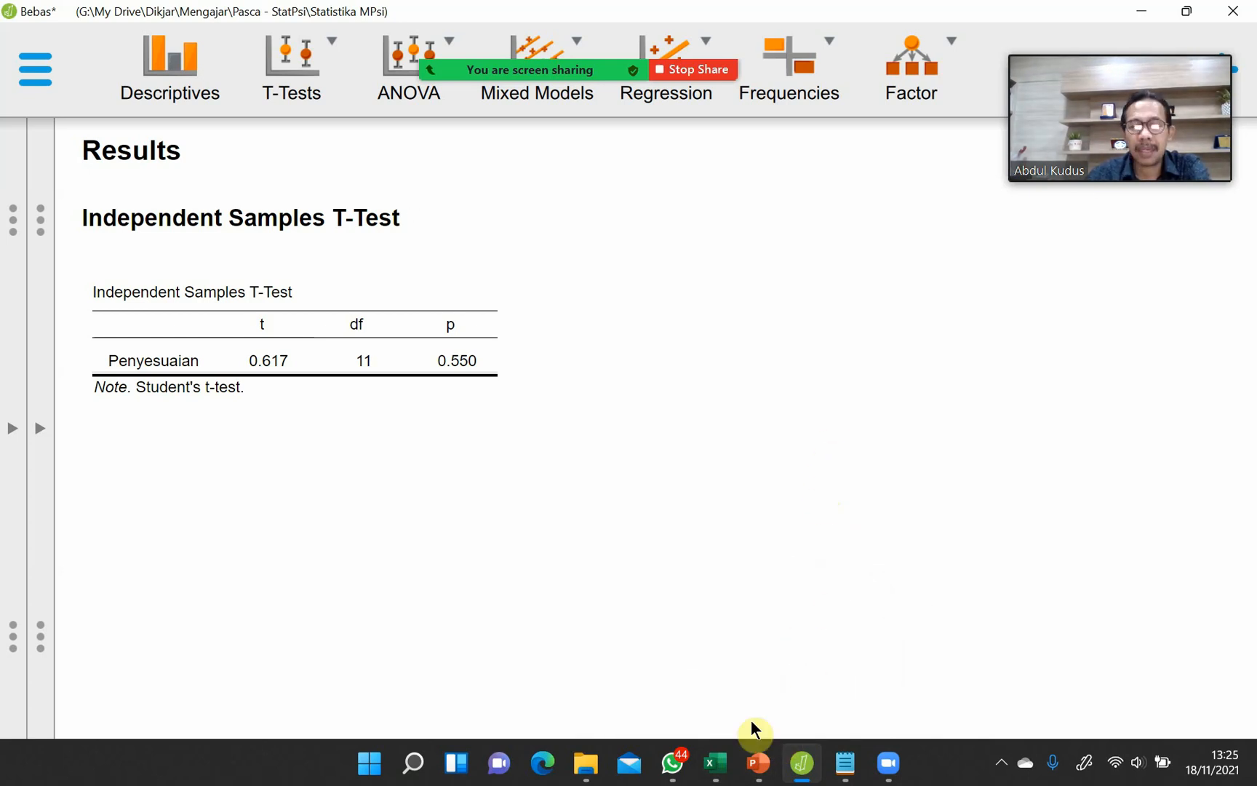
pyautogui.click(758, 761)
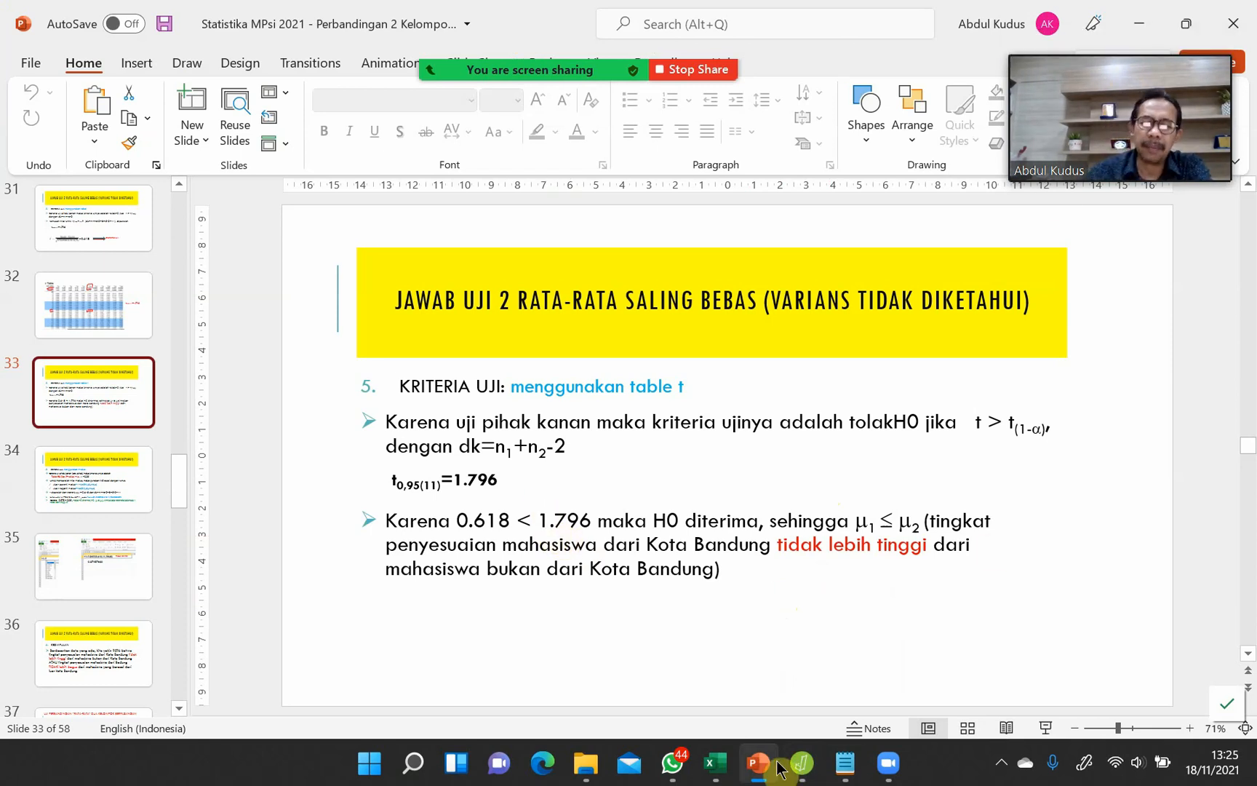
pyautogui.moveTo(889, 773)
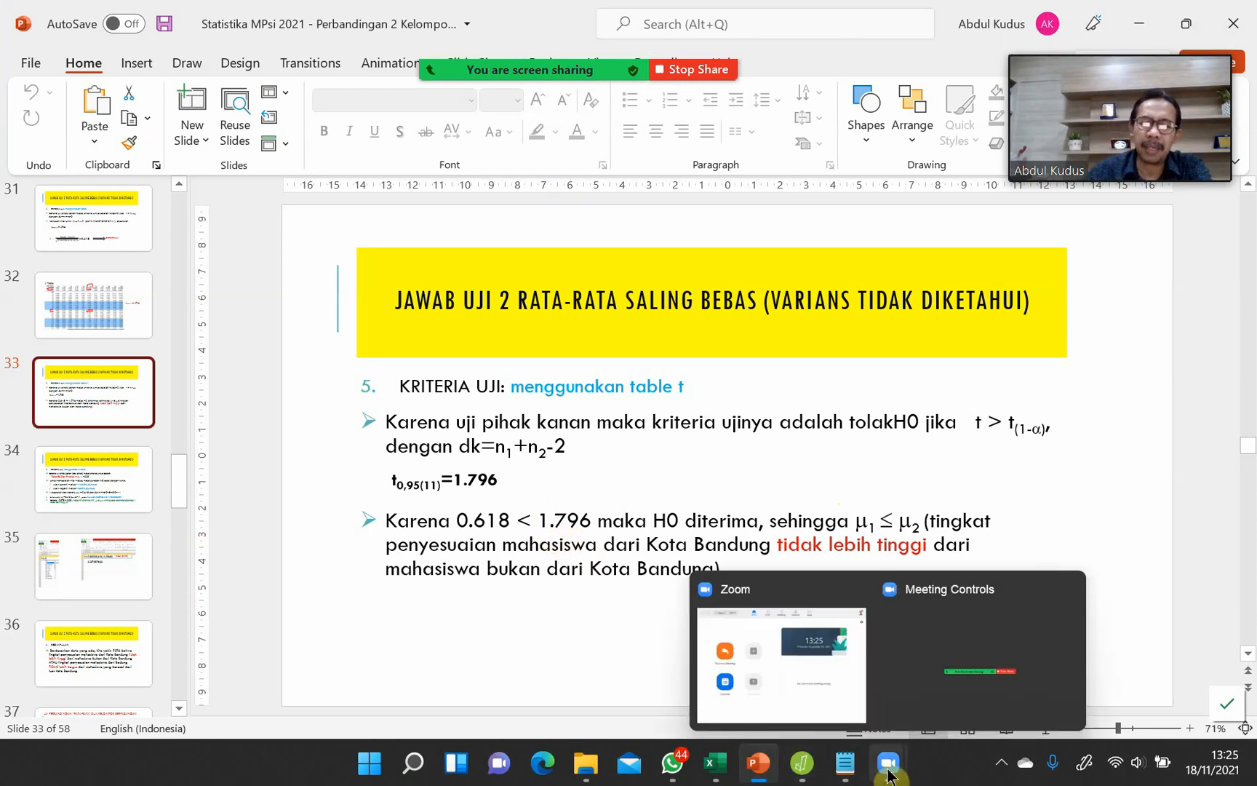
pyautogui.click(802, 764)
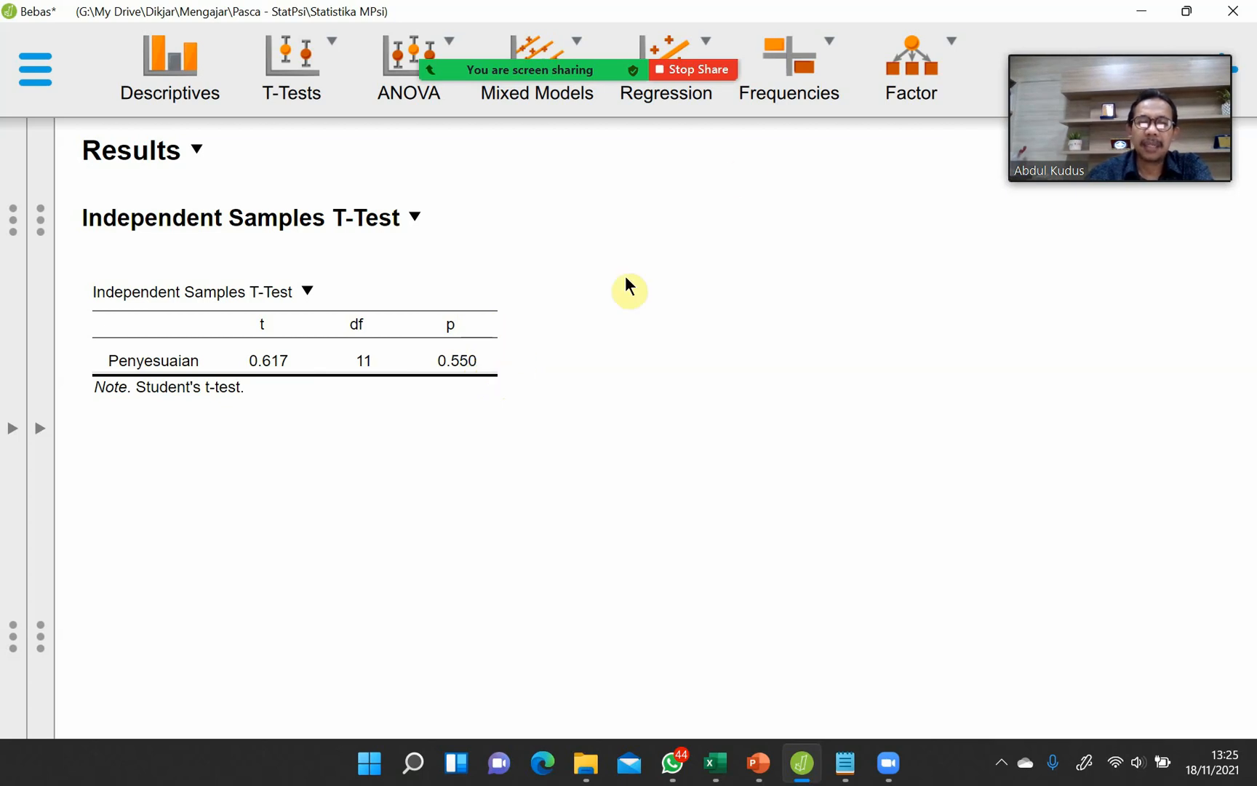
# - Stop the current screen share in Zoom and choose the Statistika MPsi 2021 PowerPoint window as the new share
pyautogui.click(697, 71)
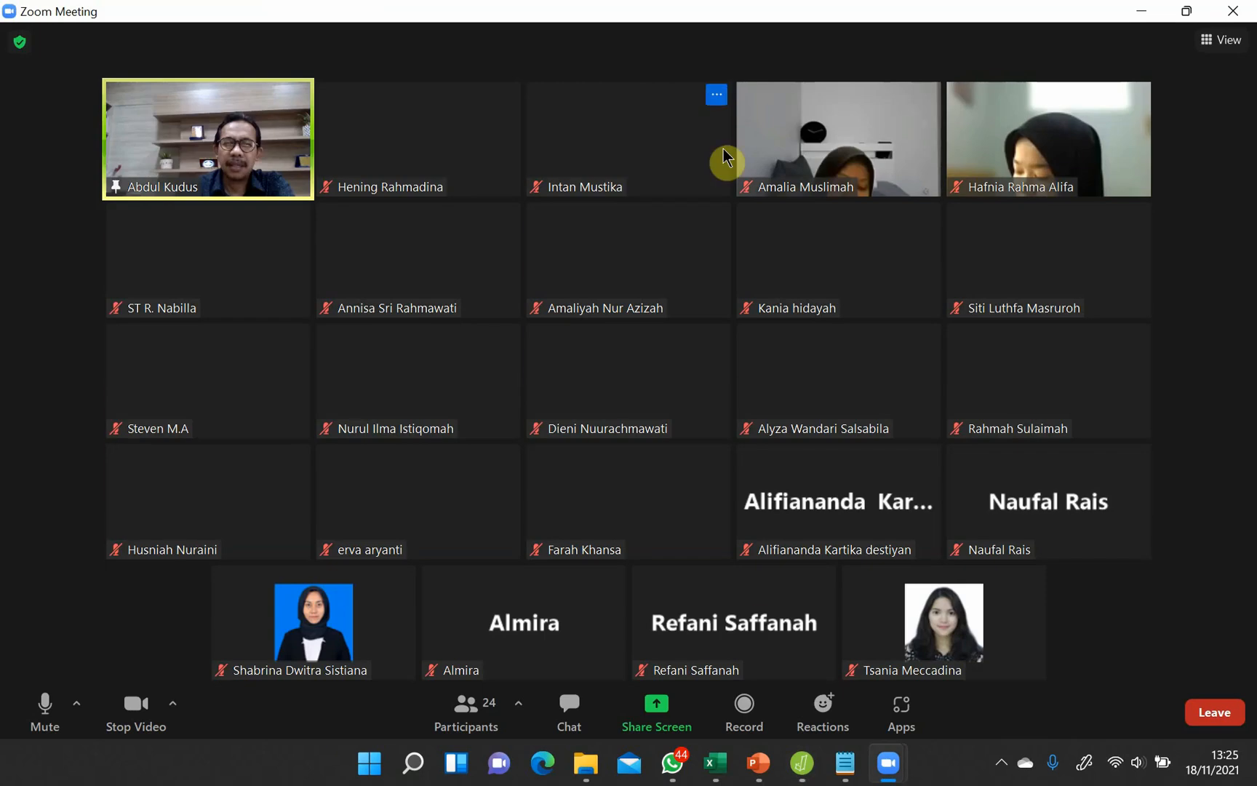
pyautogui.moveTo(752, 775)
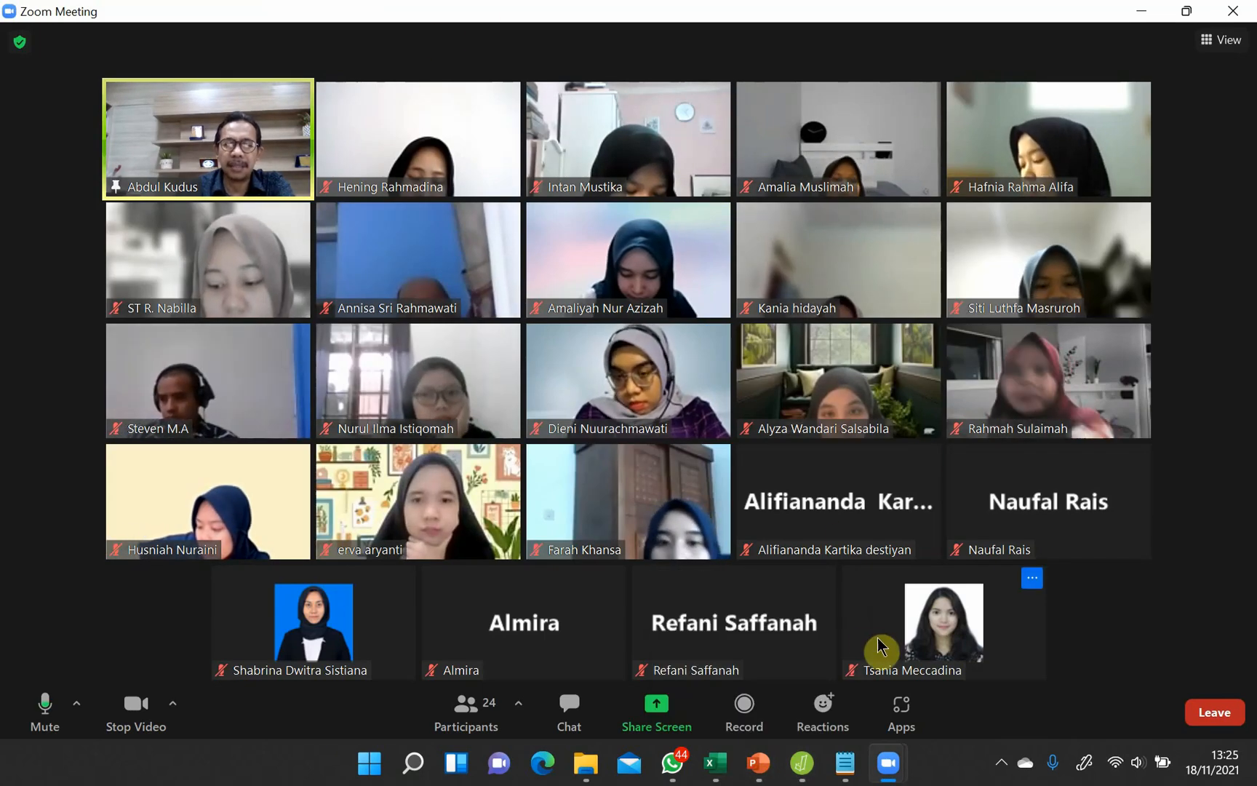
pyautogui.click(656, 707)
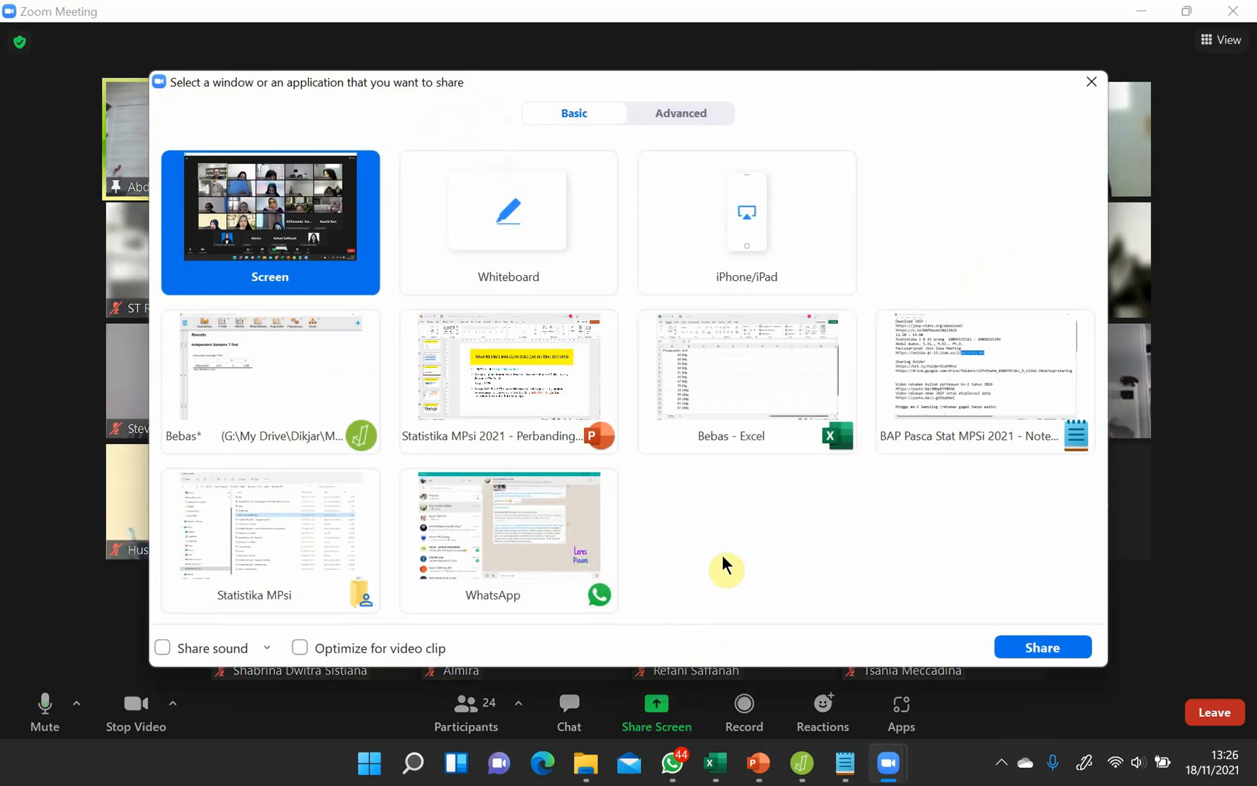
pyautogui.click(533, 379)
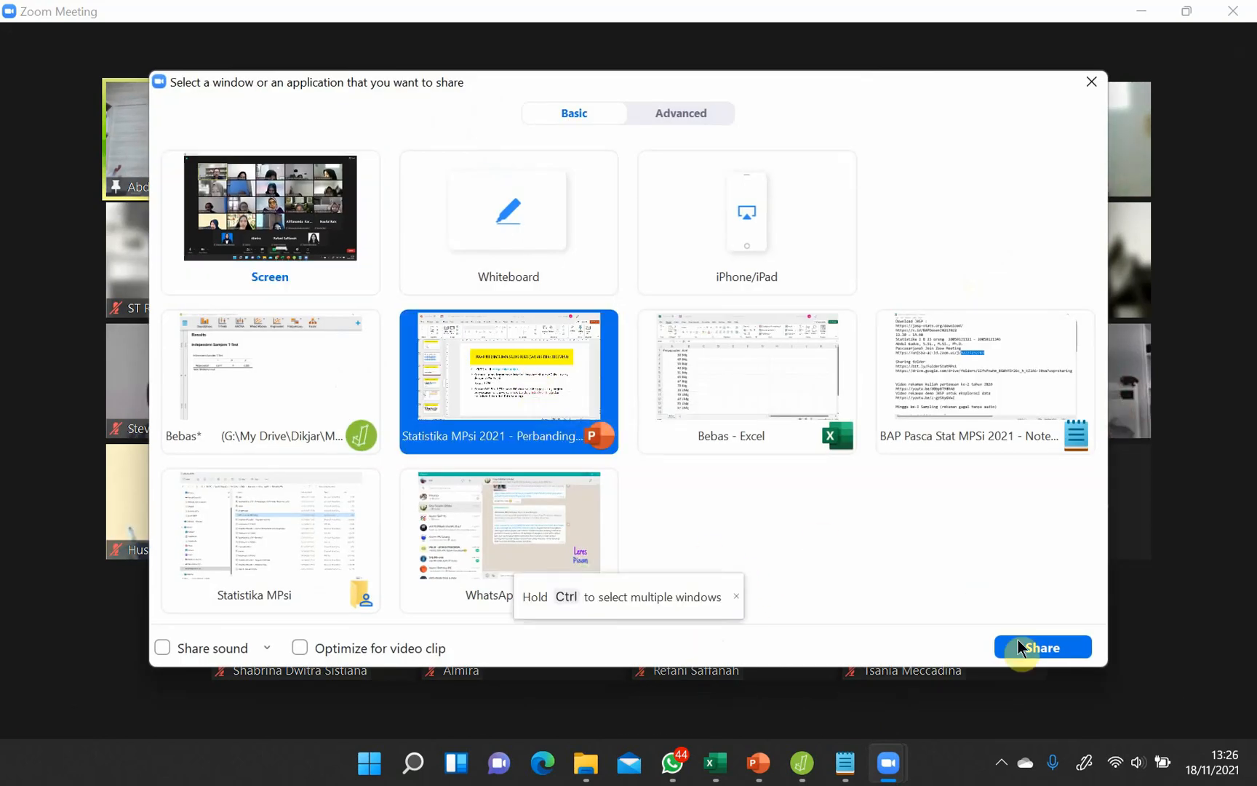
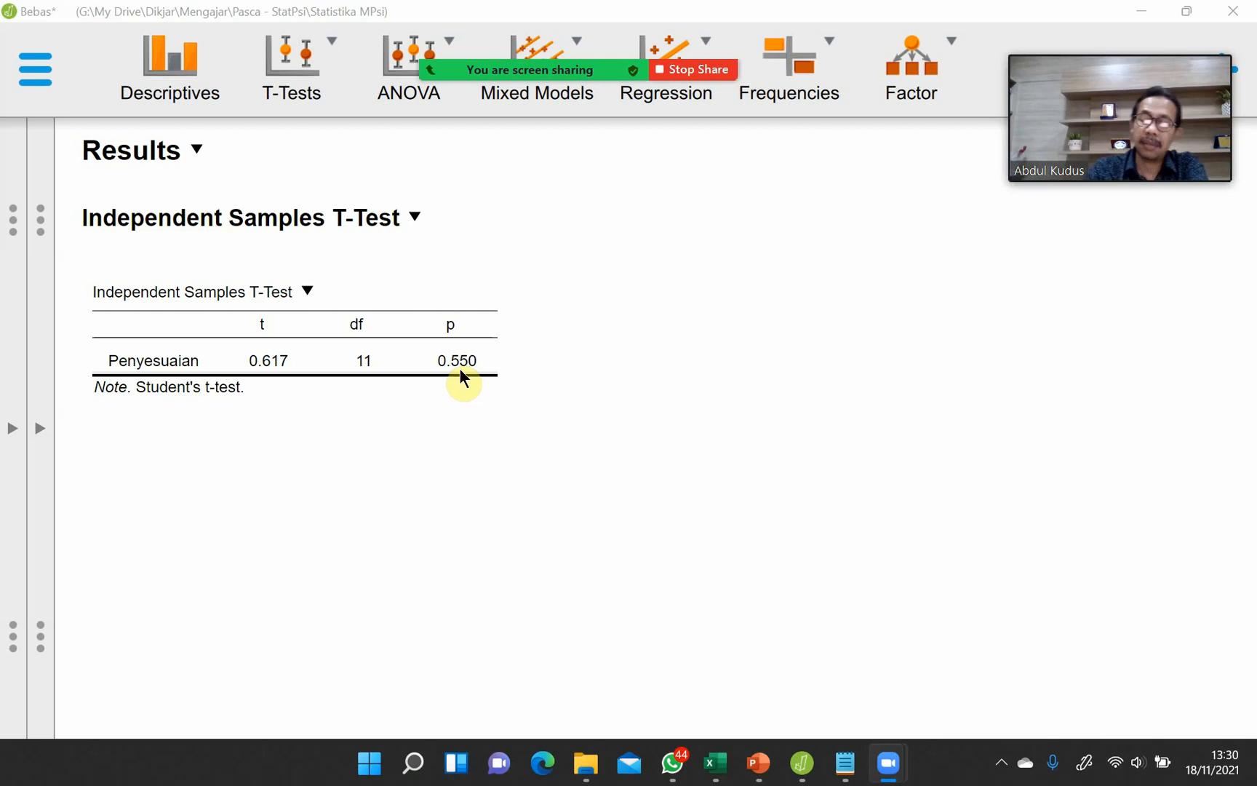
# - Show the t-test input options in JASP and set the alternative hypothesis to Group 1 > Group 2
pyautogui.click(40, 428)
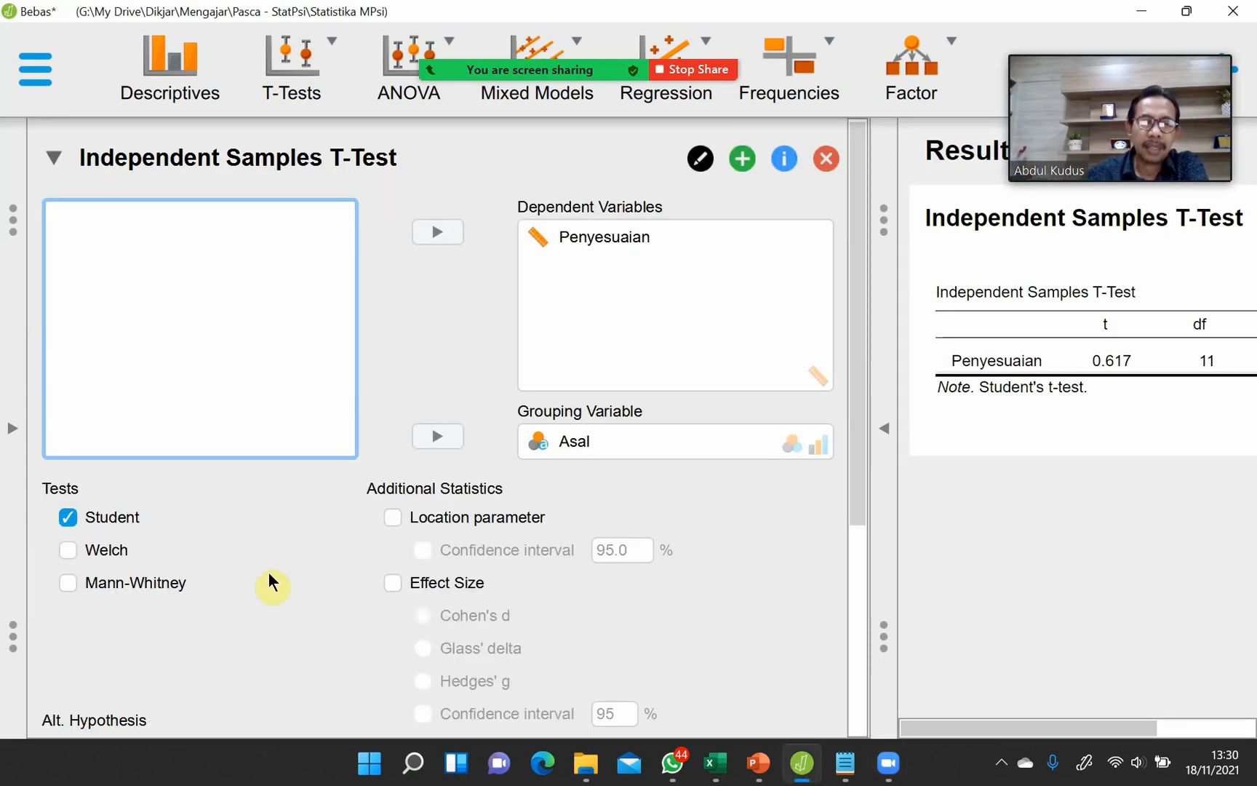
pyautogui.scroll(-3, 276, 562)
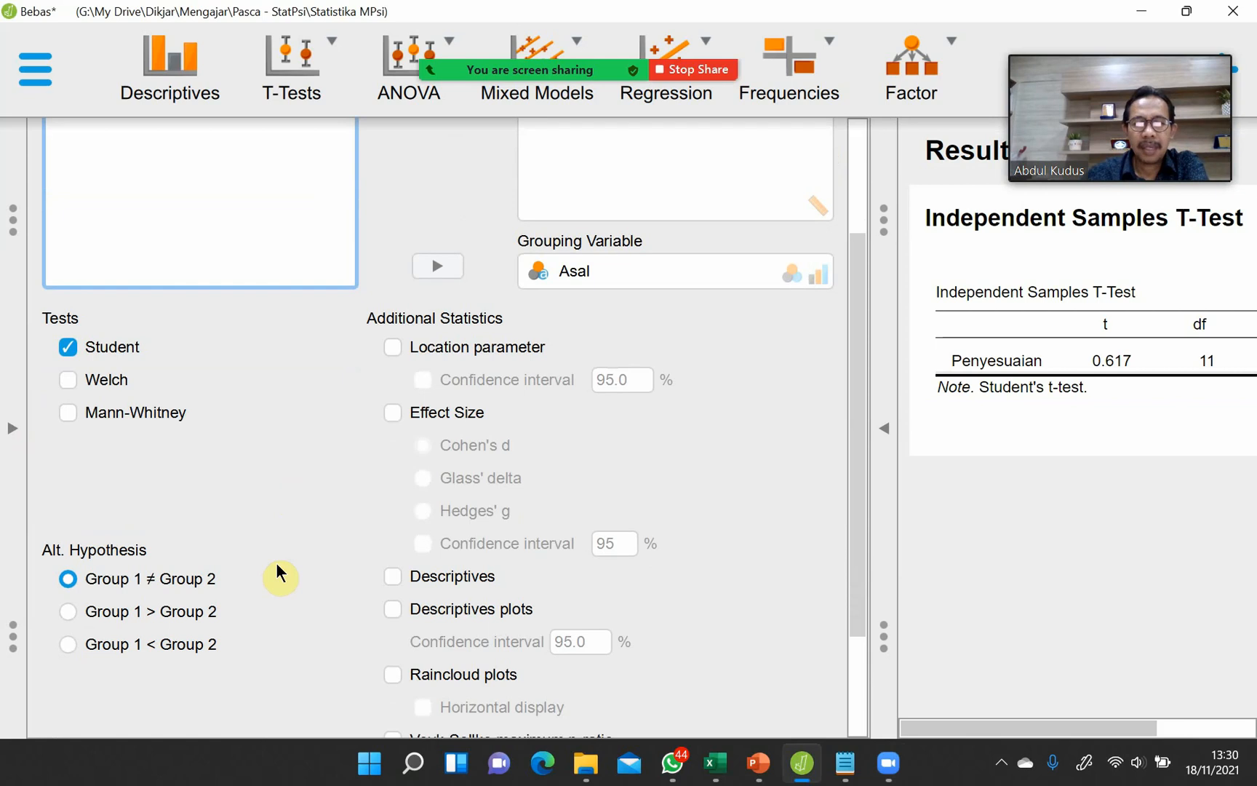
pyautogui.scroll(-3, 276, 563)
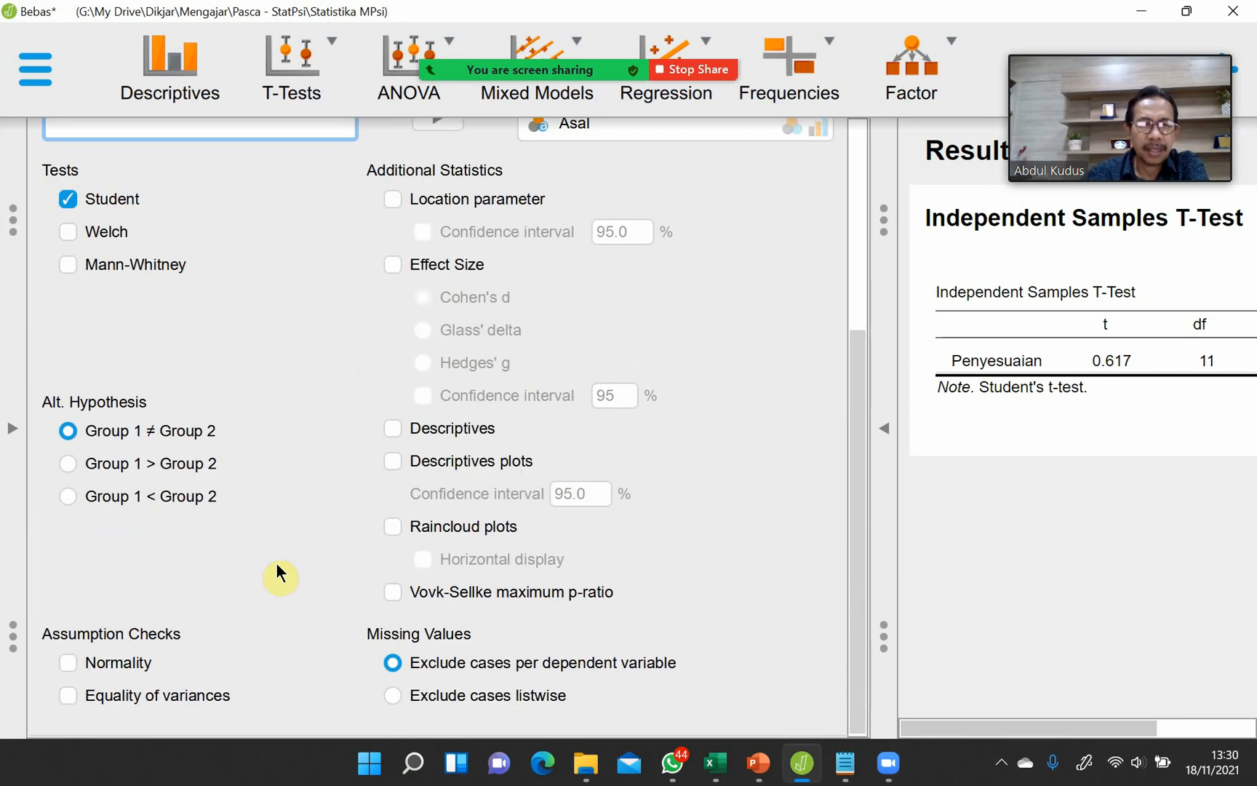
pyautogui.scroll(3, 276, 563)
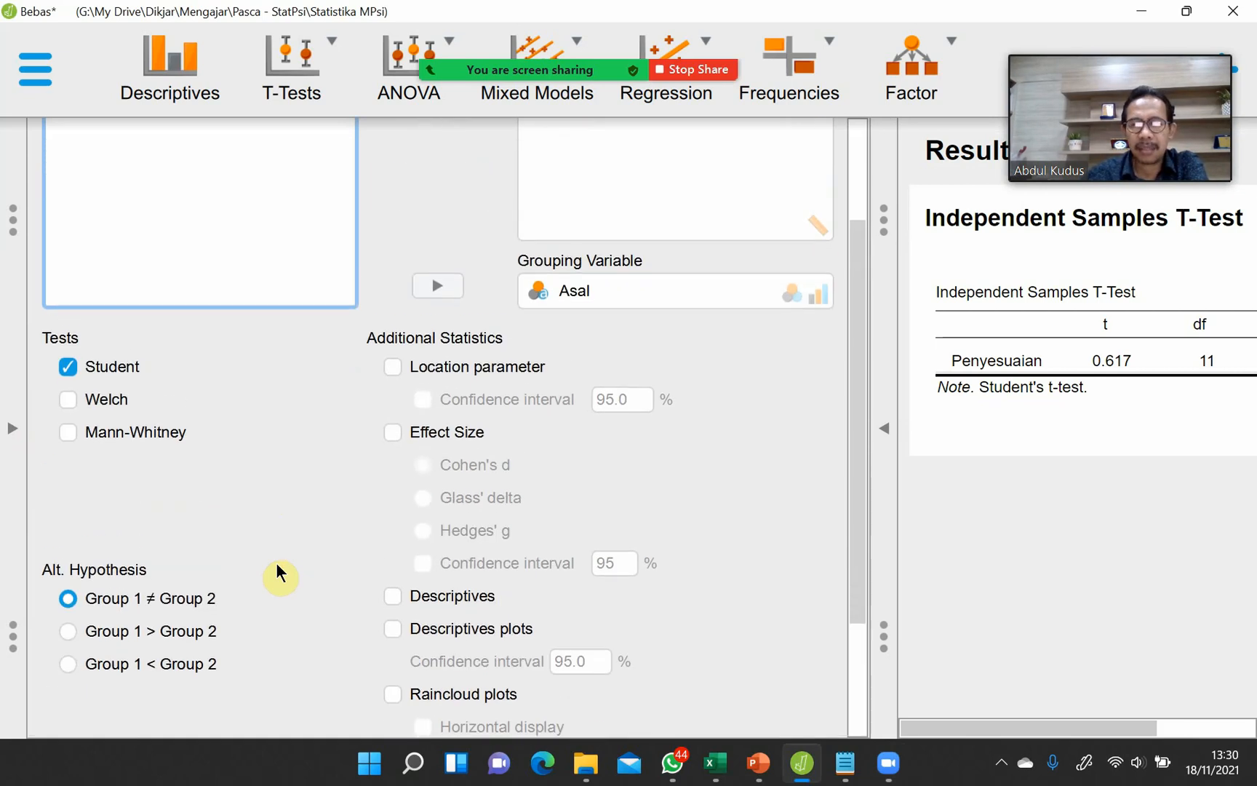
pyautogui.scroll(3, 276, 563)
pyautogui.scroll(-5, 276, 564)
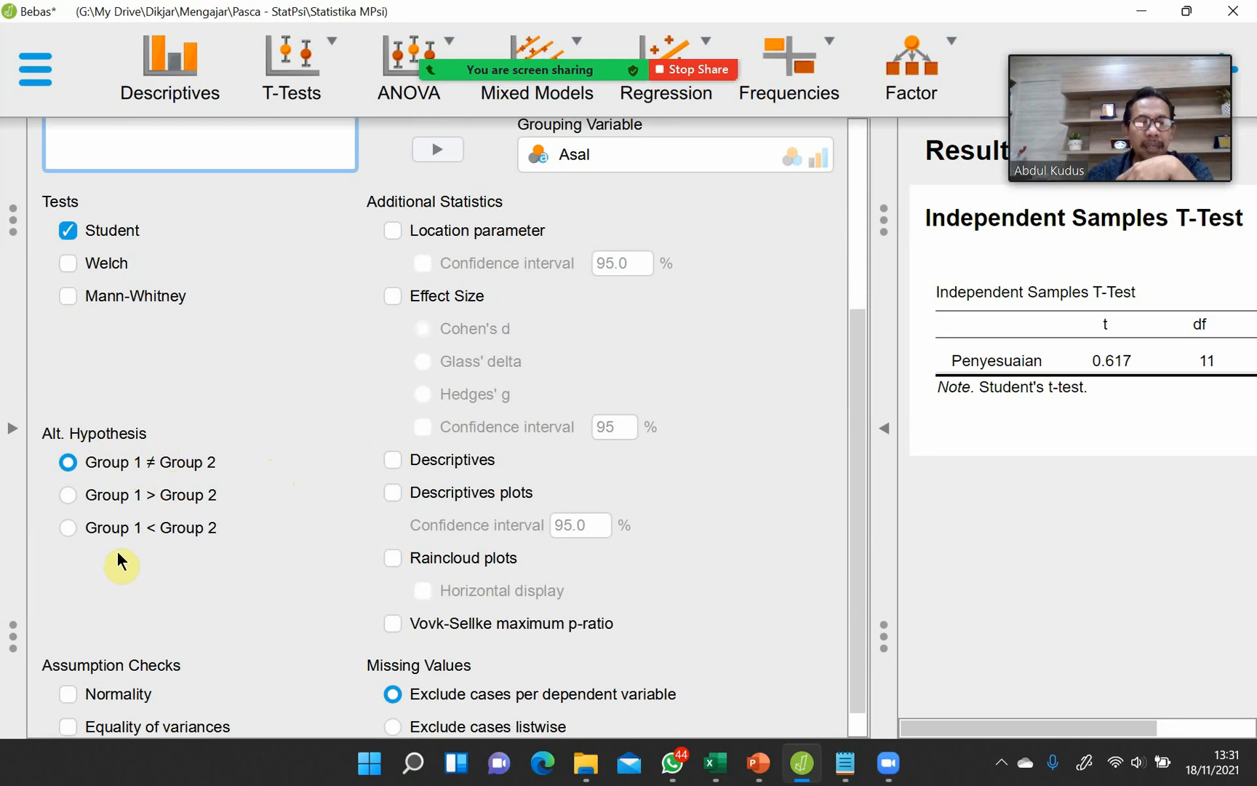
pyautogui.click(68, 496)
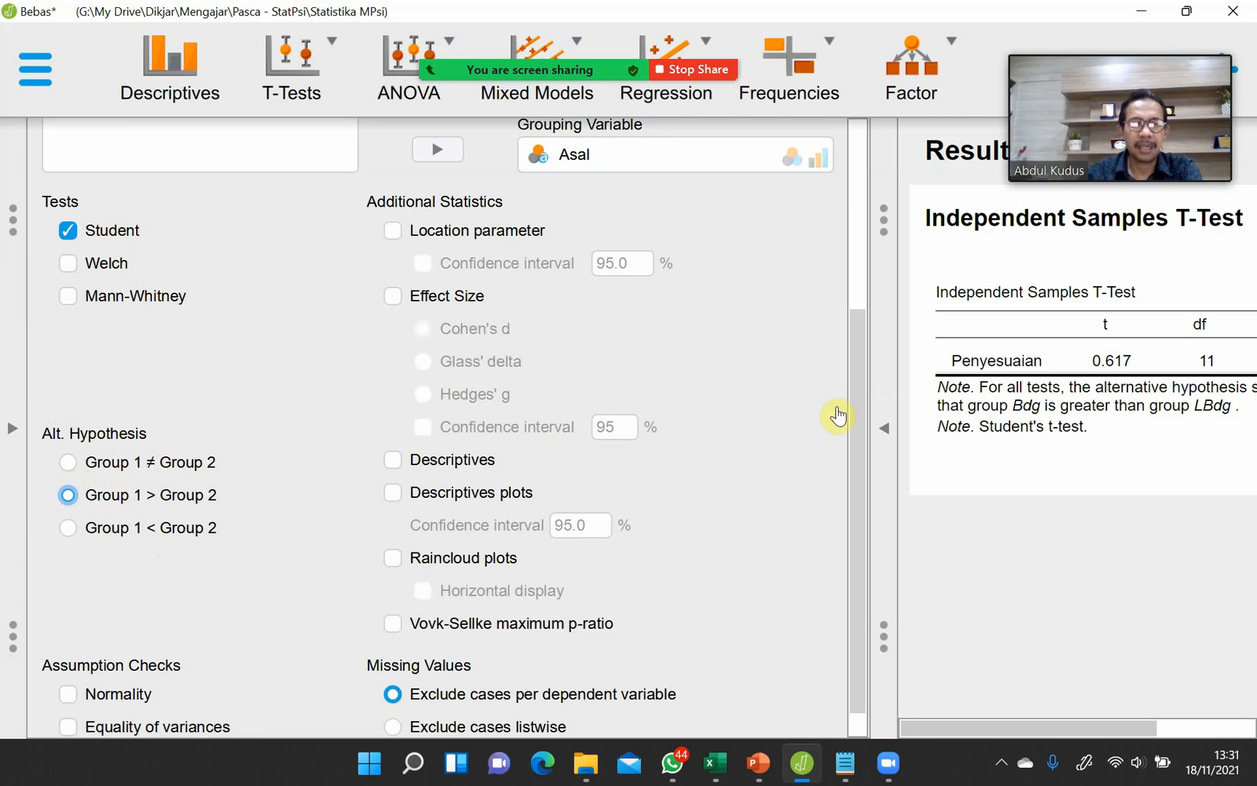
# - Examine the one-sided t-test results at full width and compare them with the chosen alternative hypothesis option
pyautogui.click(882, 428)
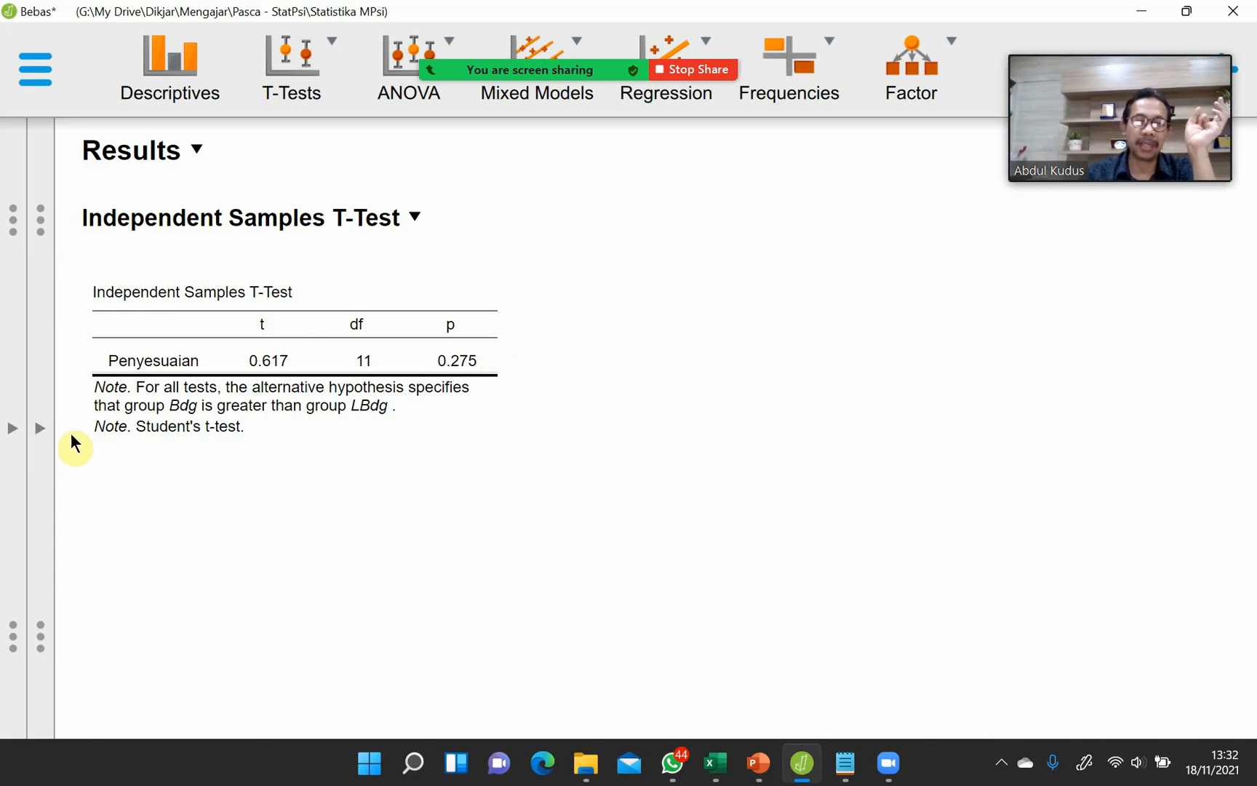
pyautogui.click(40, 428)
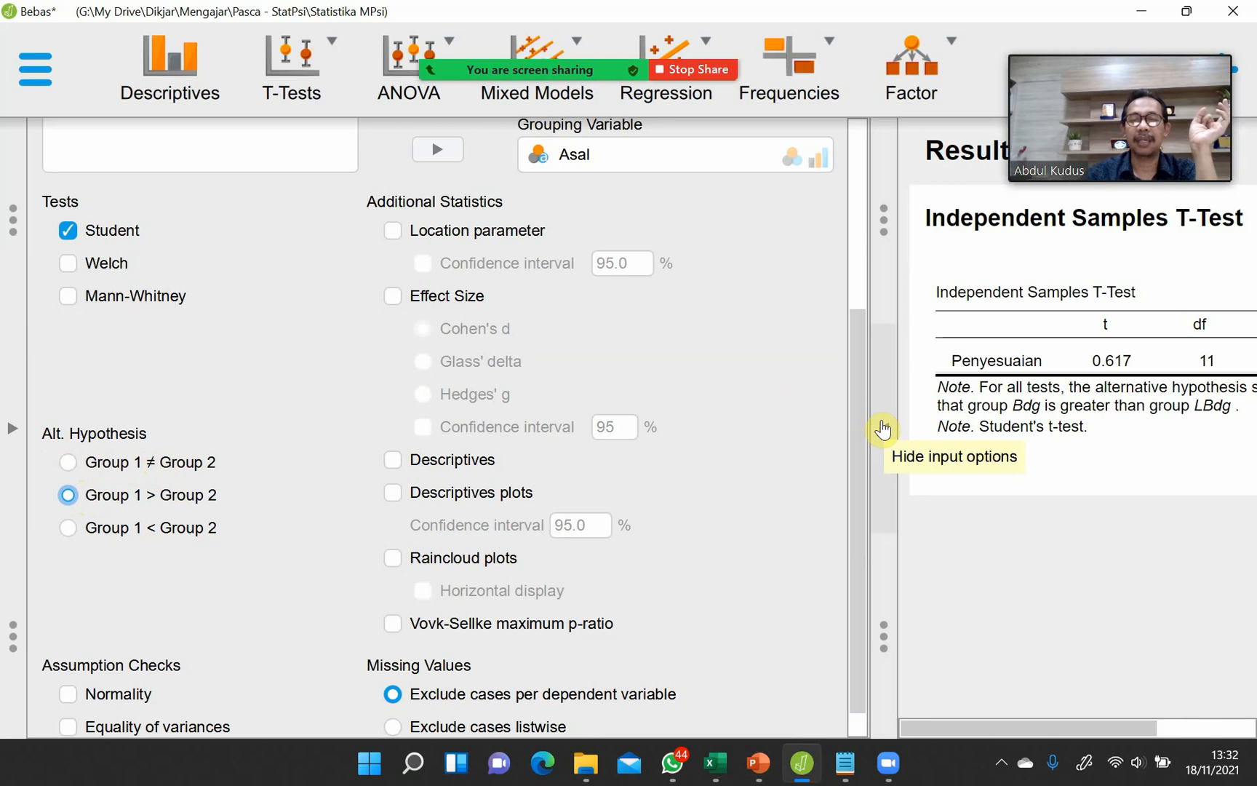
pyautogui.click(883, 429)
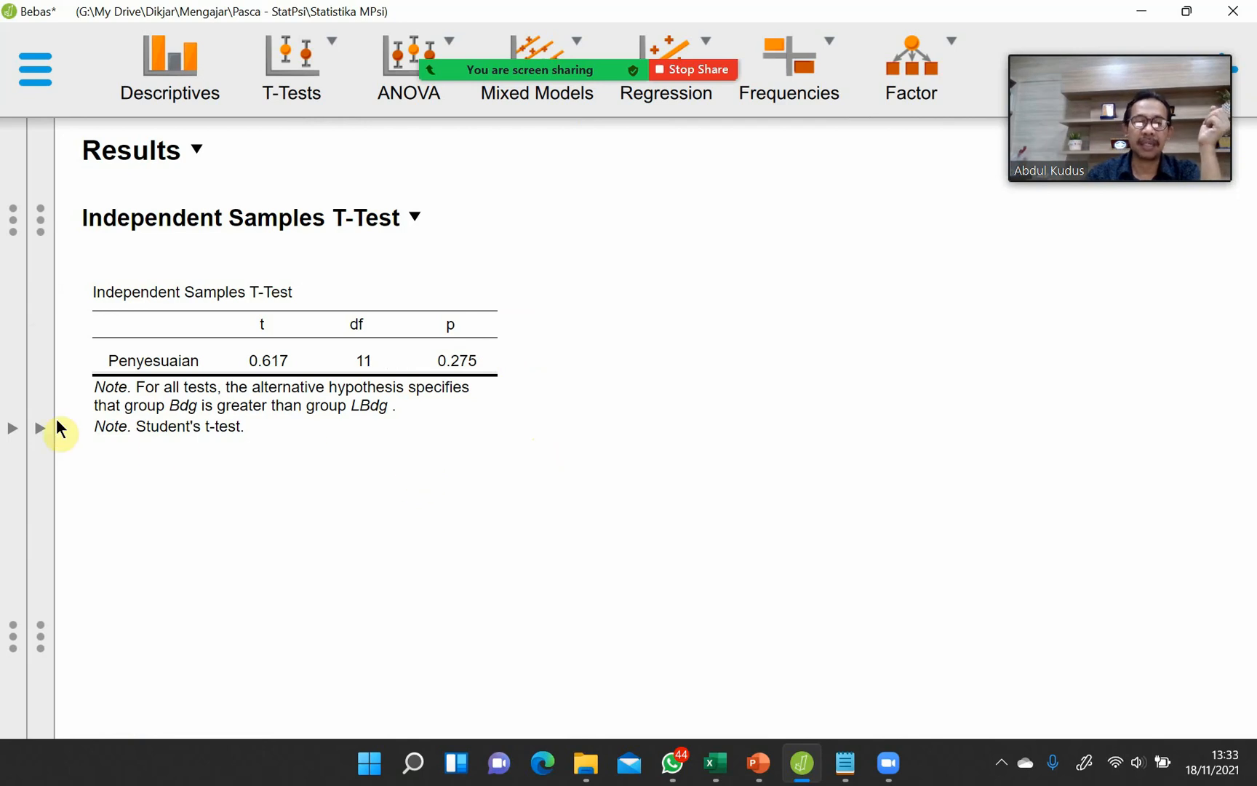
# - Add descriptives plots to the Independent Samples T-Test and hide the input options to view the Penyesuaian plot
pyautogui.click(41, 432)
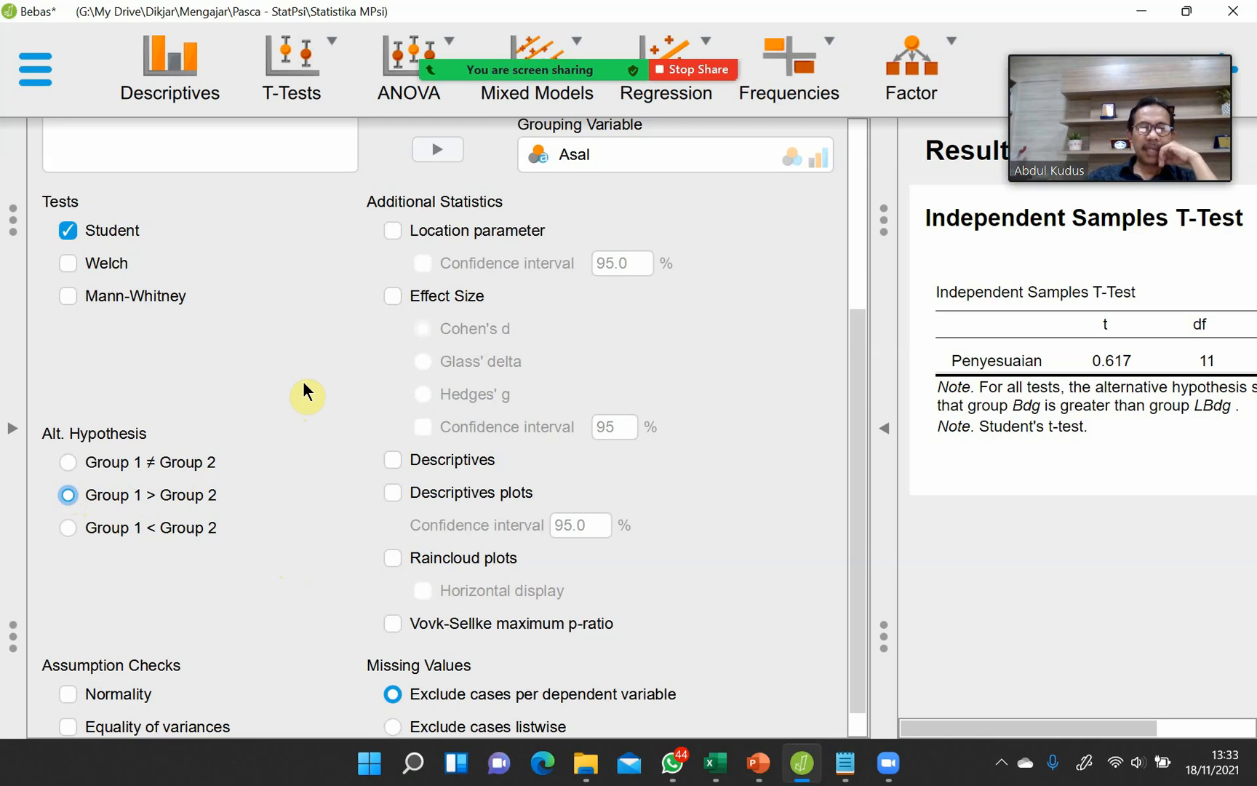
pyautogui.scroll(4, 304, 379)
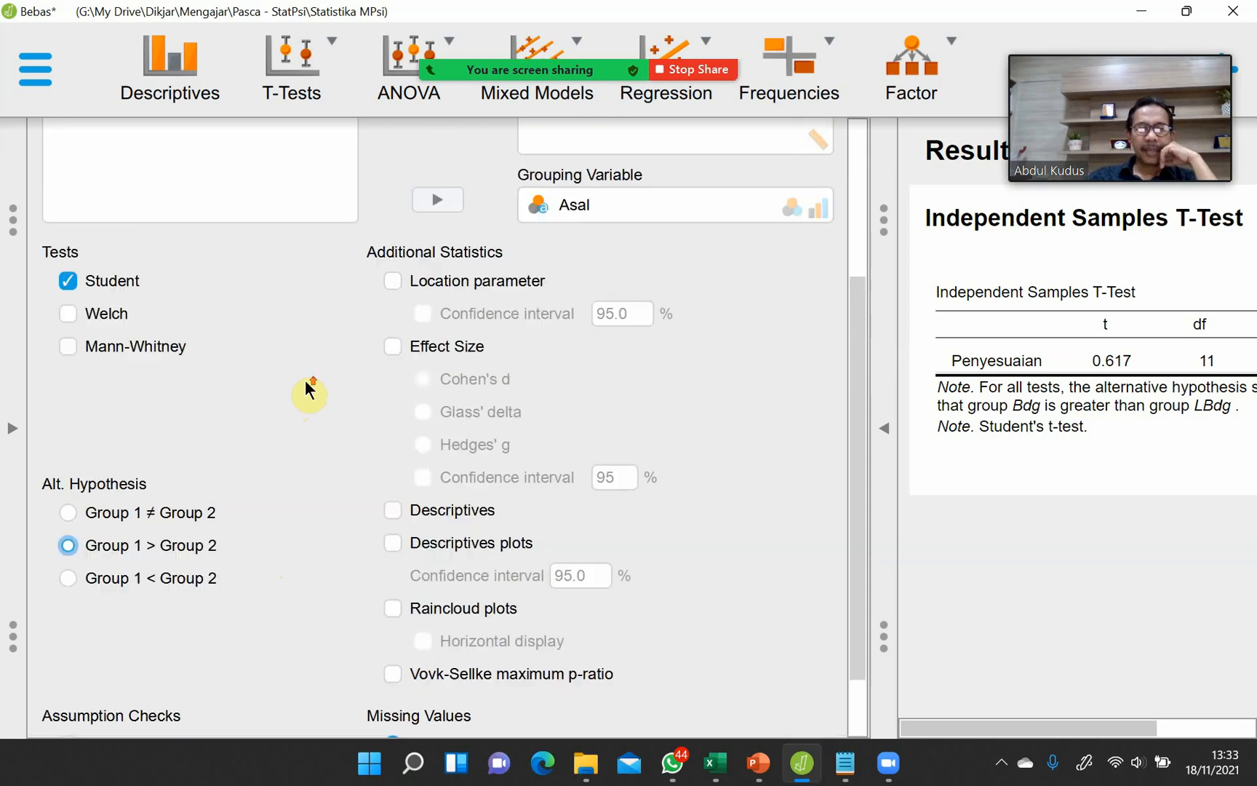
pyautogui.scroll(-5, 304, 380)
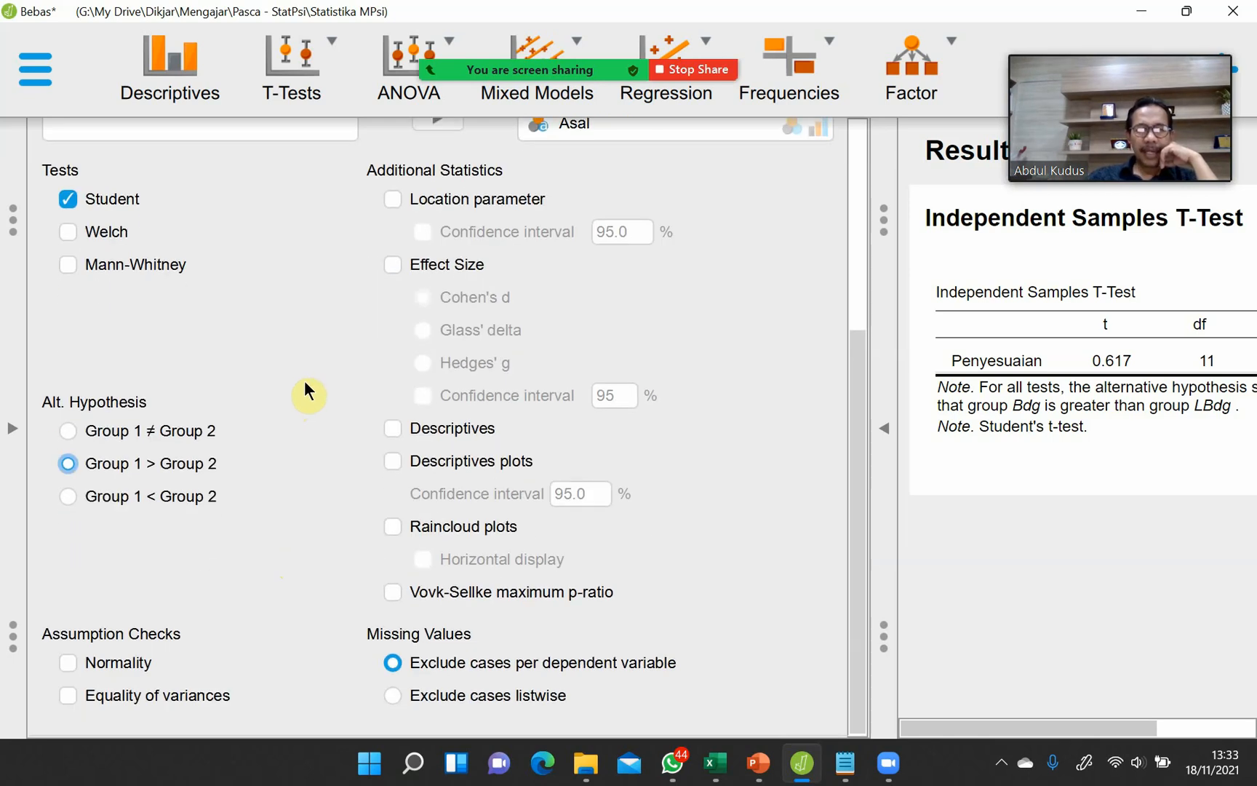
pyautogui.click(390, 462)
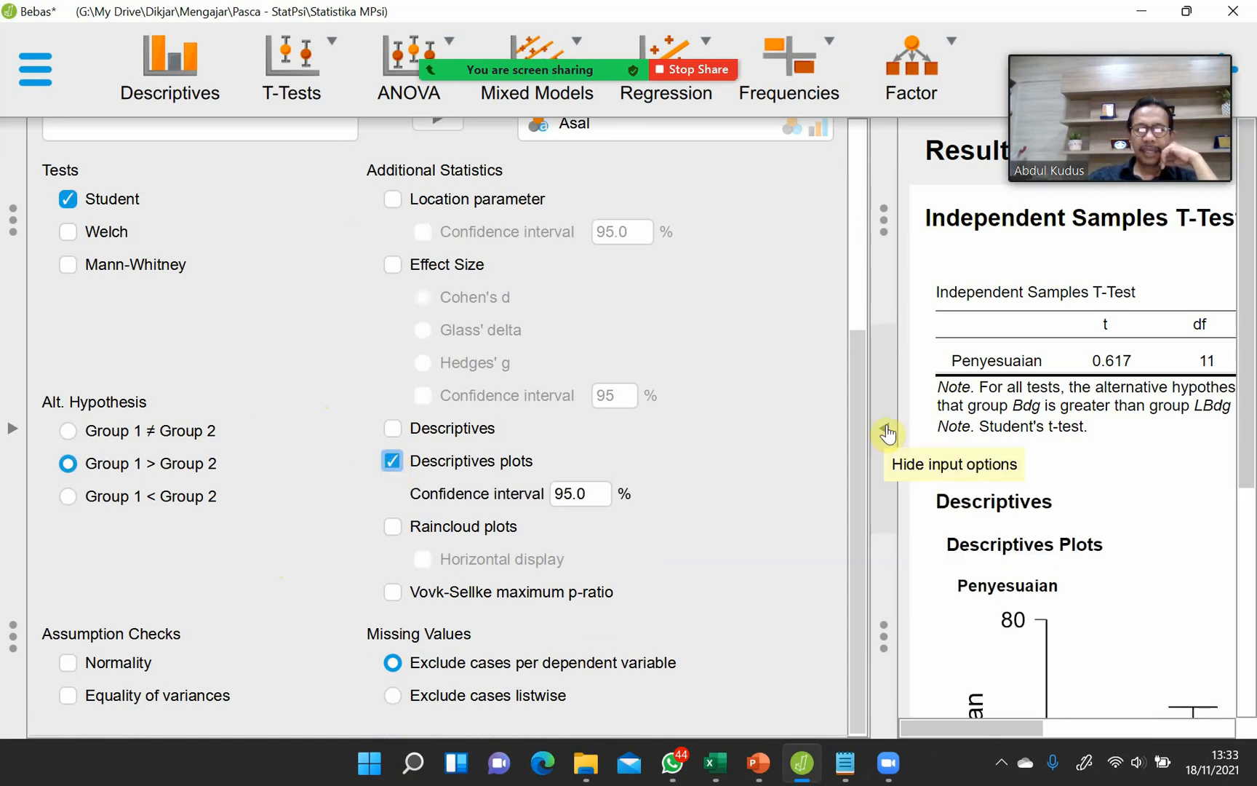
pyautogui.click(883, 428)
pyautogui.scroll(-5, 825, 457)
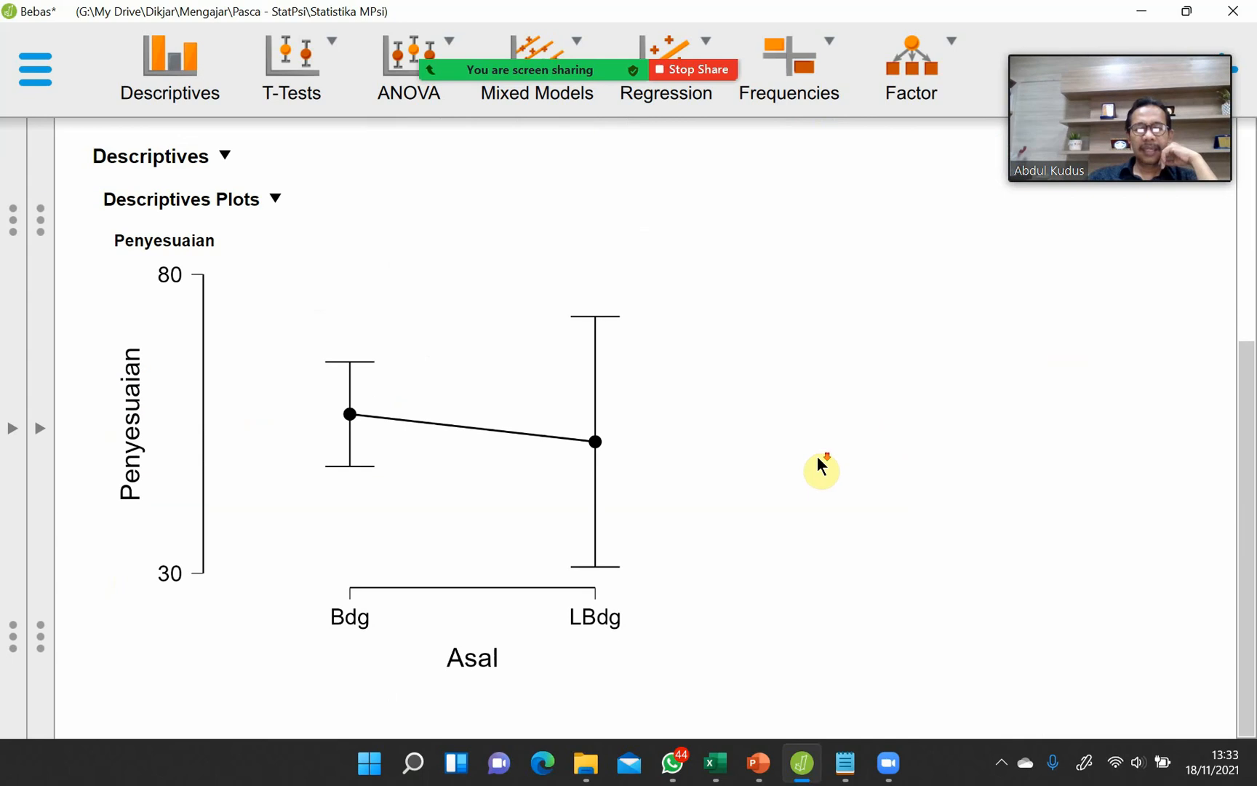
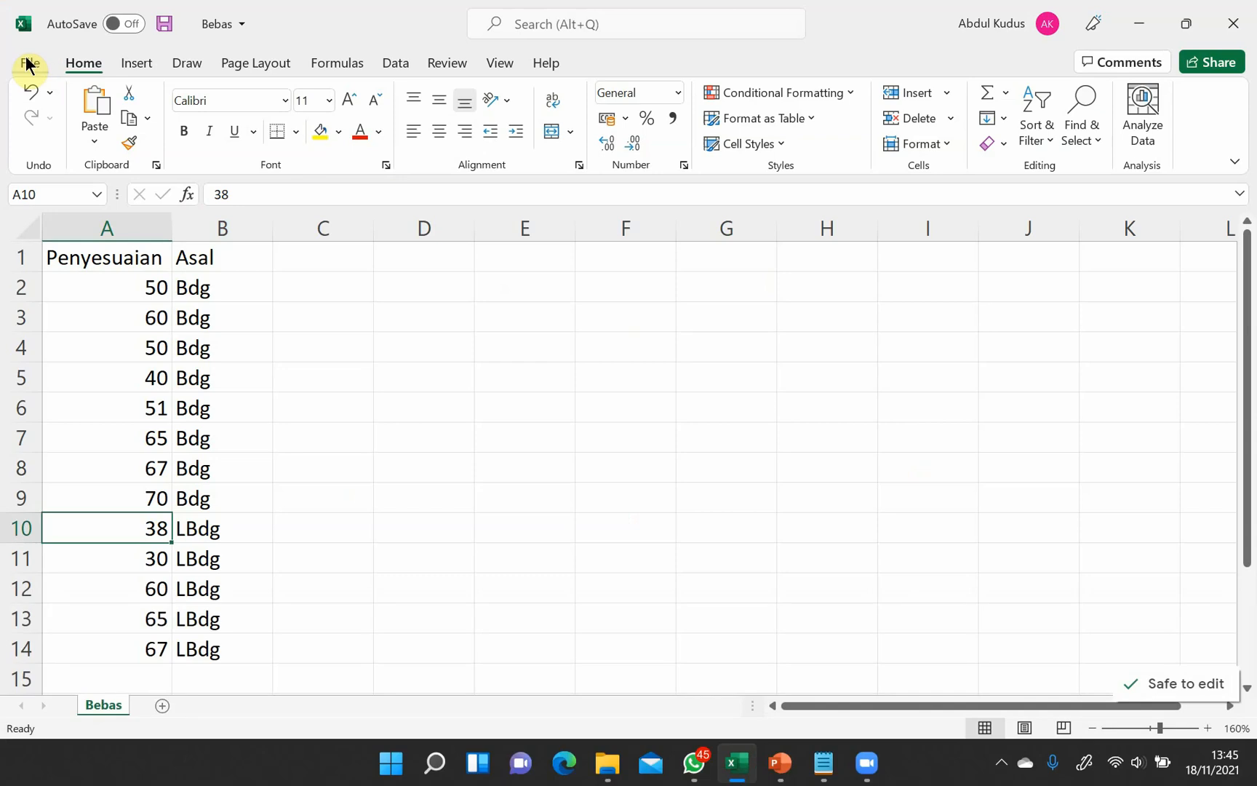
# - In Excel, close the Bebas.csv workbook without saving its changes
pyautogui.click(29, 63)
pyautogui.click(59, 516)
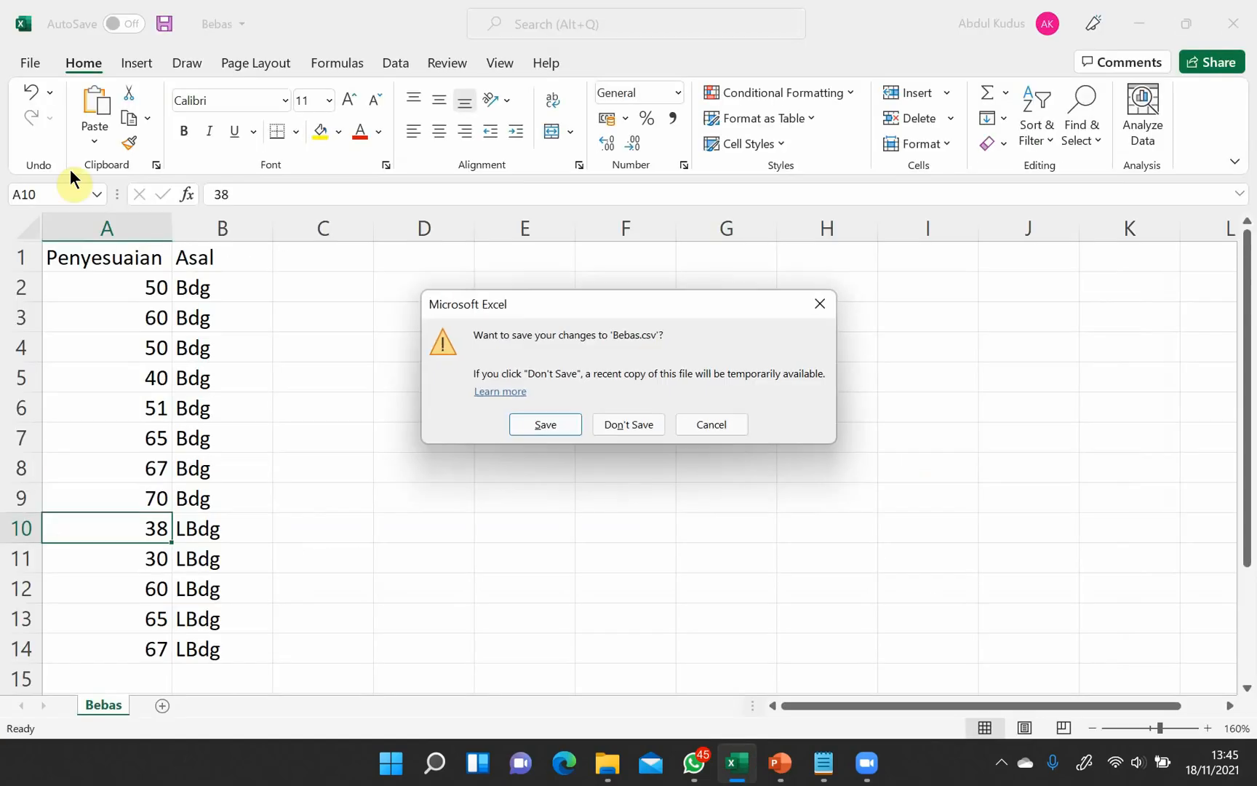
pyautogui.click(626, 426)
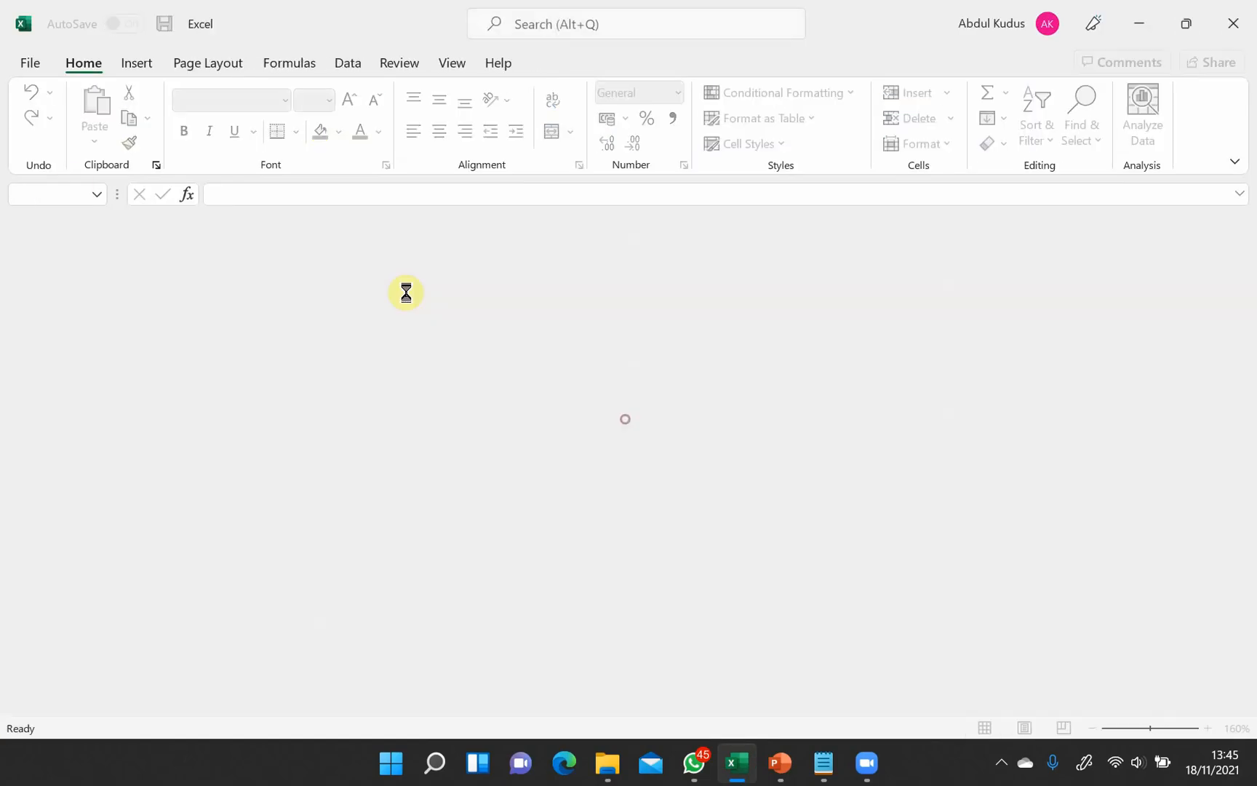
# - Open the recent Berpasangan.csv workbook and enlarge the sheet display to 160%
pyautogui.click(29, 63)
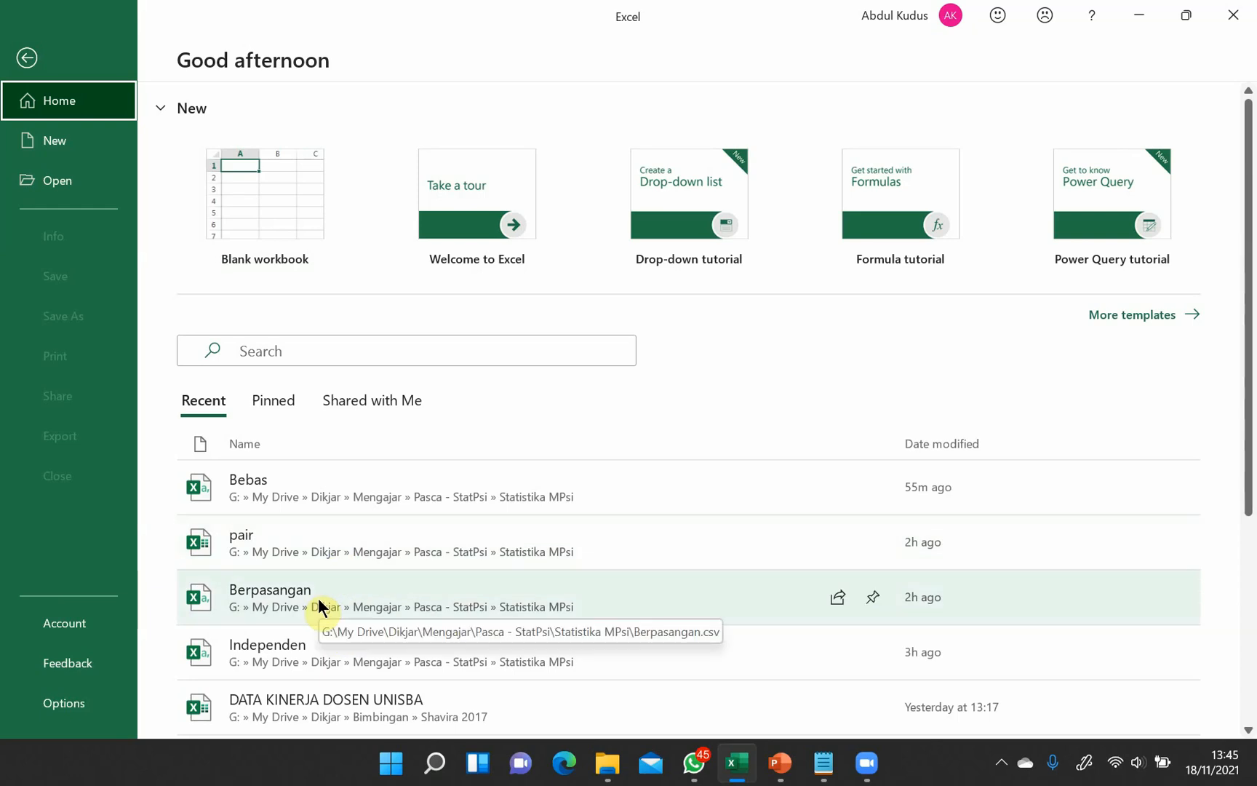
pyautogui.click(318, 598)
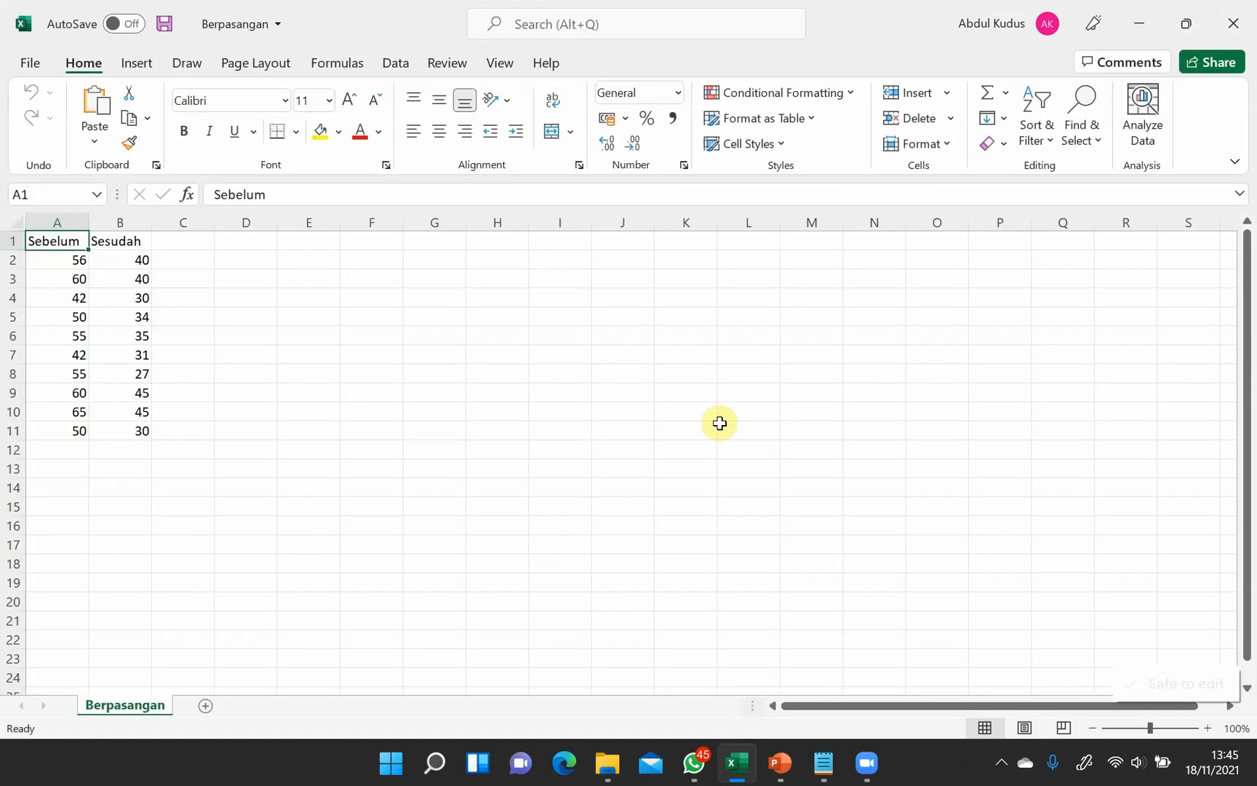
pyautogui.click(1206, 728)
pyautogui.click(1207, 728)
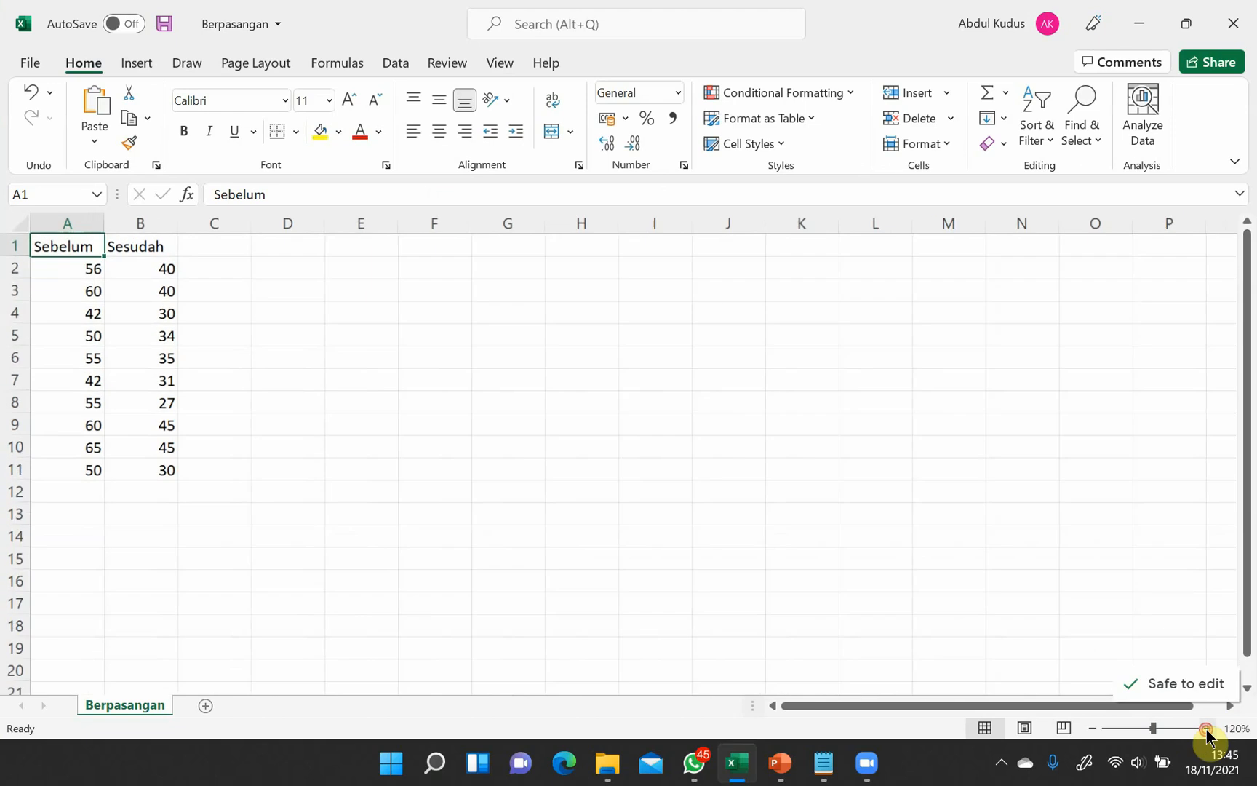
pyautogui.click(1207, 728)
pyautogui.click(1207, 728)
pyautogui.click(1207, 728)
pyautogui.click(1206, 728)
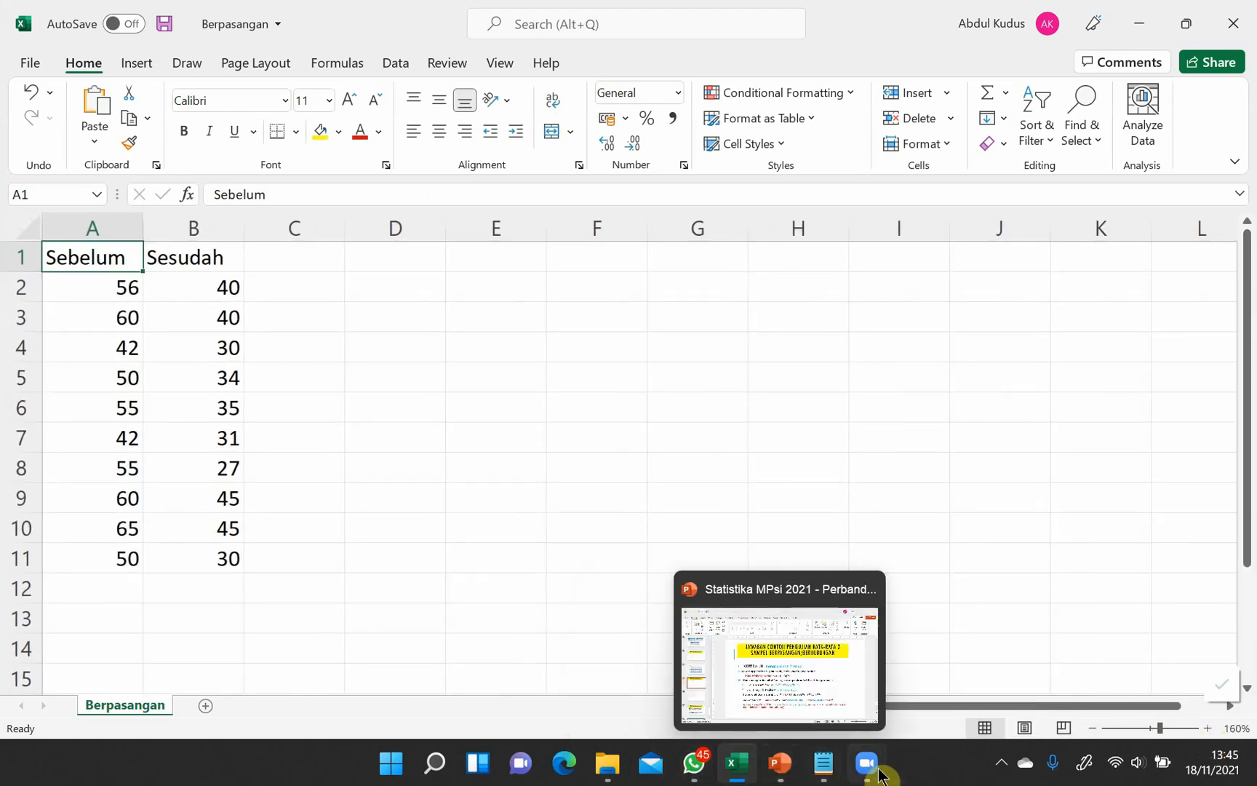
# - Switch to the Zoom meeting and share the Berpasangan Excel window with the participants
pyautogui.moveTo(880, 773)
pyautogui.click(866, 700)
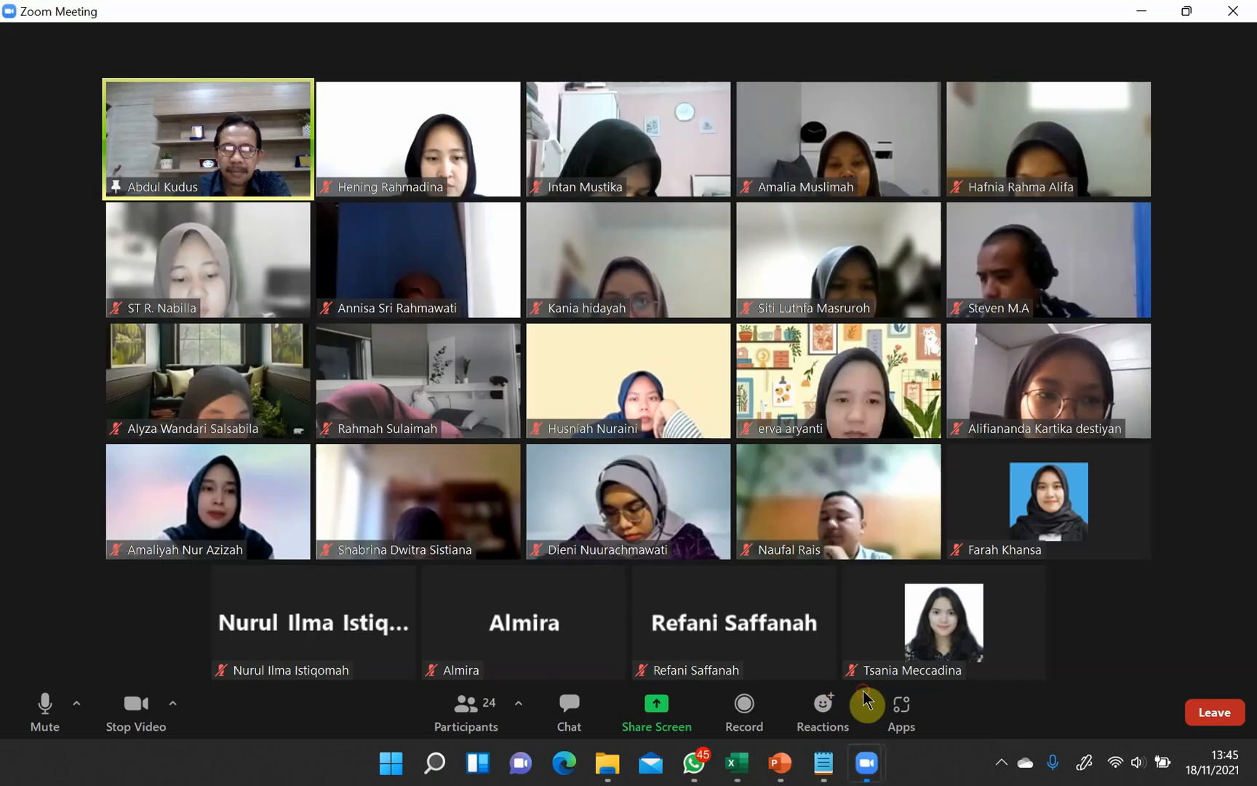
pyautogui.click(657, 704)
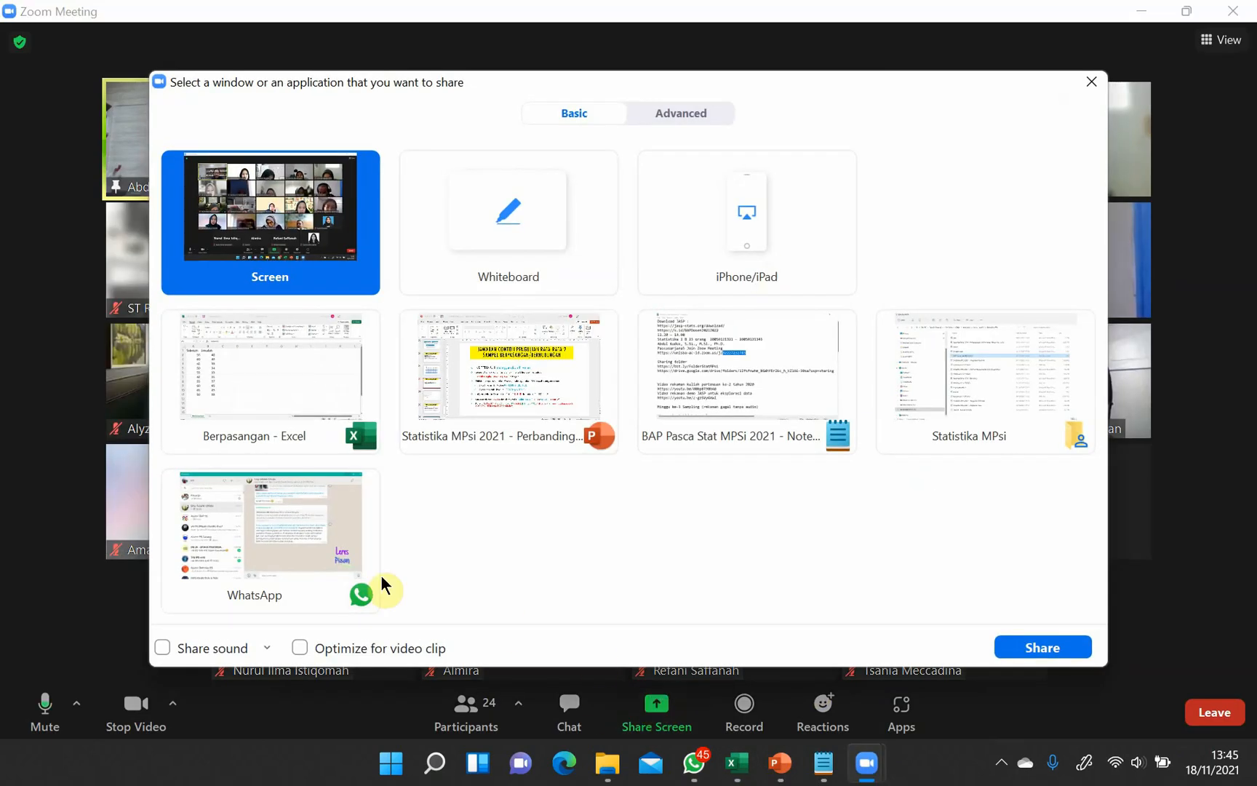
pyautogui.click(253, 373)
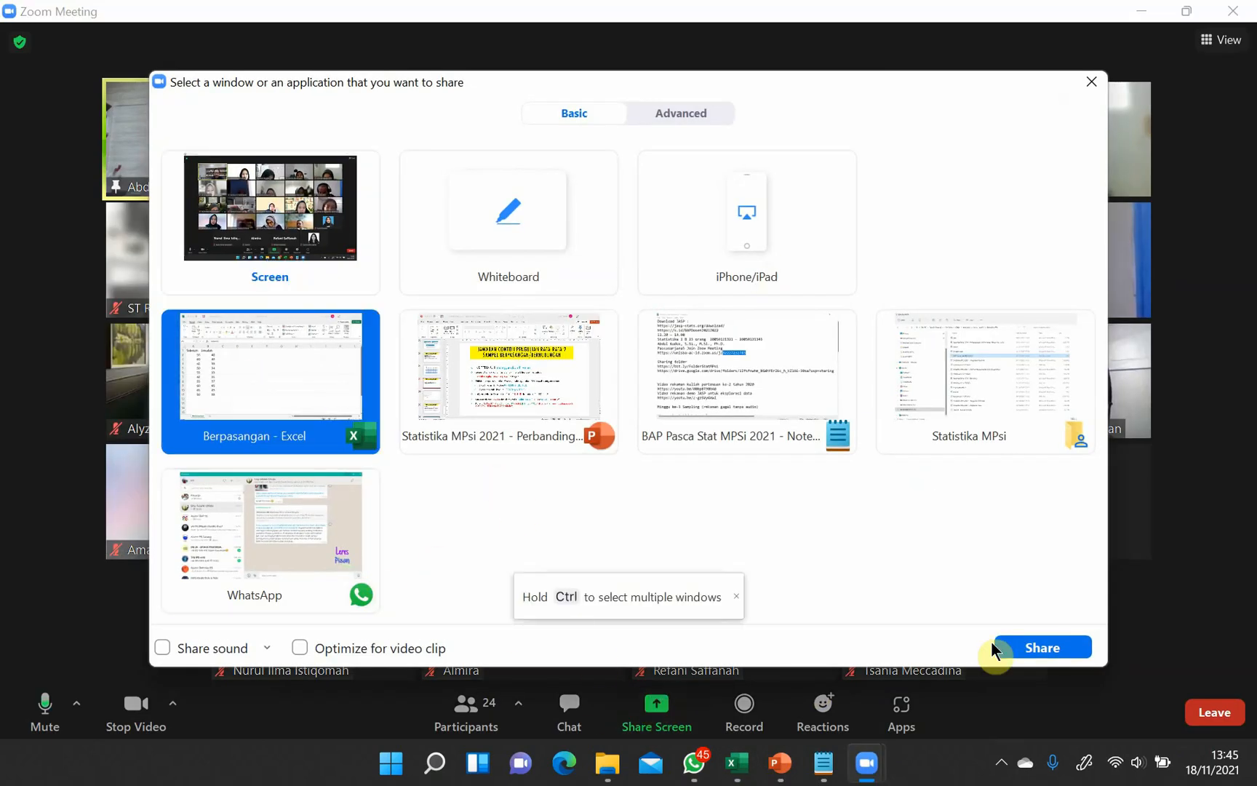
pyautogui.click(1045, 647)
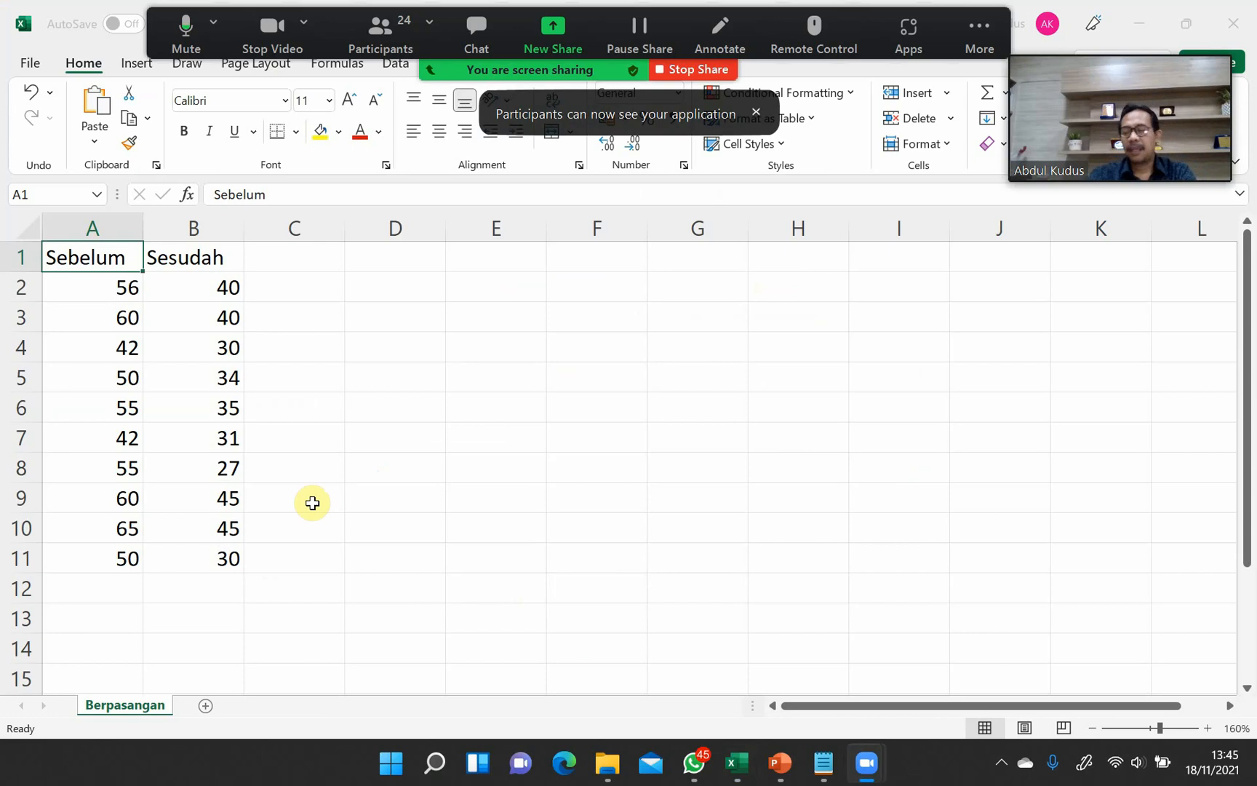
# - Highlight the Sebelum and Sesudah pairs row by row from row 2 to row 4, ending back on cell A2
pyautogui.click(114, 292)
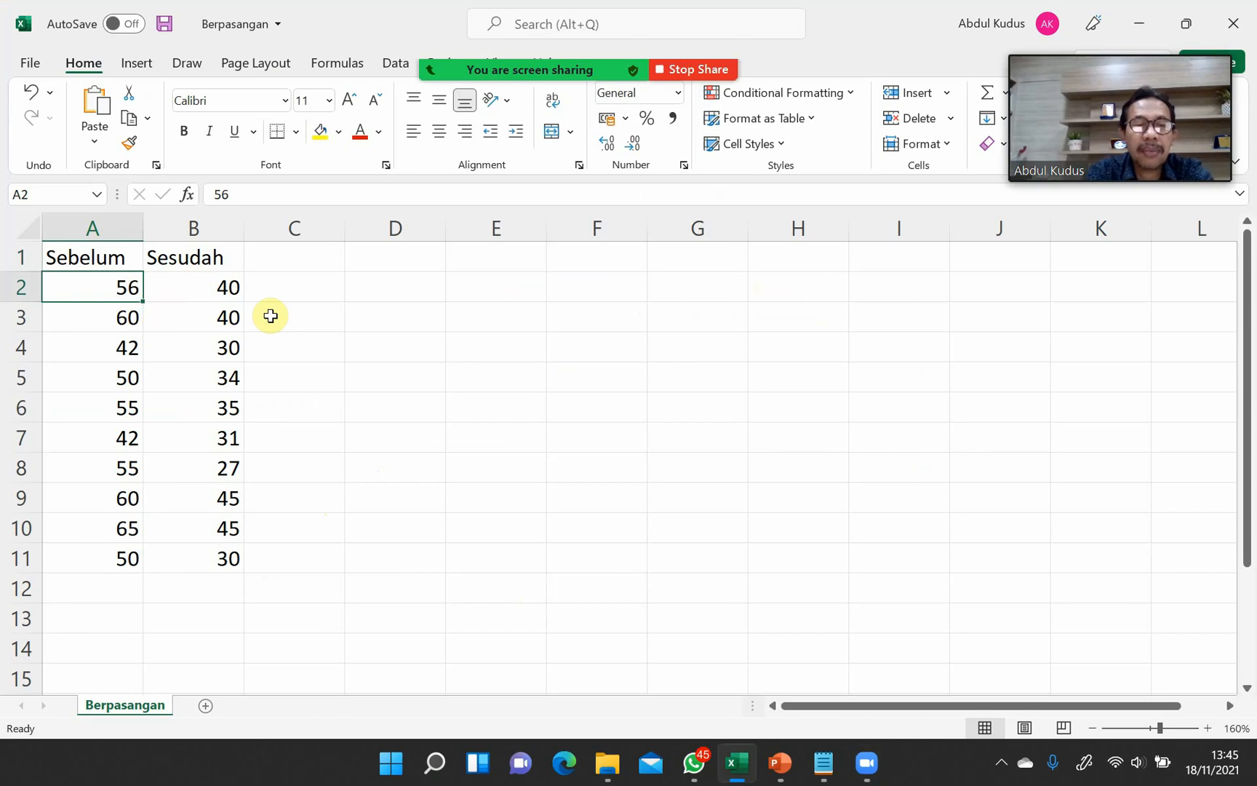
pyautogui.hotkey('shift', 'Right')
pyautogui.press('Down')
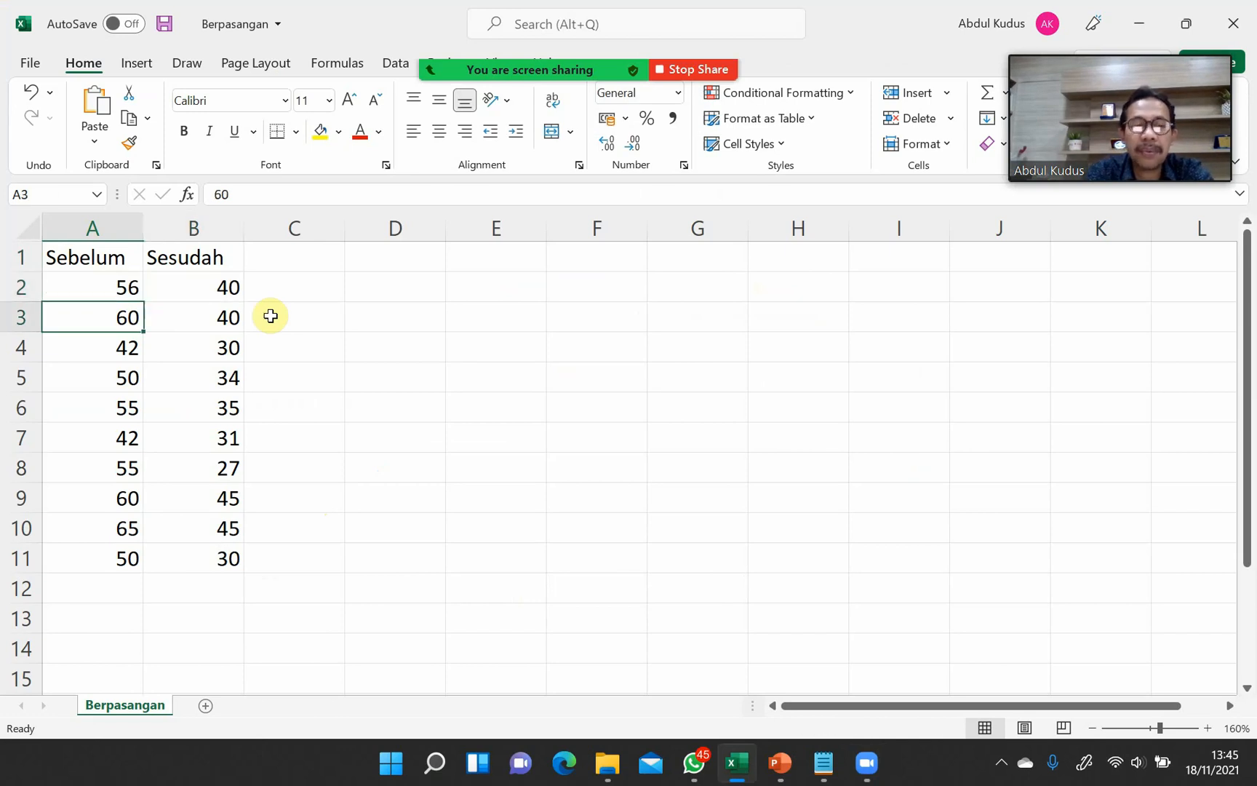
pyautogui.hotkey('shift', 'Right')
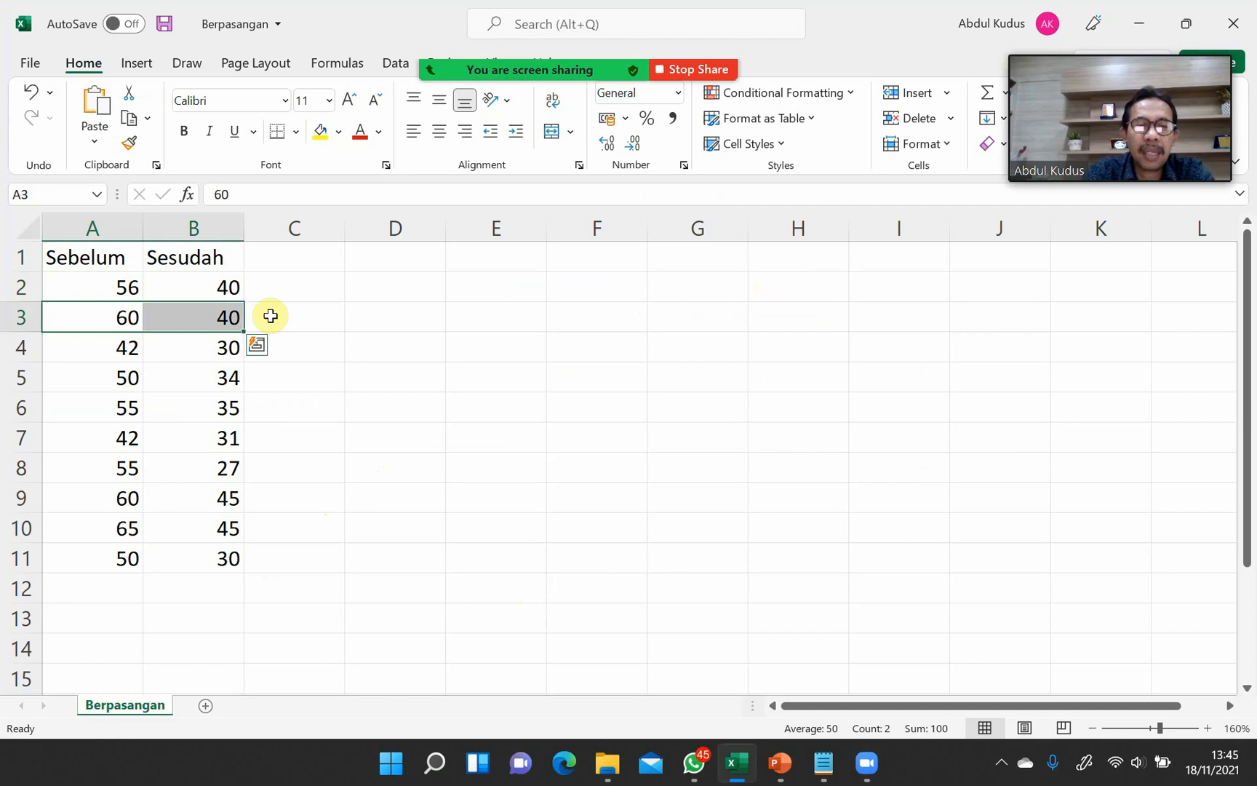
pyautogui.press('Down')
pyautogui.hotkey('shift', 'Right')
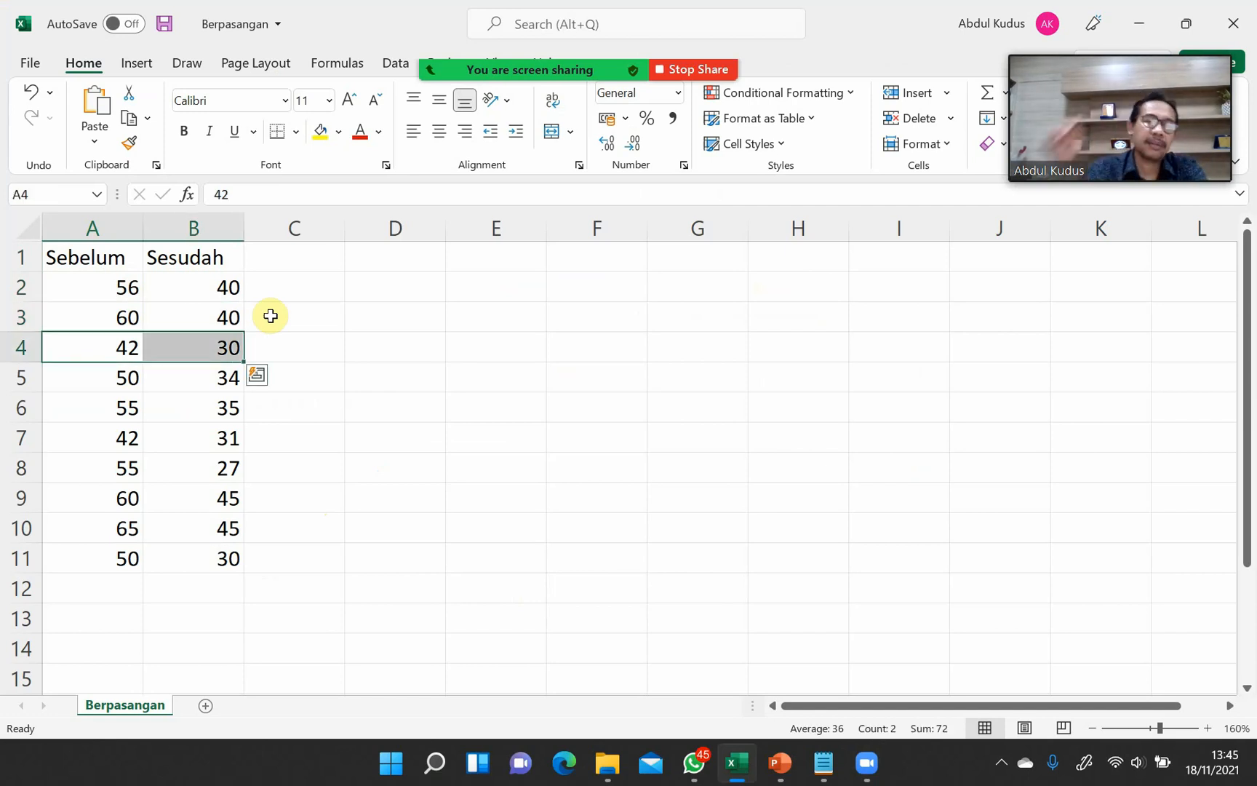
pyautogui.click(74, 288)
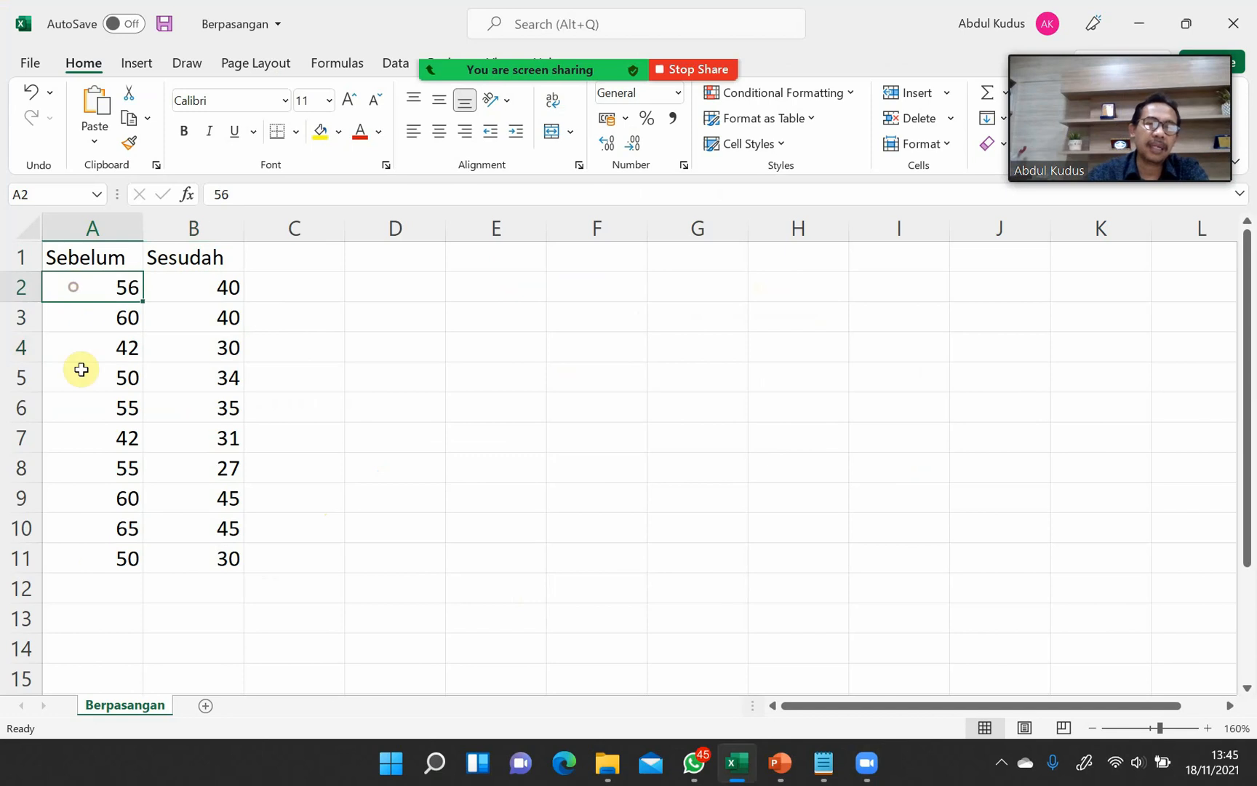
# - Highlight the header row of the Berpasangan sheet and the last Sebelum value in cell A11
pyautogui.click(25, 247)
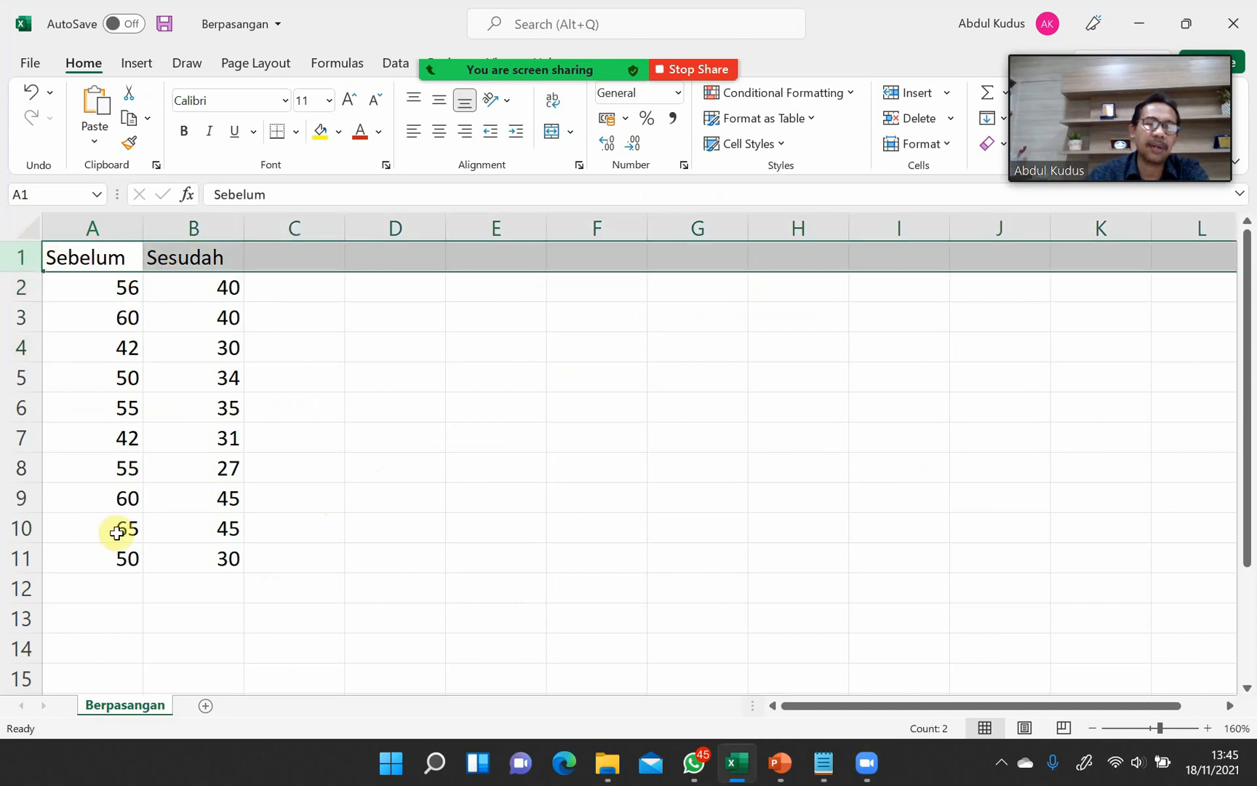
pyautogui.click(76, 568)
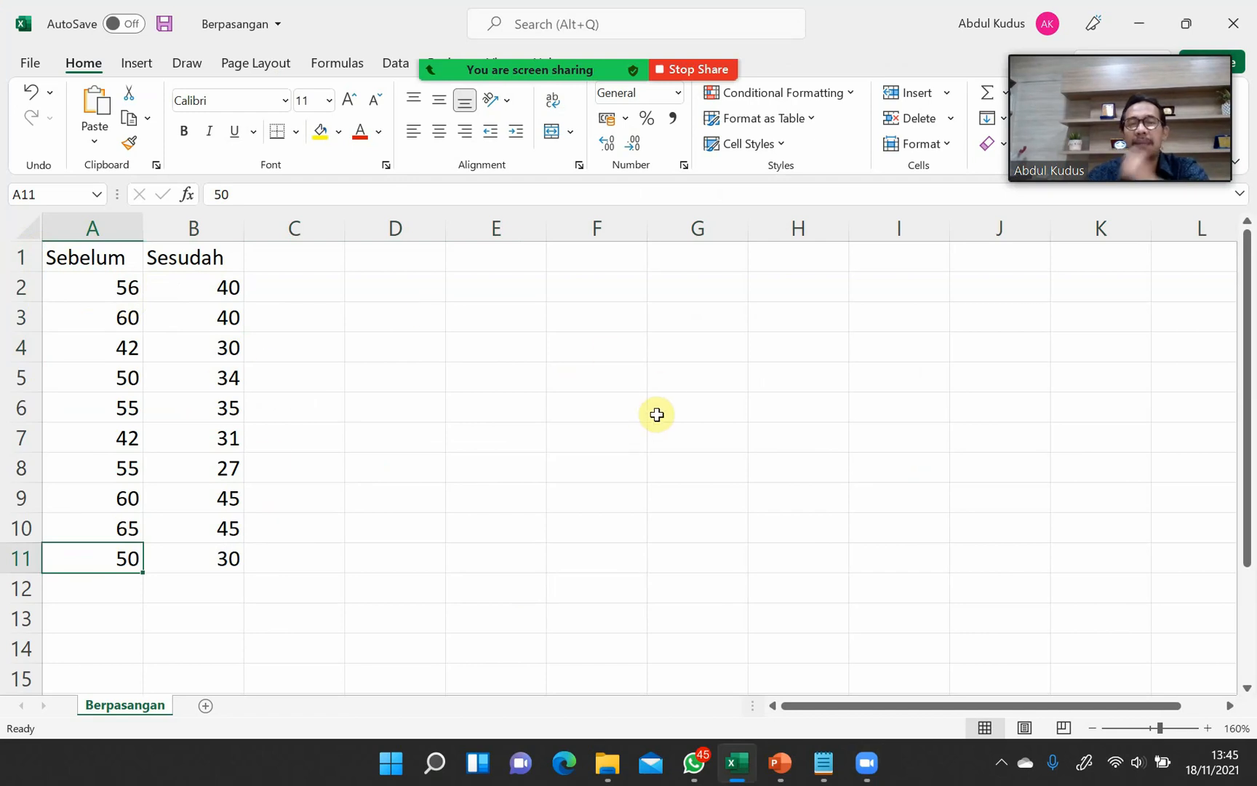
# - Stop sharing the Excel window in Zoom and launch JASP 0.15.0.0
pyautogui.click(702, 71)
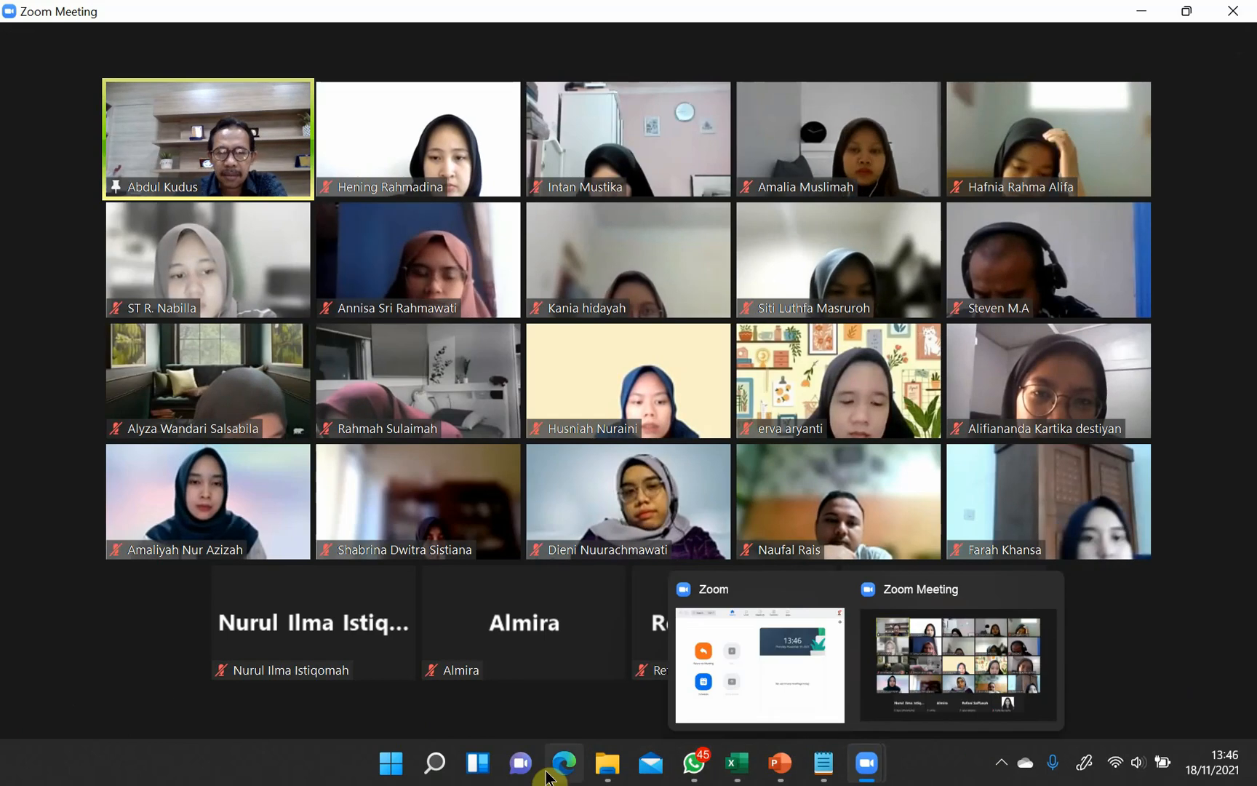
pyautogui.click(434, 762)
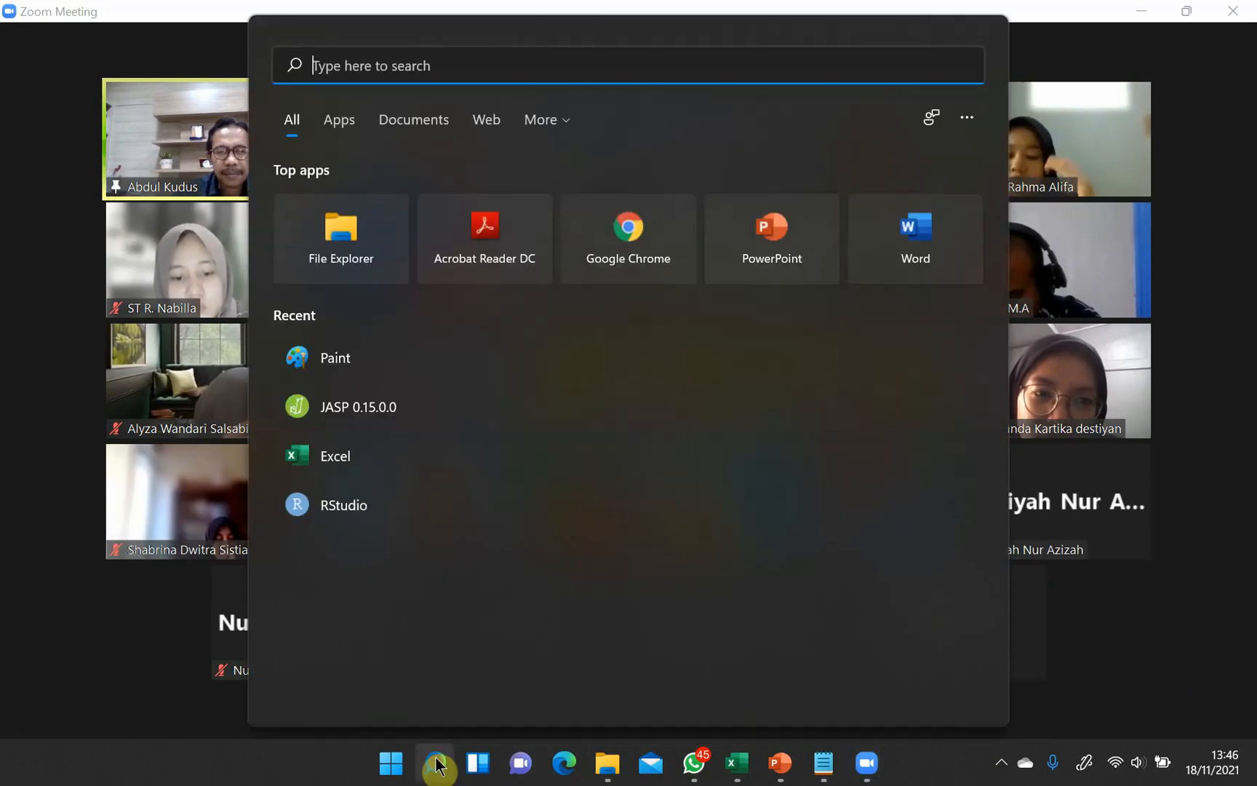
pyautogui.click(359, 411)
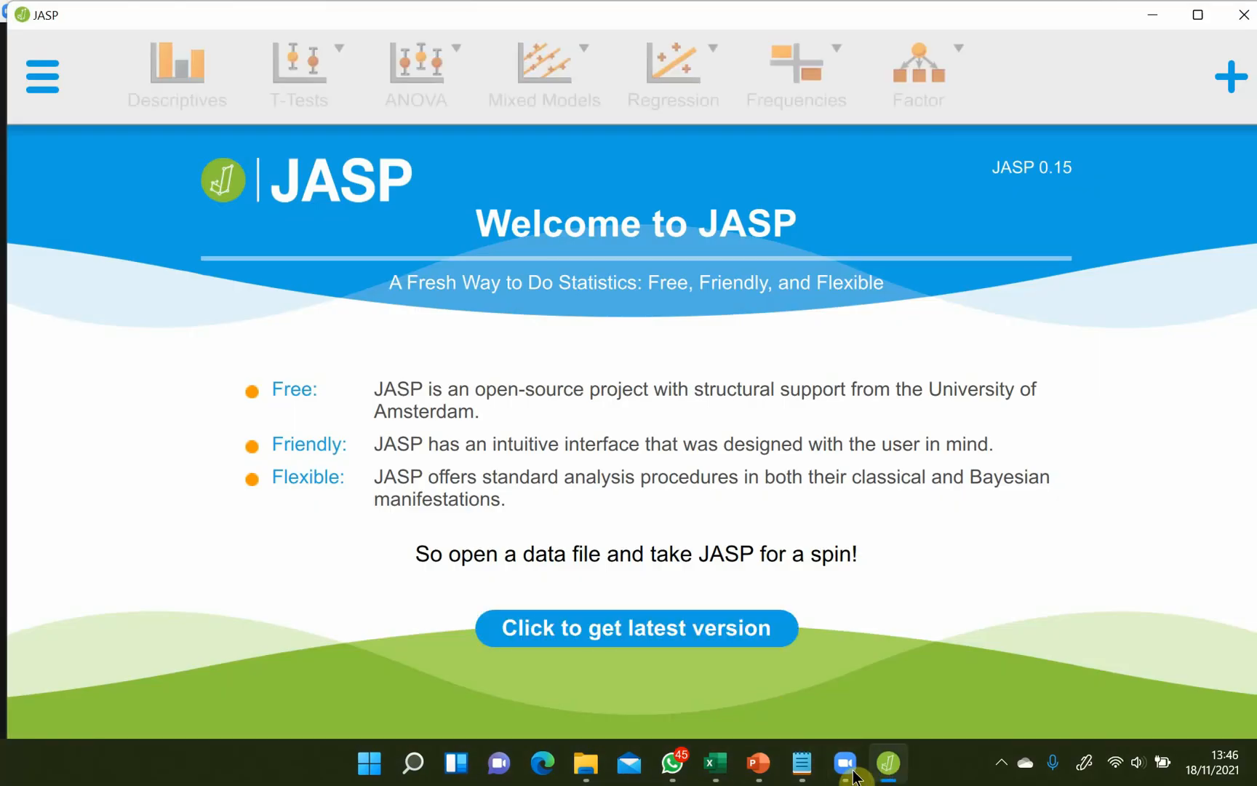
# - Switch to the Zoom meeting and share the JASP window with the participants
pyautogui.moveTo(848, 773)
pyautogui.click(946, 646)
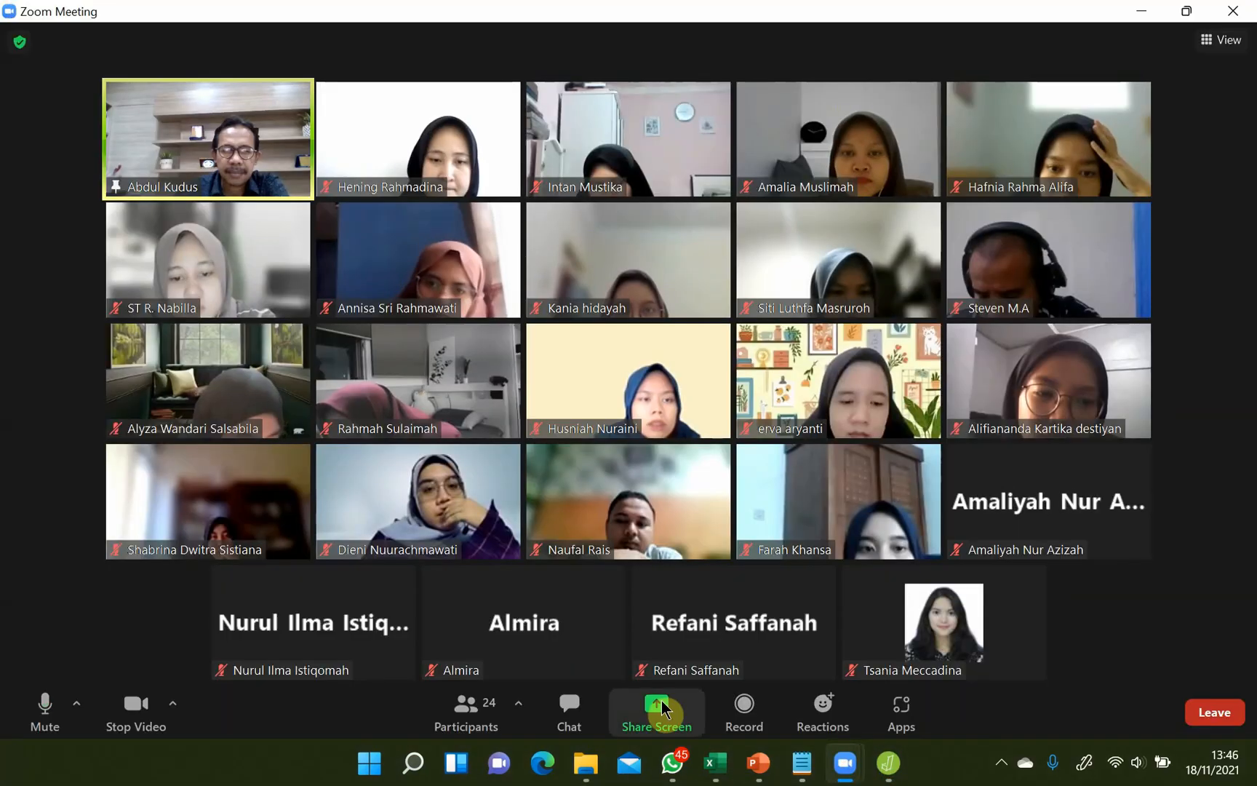
pyautogui.click(661, 711)
pyautogui.click(312, 408)
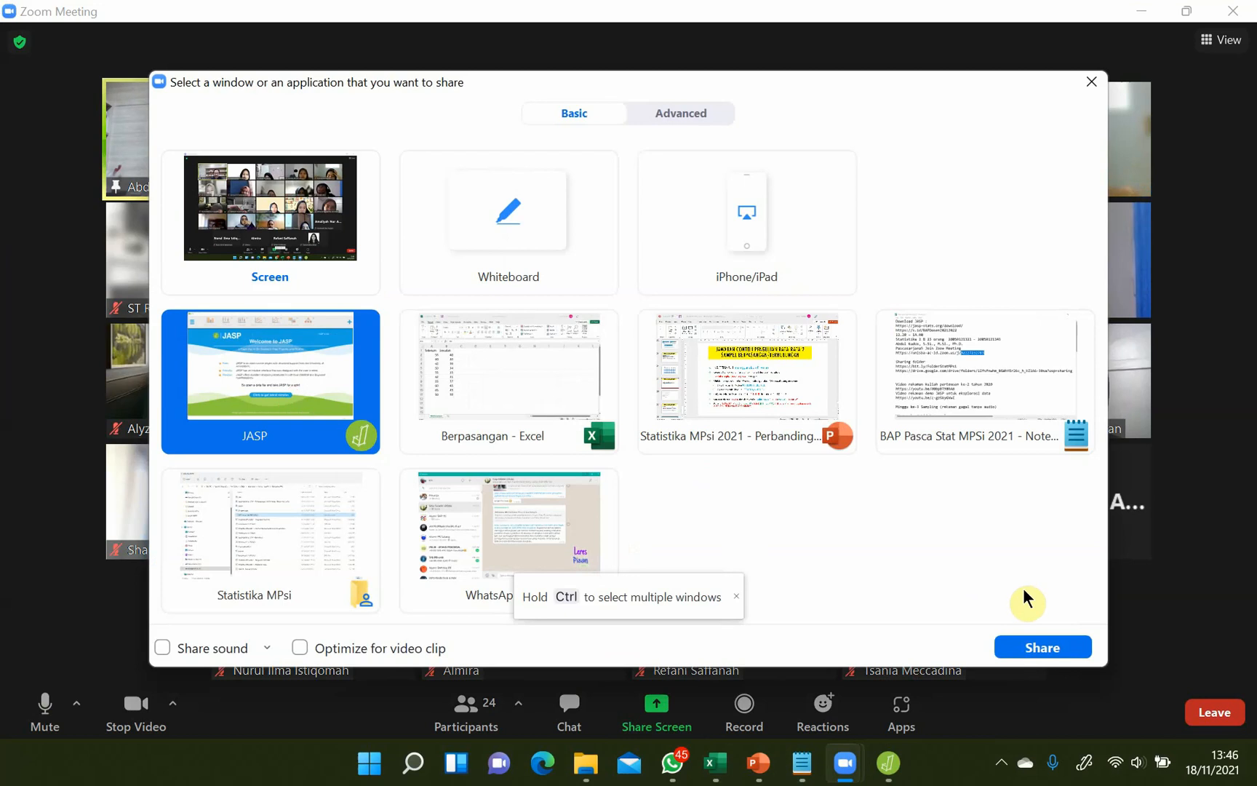
pyautogui.click(1042, 648)
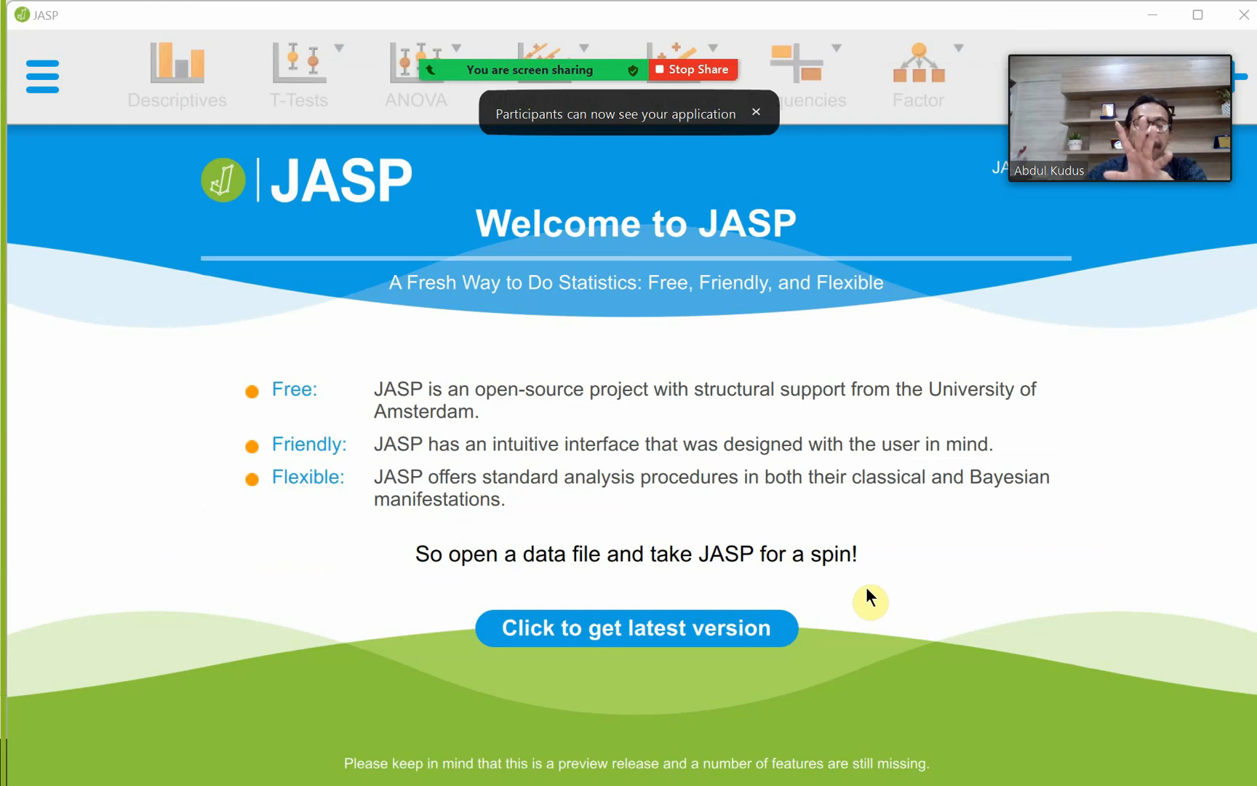
# - Open the Berpasangan data file from the Statistika MPsi folder on the computer in JASP
pyautogui.click(700, 560)
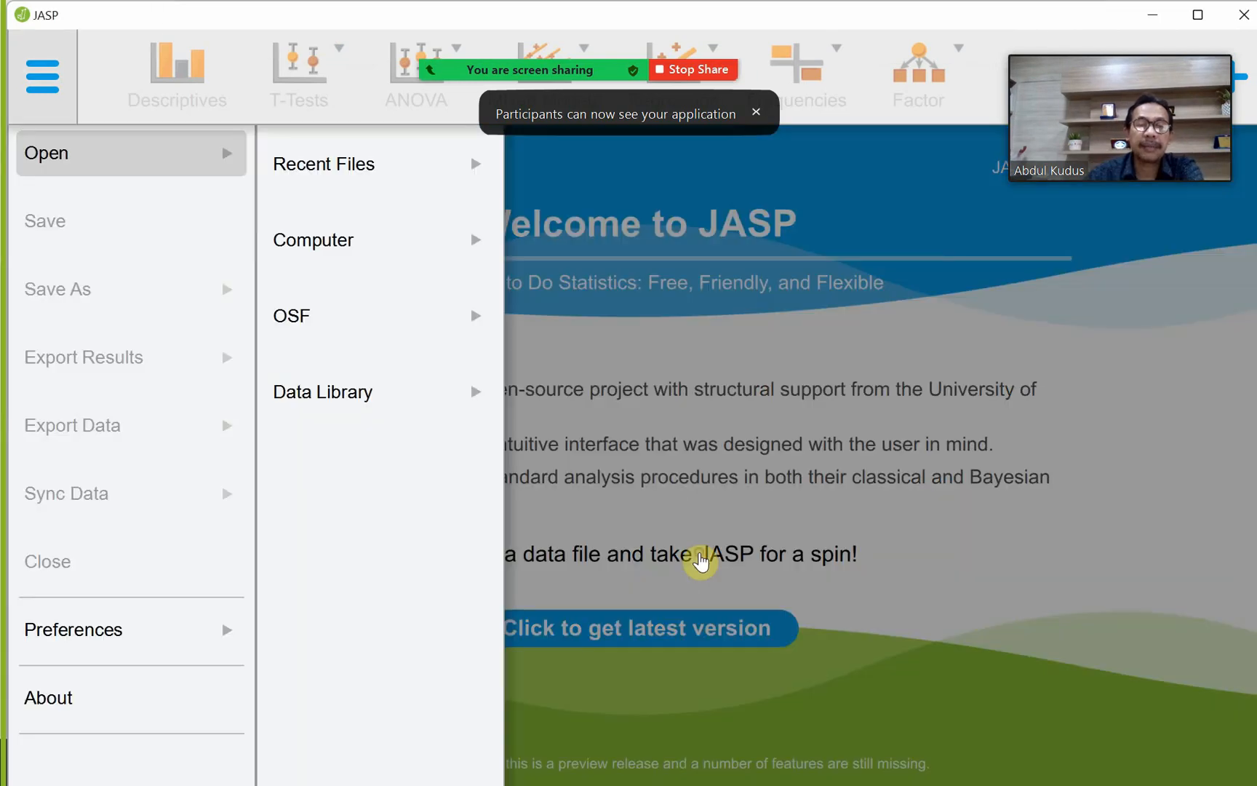
pyautogui.click(337, 242)
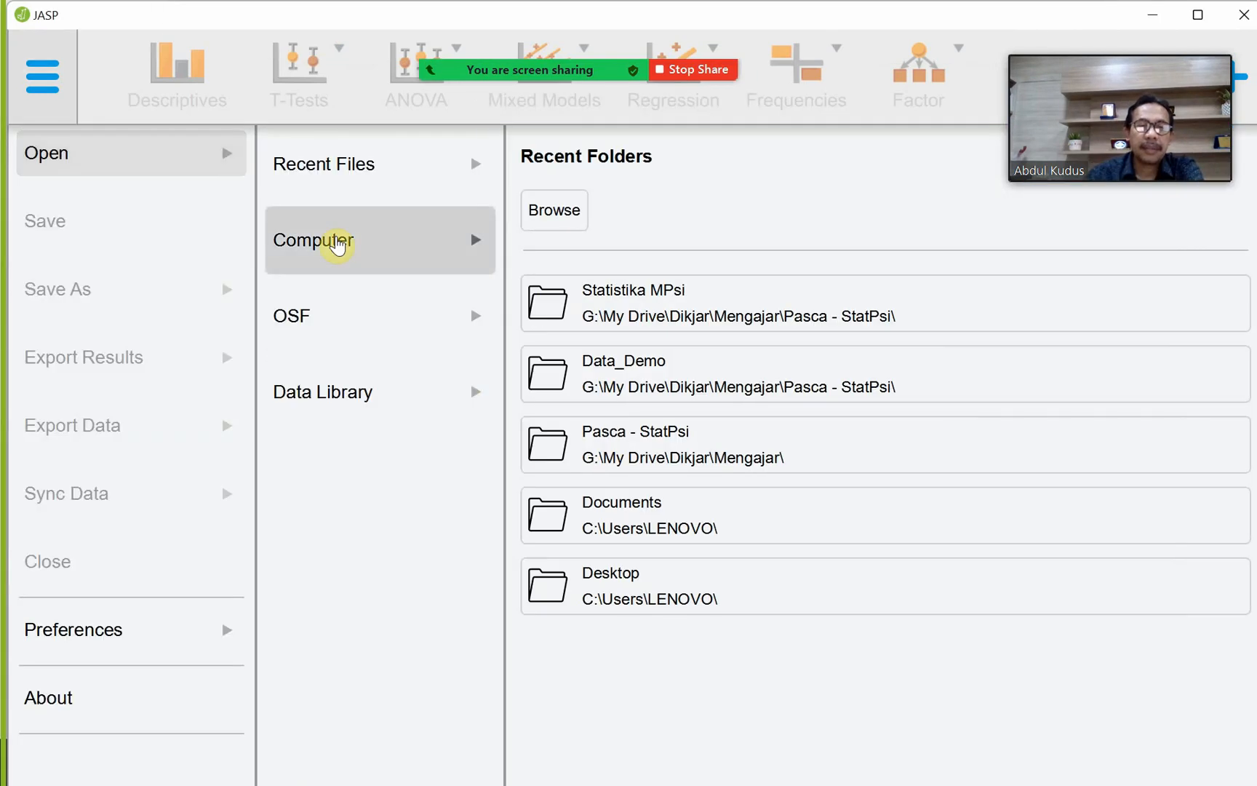
pyautogui.click(553, 220)
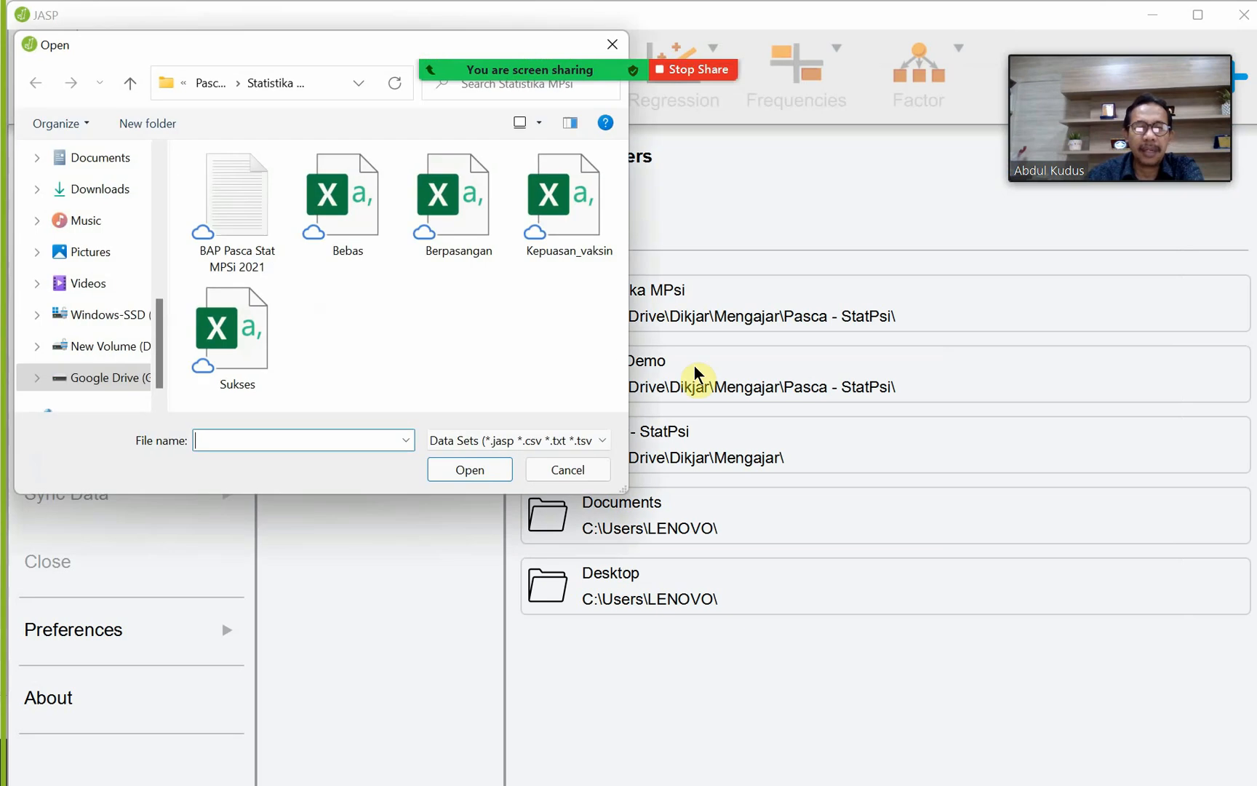
pyautogui.click(485, 248)
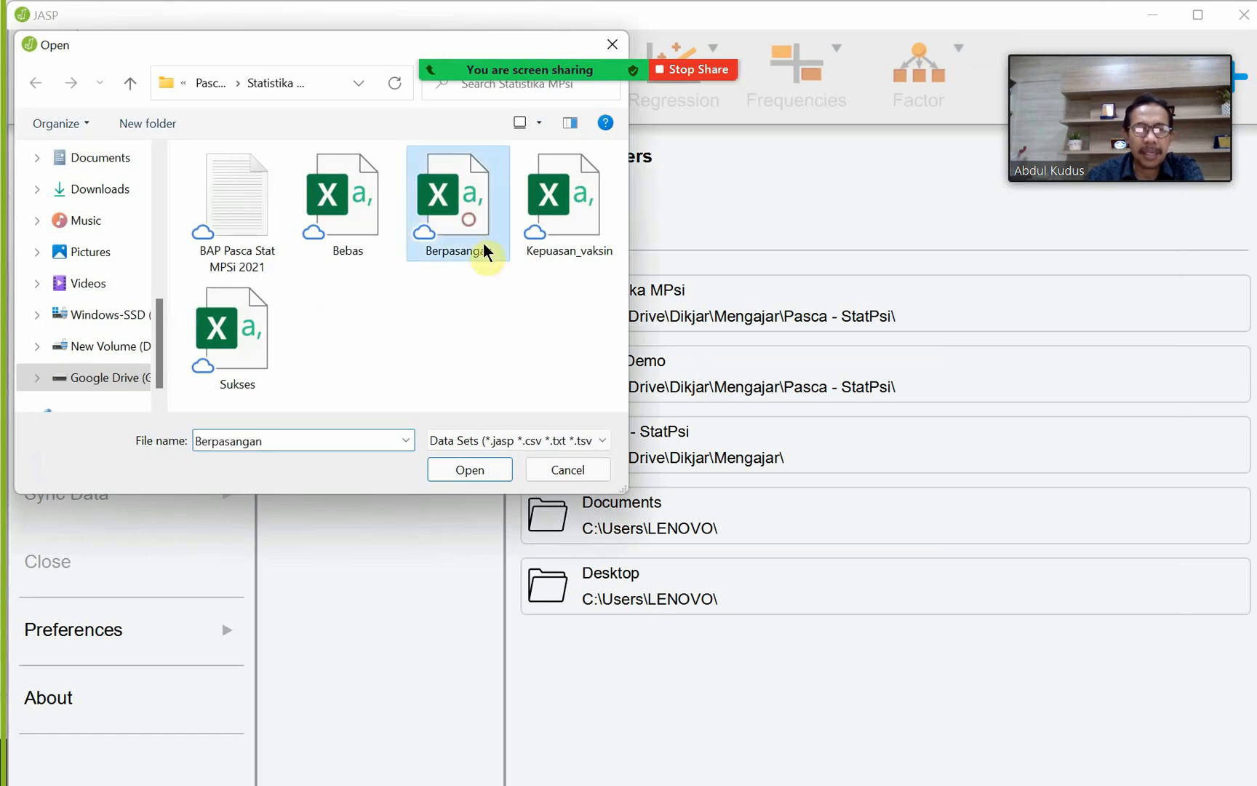
pyautogui.click(491, 468)
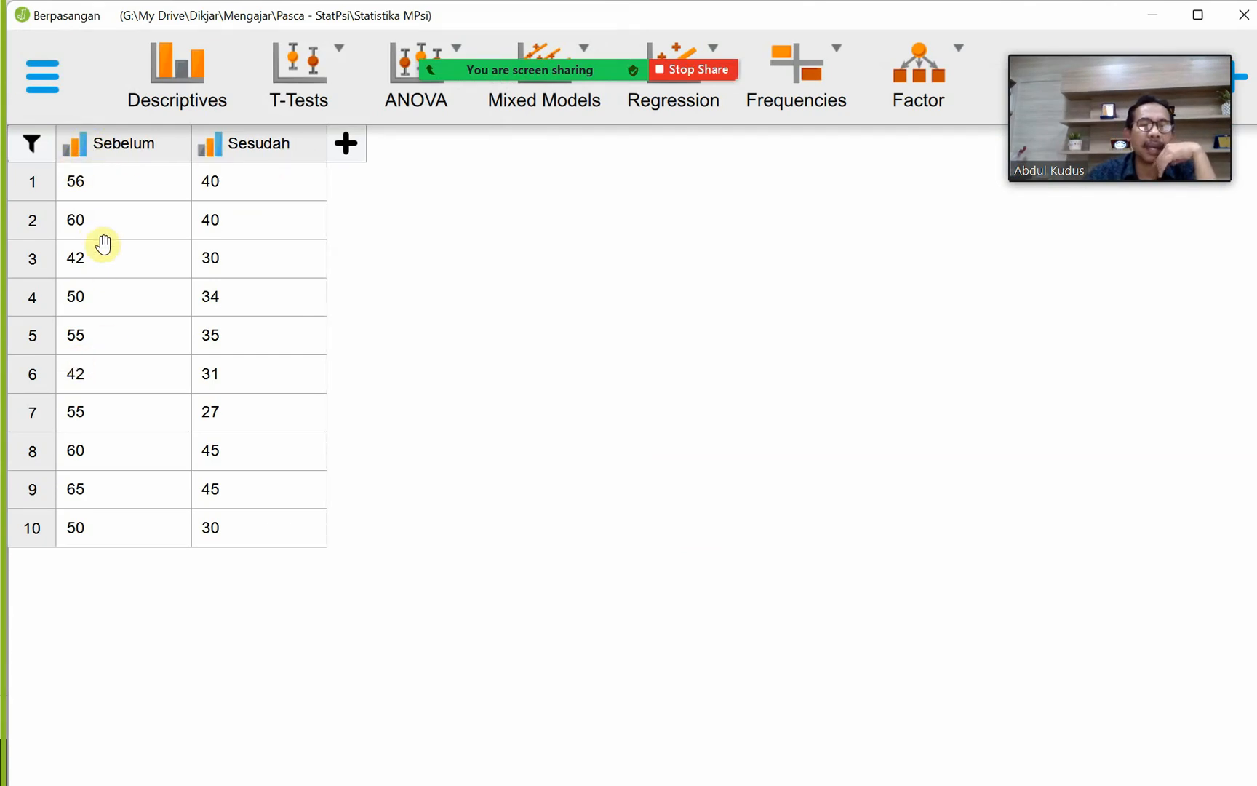
# - Change the column type of both Sebelum and Sesudah to scale
pyautogui.click(71, 150)
pyautogui.click(92, 175)
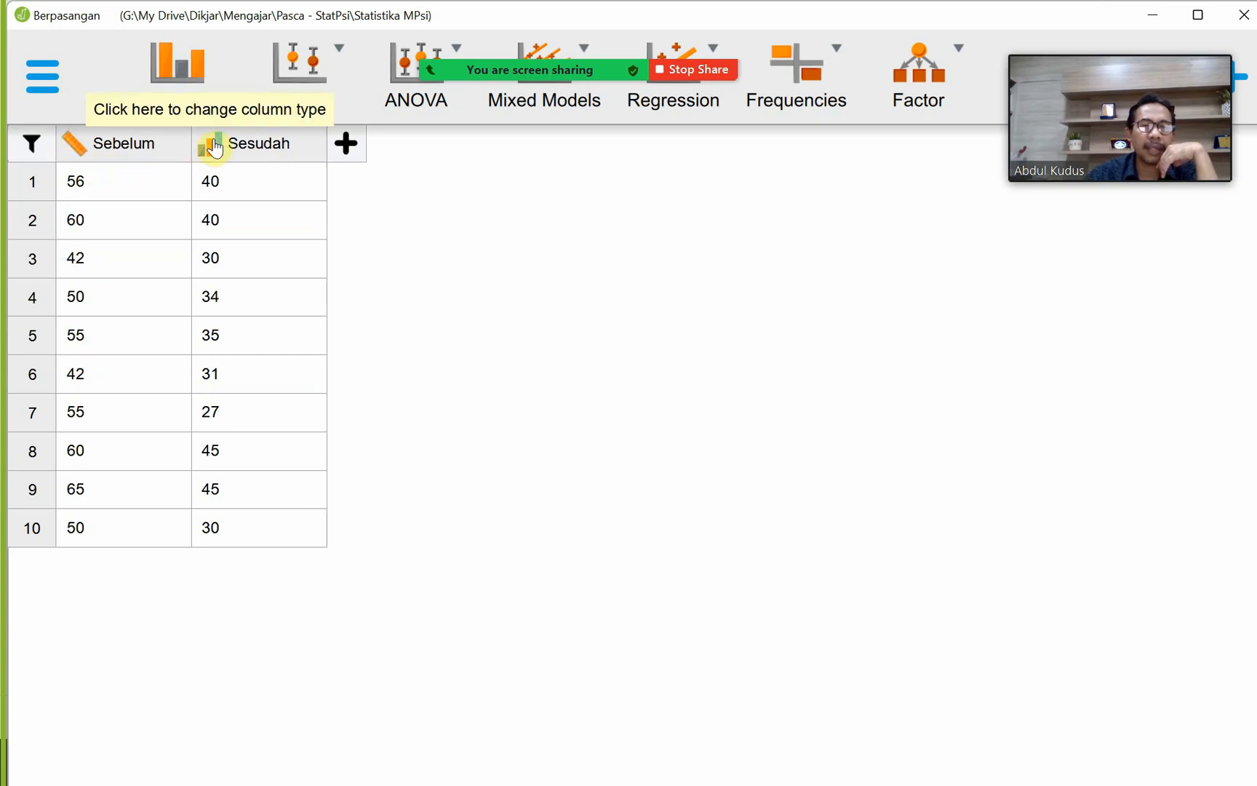
pyautogui.click(209, 154)
pyautogui.click(222, 181)
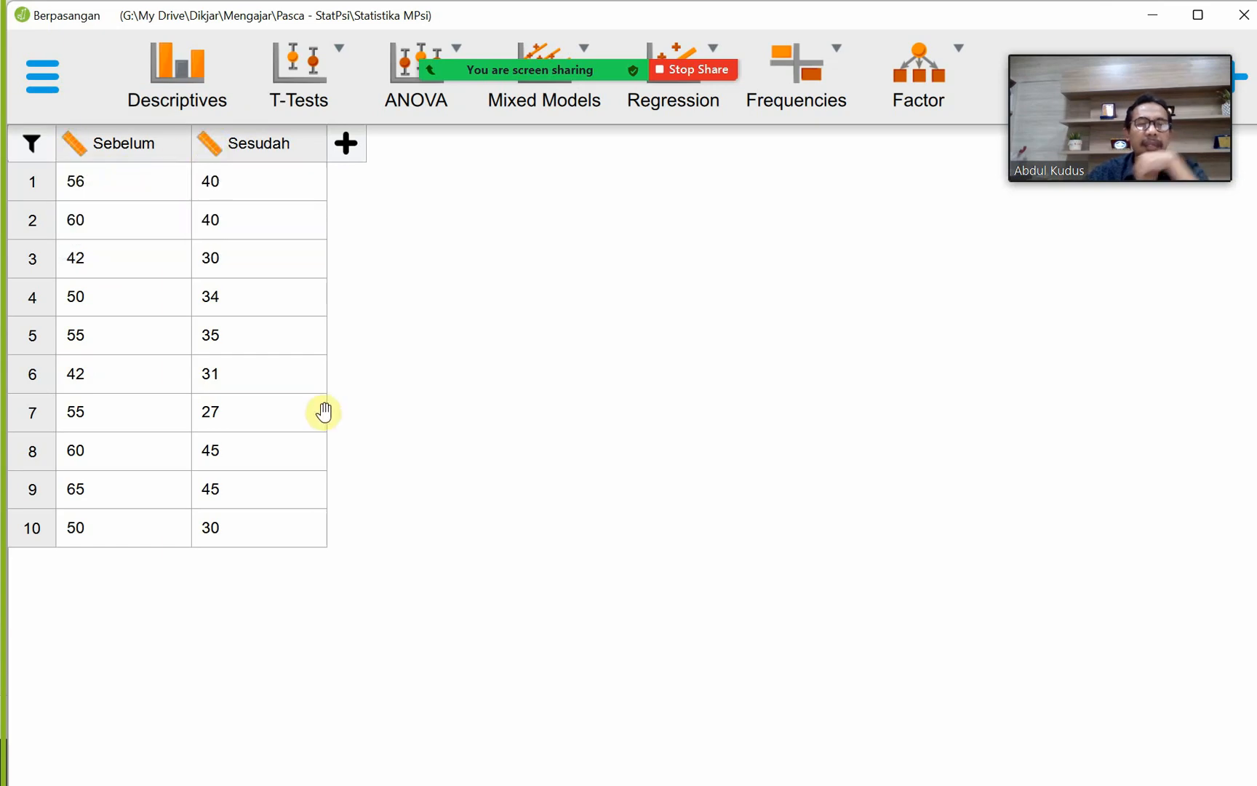
# - Run a classical Paired Samples T-Test with Sesudah and Sebelum as the variable pair, and expand the results to full width
pyautogui.click(329, 69)
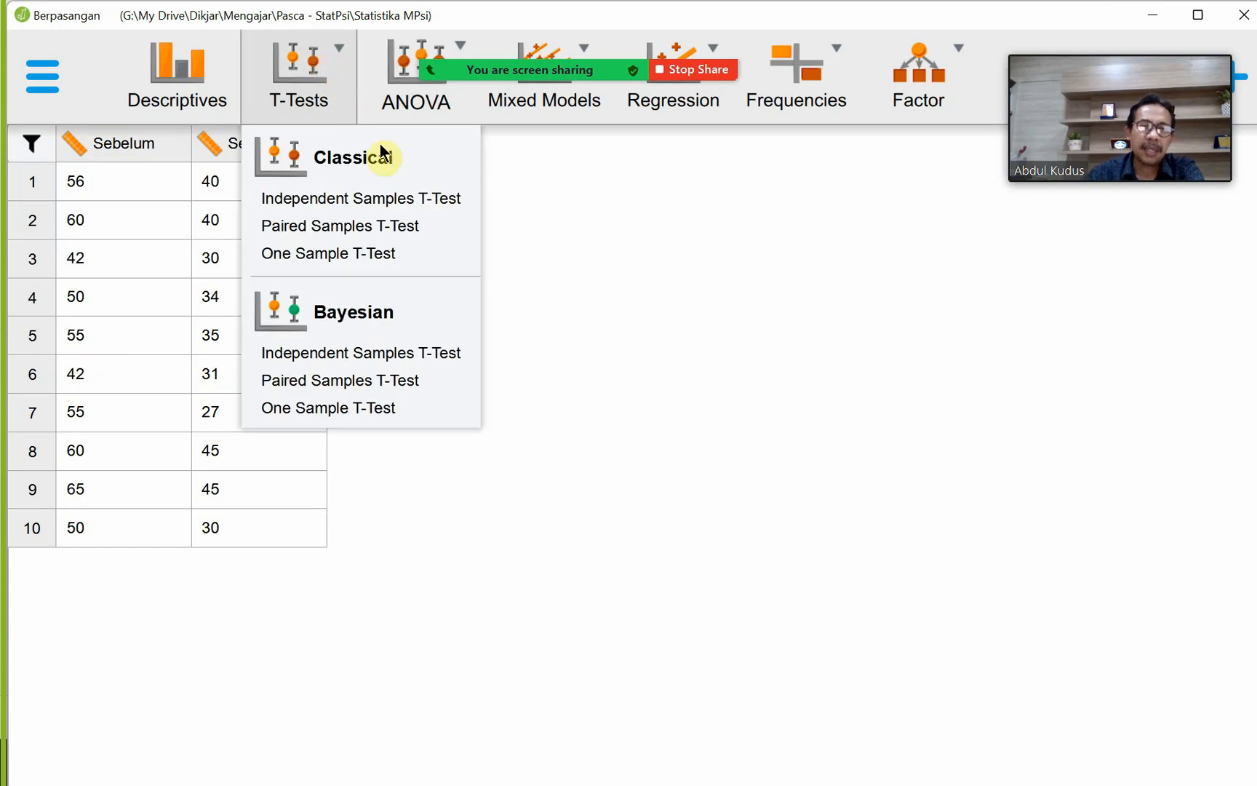
pyautogui.click(390, 227)
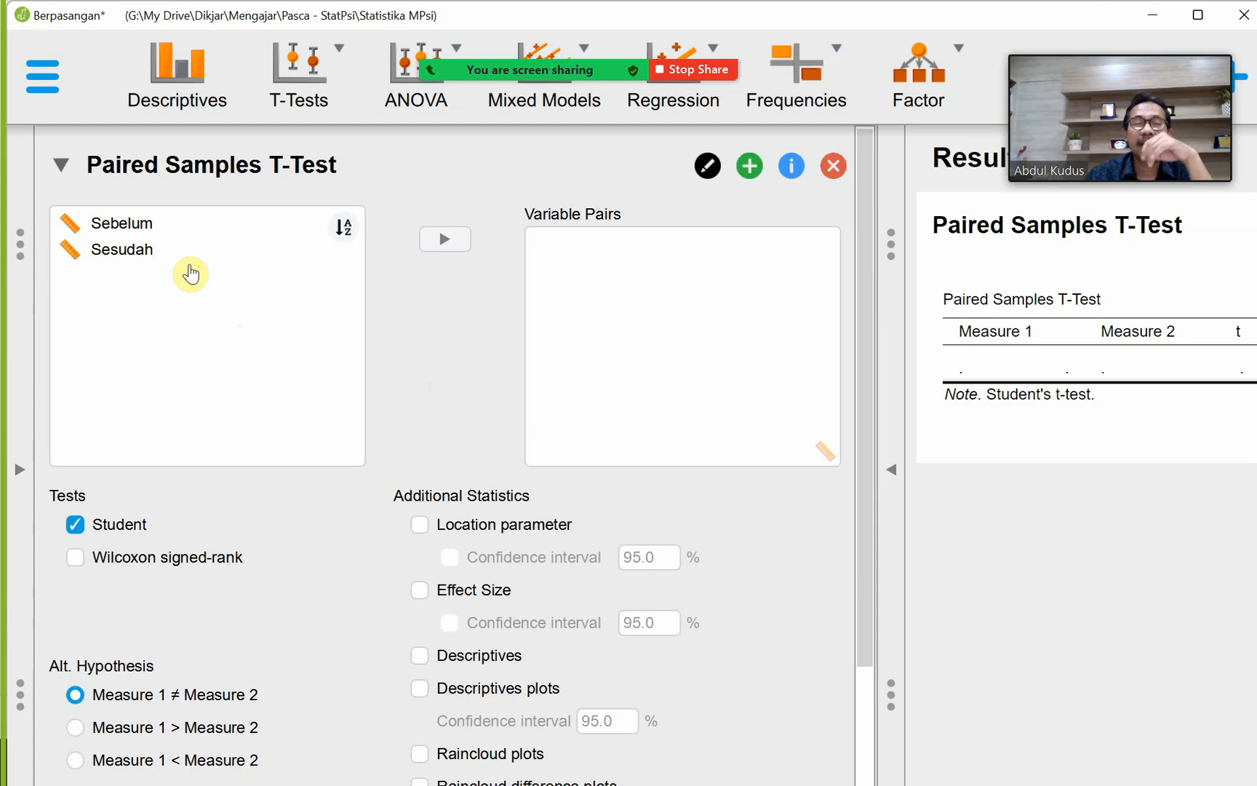
pyautogui.click(129, 254)
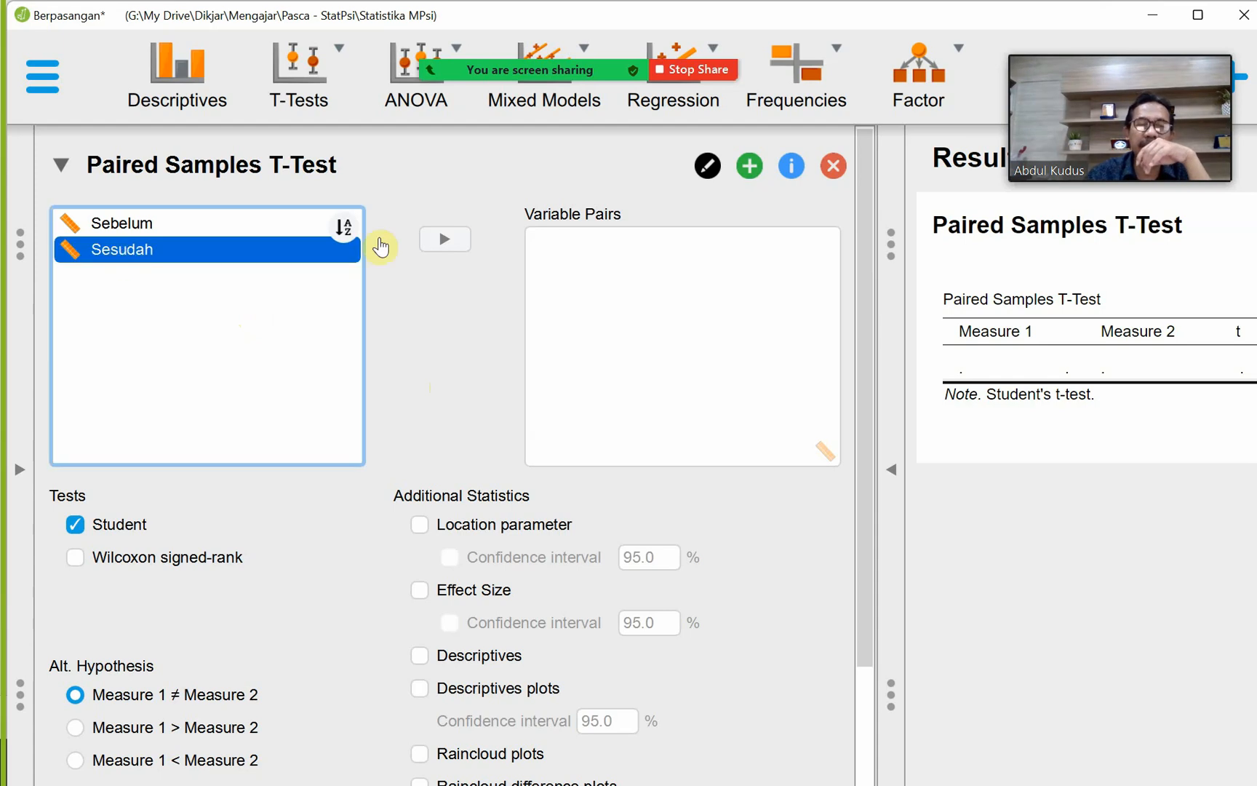
pyautogui.click(449, 243)
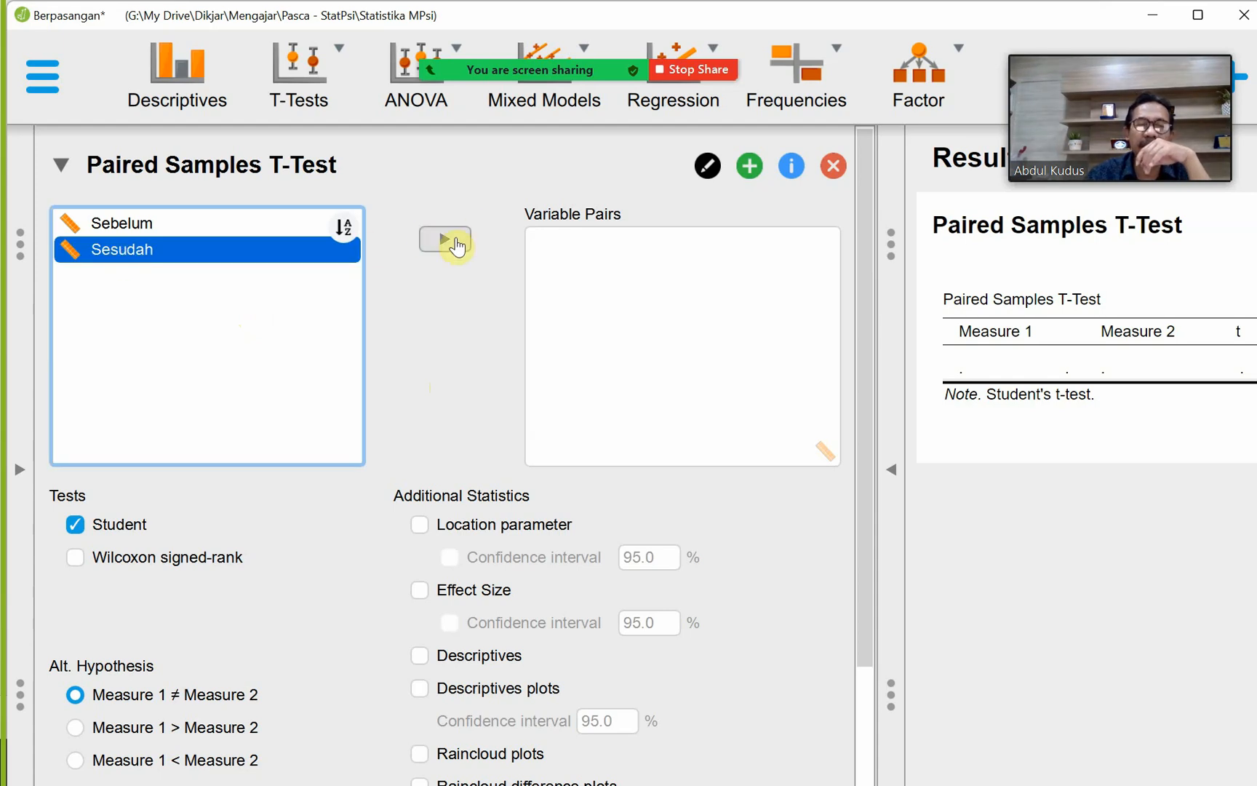
pyautogui.click(131, 226)
pyautogui.click(448, 240)
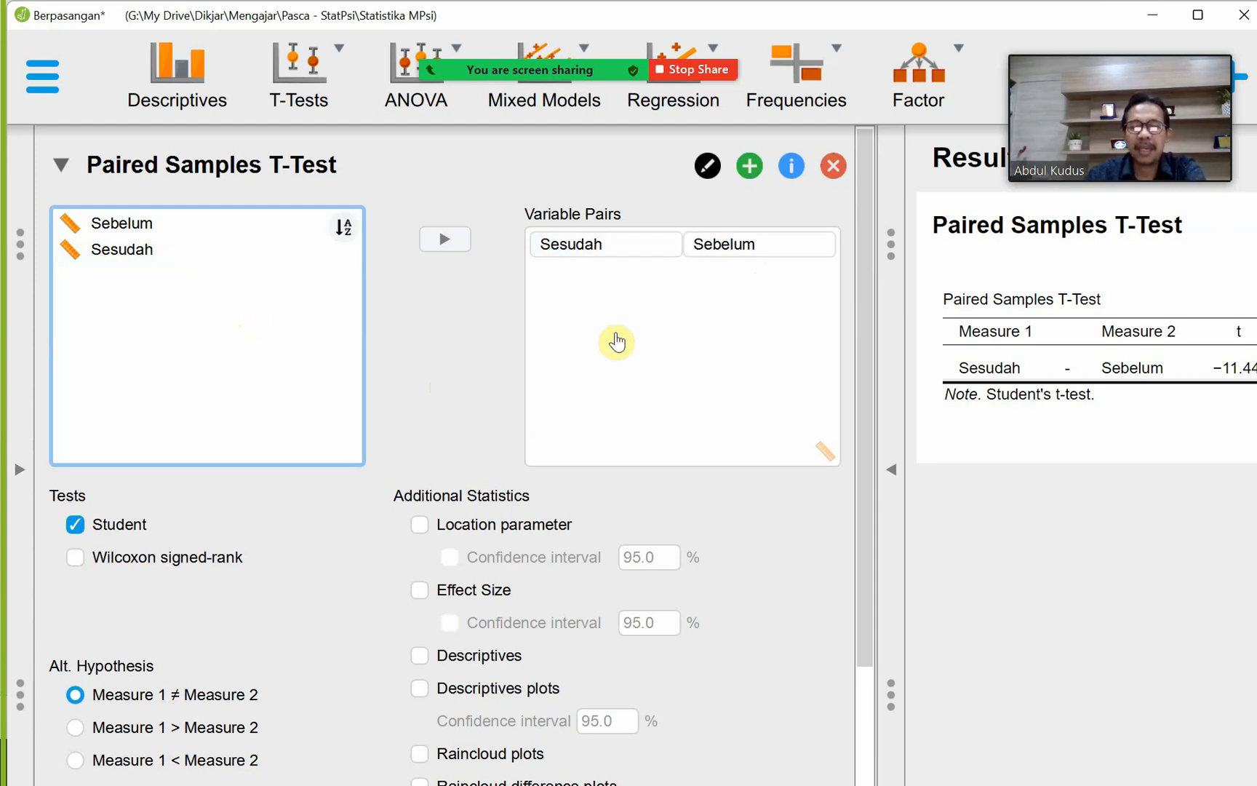
pyautogui.click(894, 474)
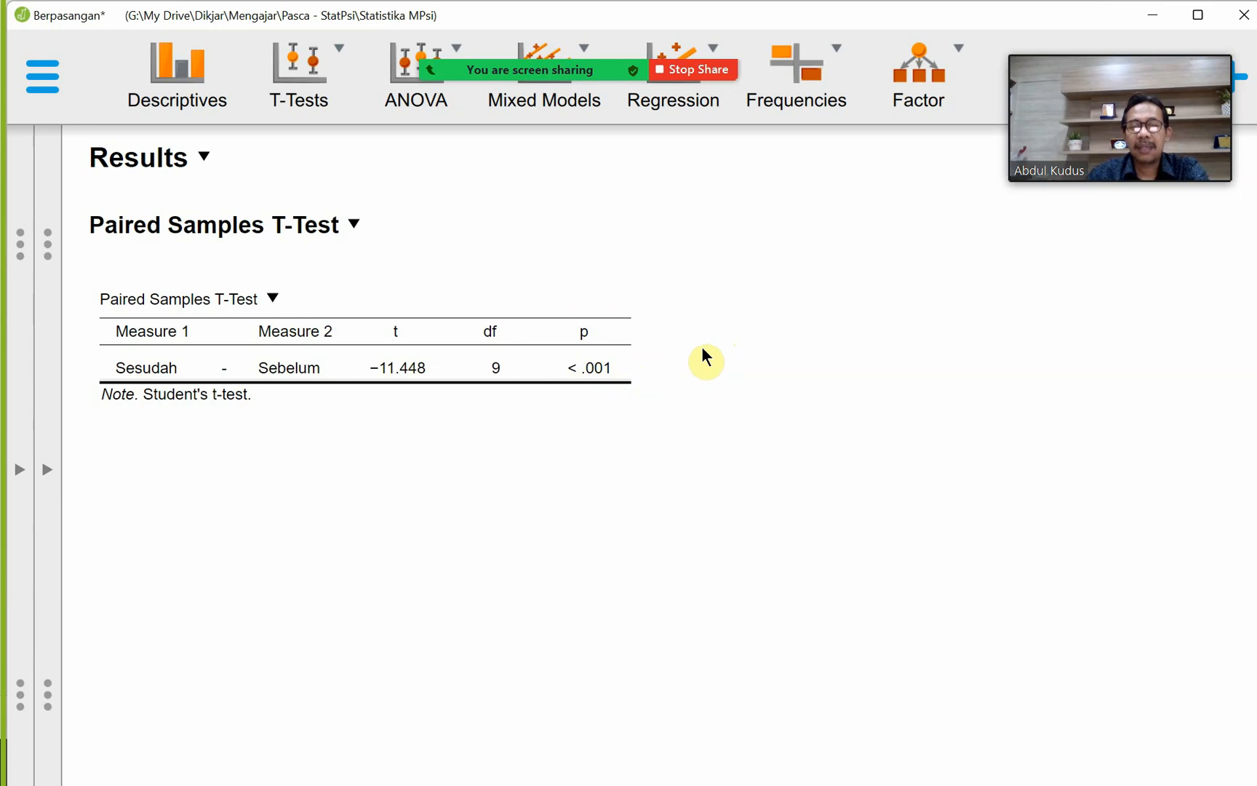
# - Set the paired test's alternative hypothesis to Measure 1 < Measure 2 and show the full-width results
pyautogui.click(47, 469)
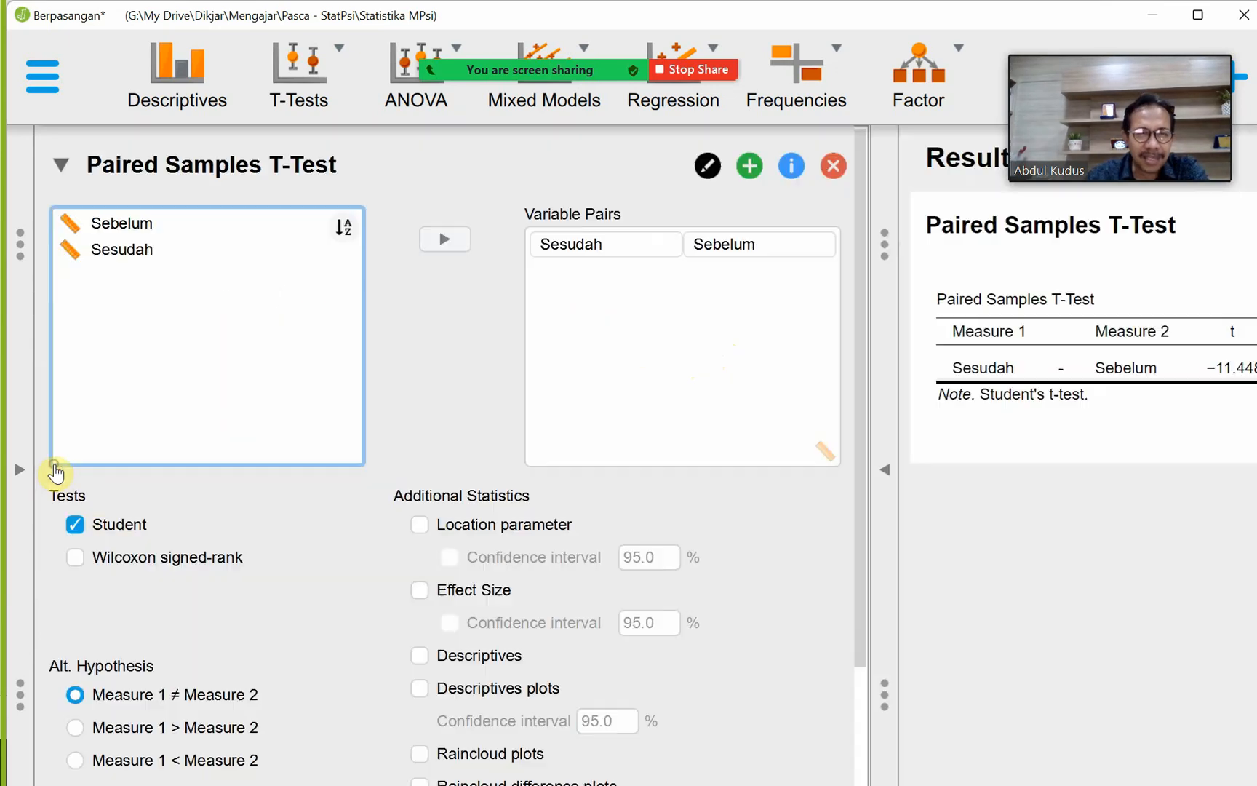
pyautogui.scroll(-3, 326, 589)
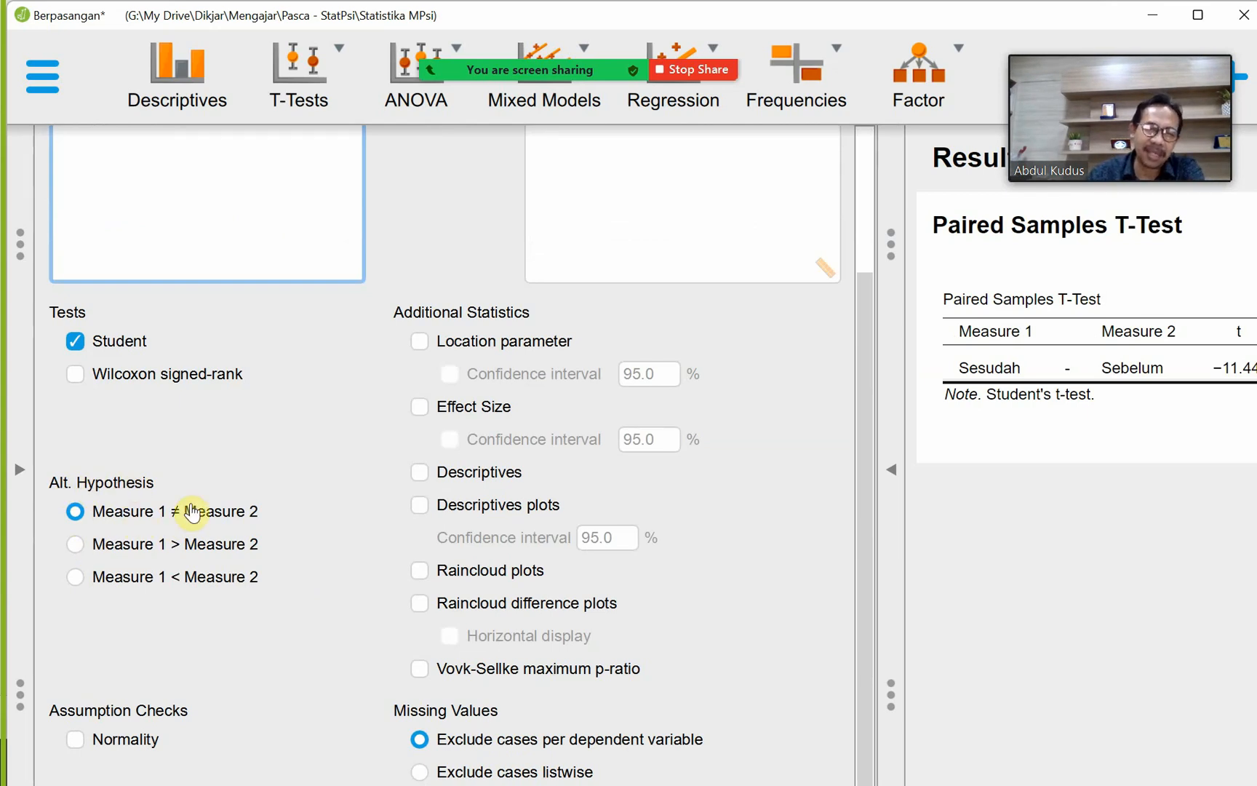
pyautogui.scroll(3, 281, 491)
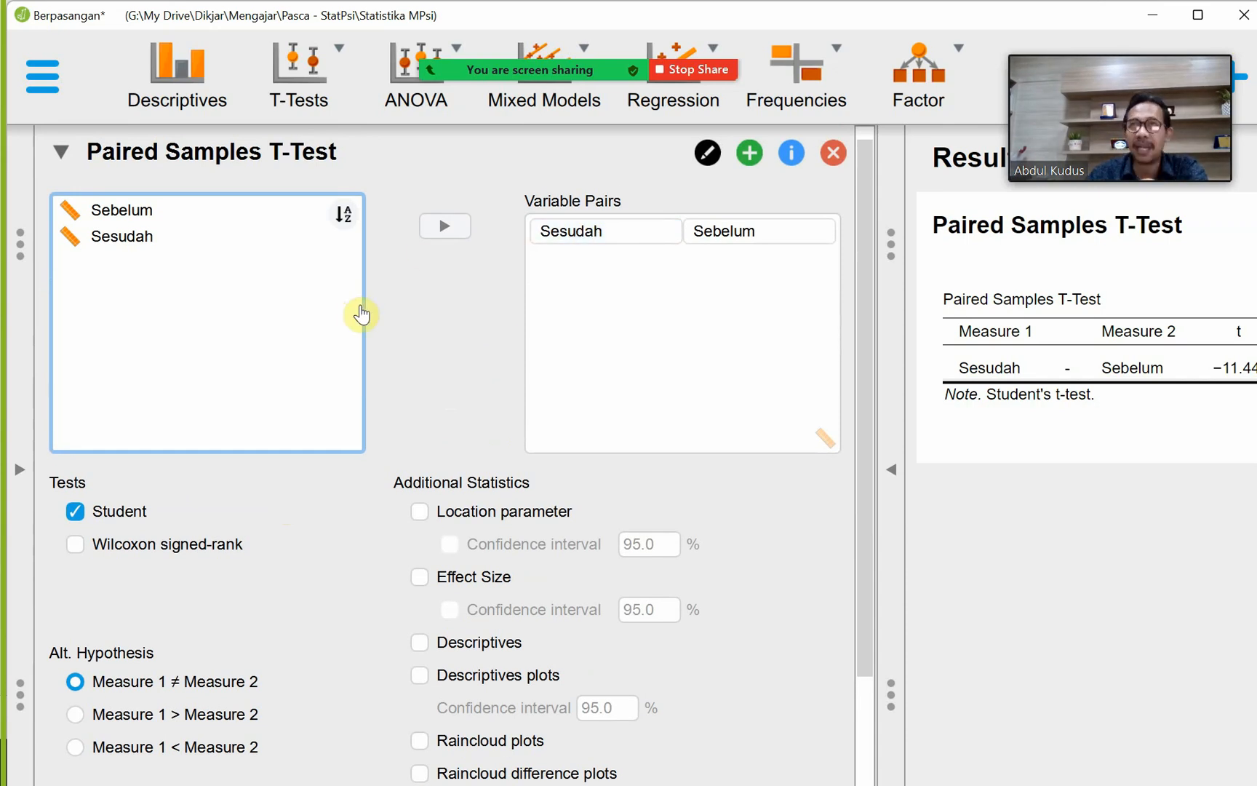
pyautogui.scroll(-3, 357, 400)
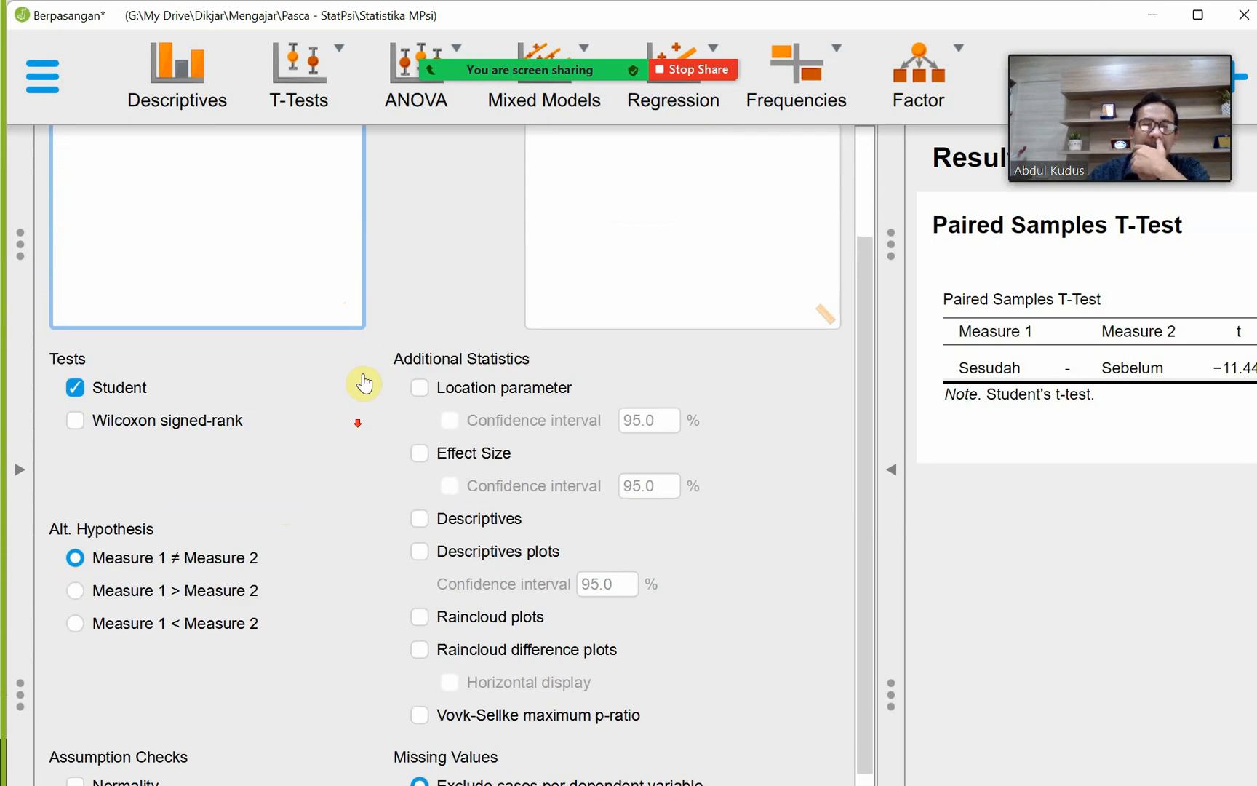
pyautogui.scroll(3, 524, 204)
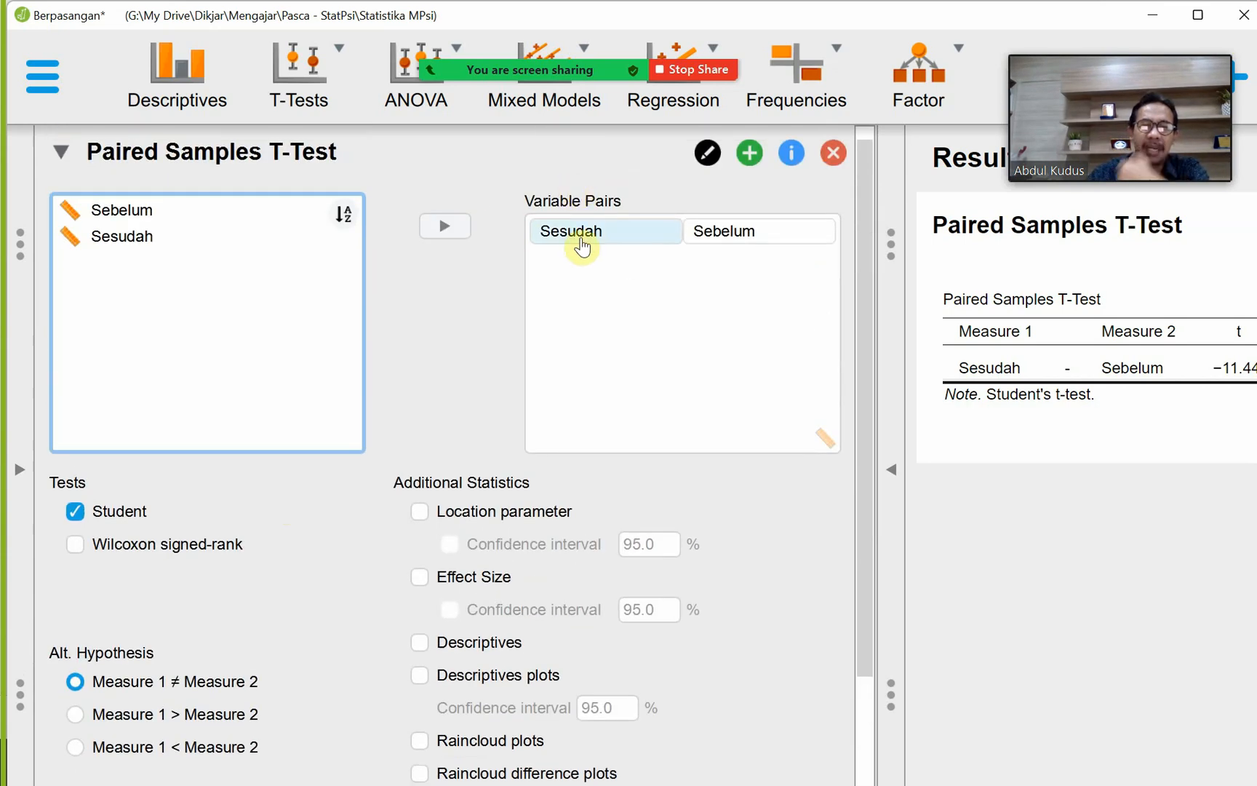
pyautogui.scroll(-2, 426, 358)
pyautogui.scroll(-2, 425, 359)
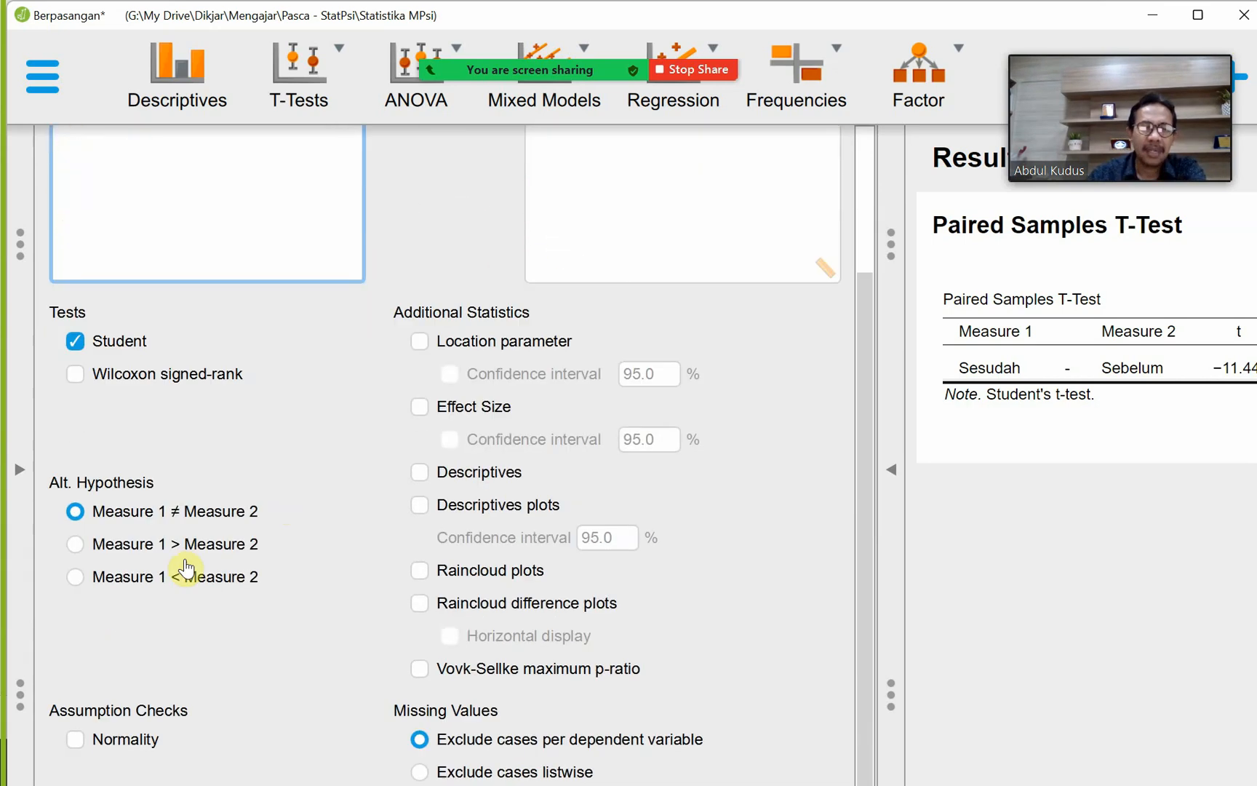
pyautogui.click(75, 582)
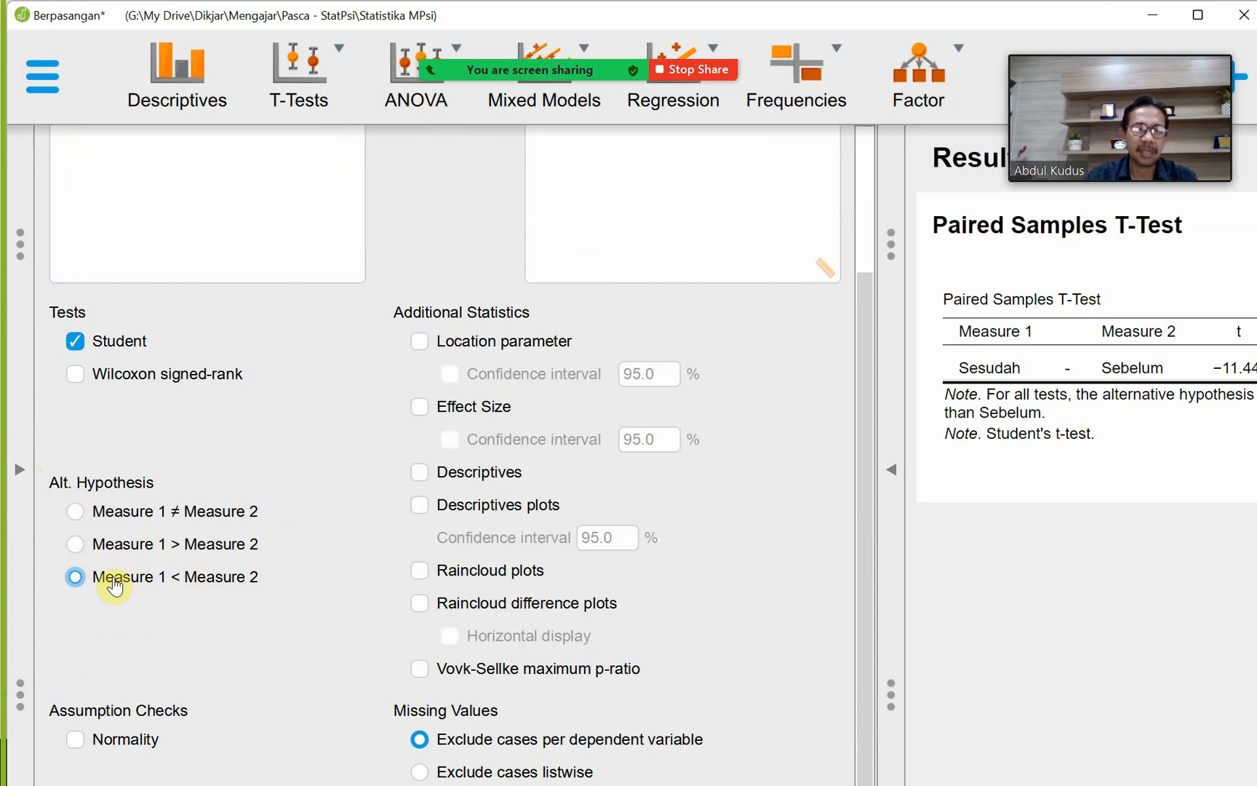
pyautogui.click(890, 471)
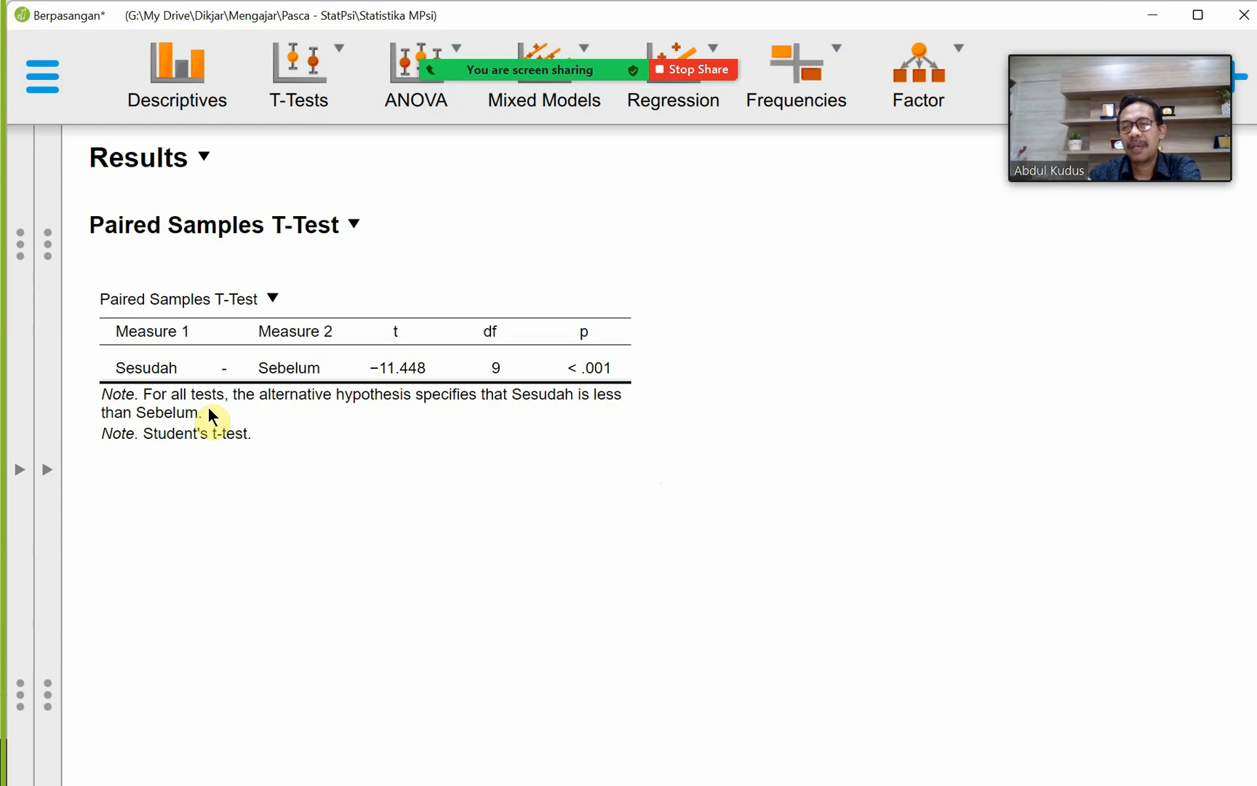
# - Add descriptives plots to the paired t-test and display the Sesudah - Sebelum plot in the full-width results
pyautogui.click(45, 469)
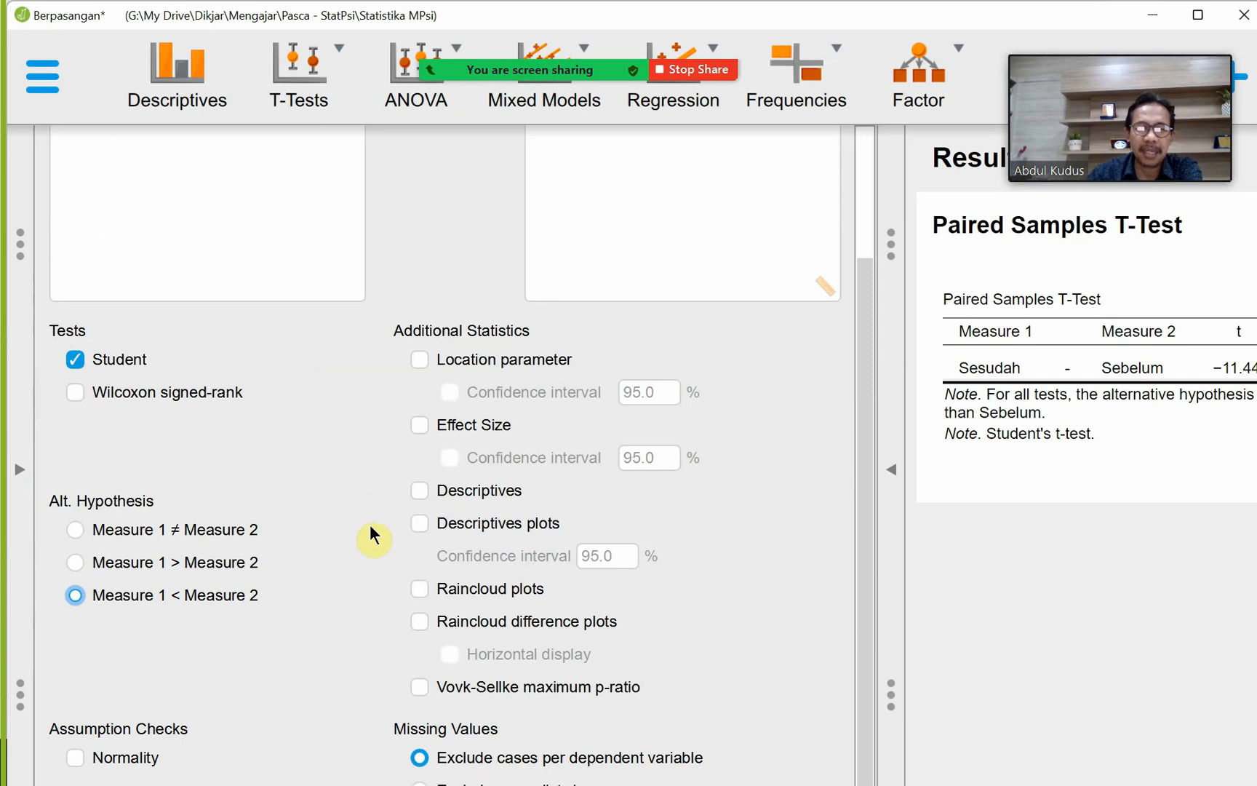
pyautogui.click(419, 528)
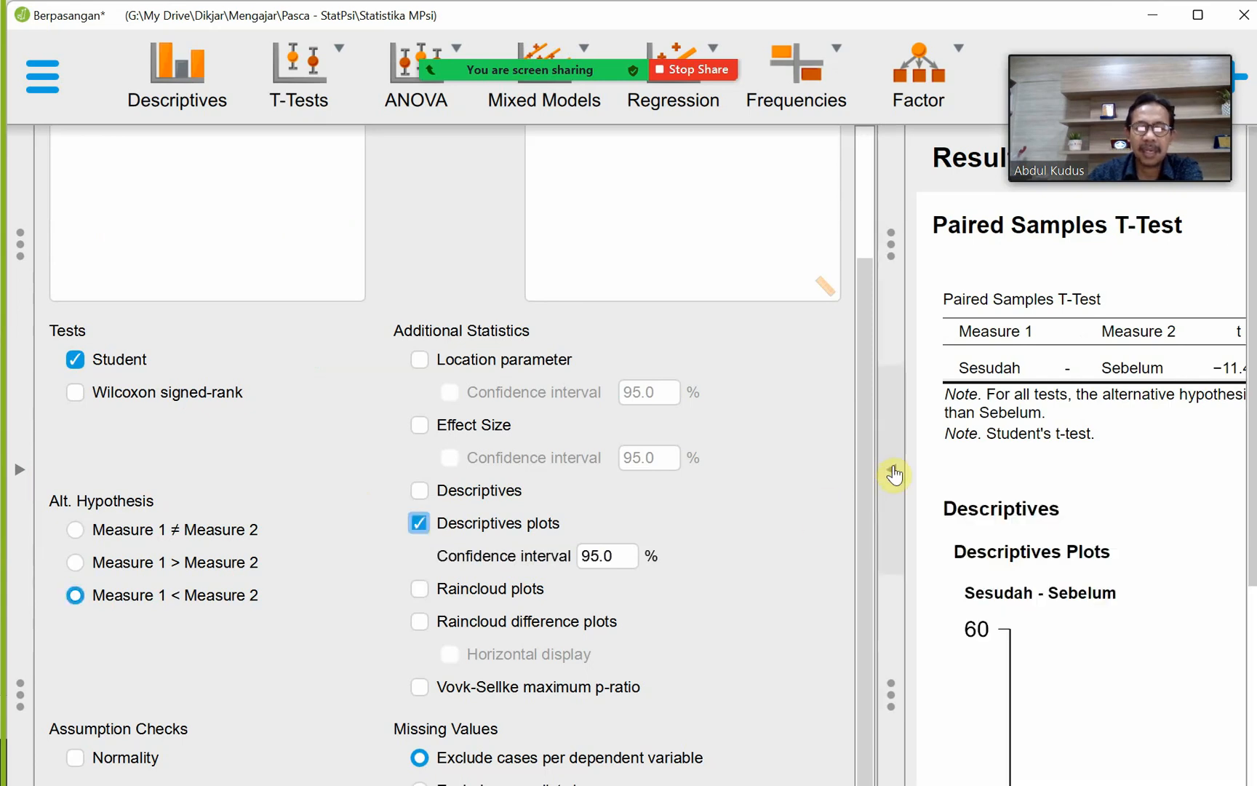
pyautogui.click(894, 475)
pyautogui.scroll(-3, 842, 502)
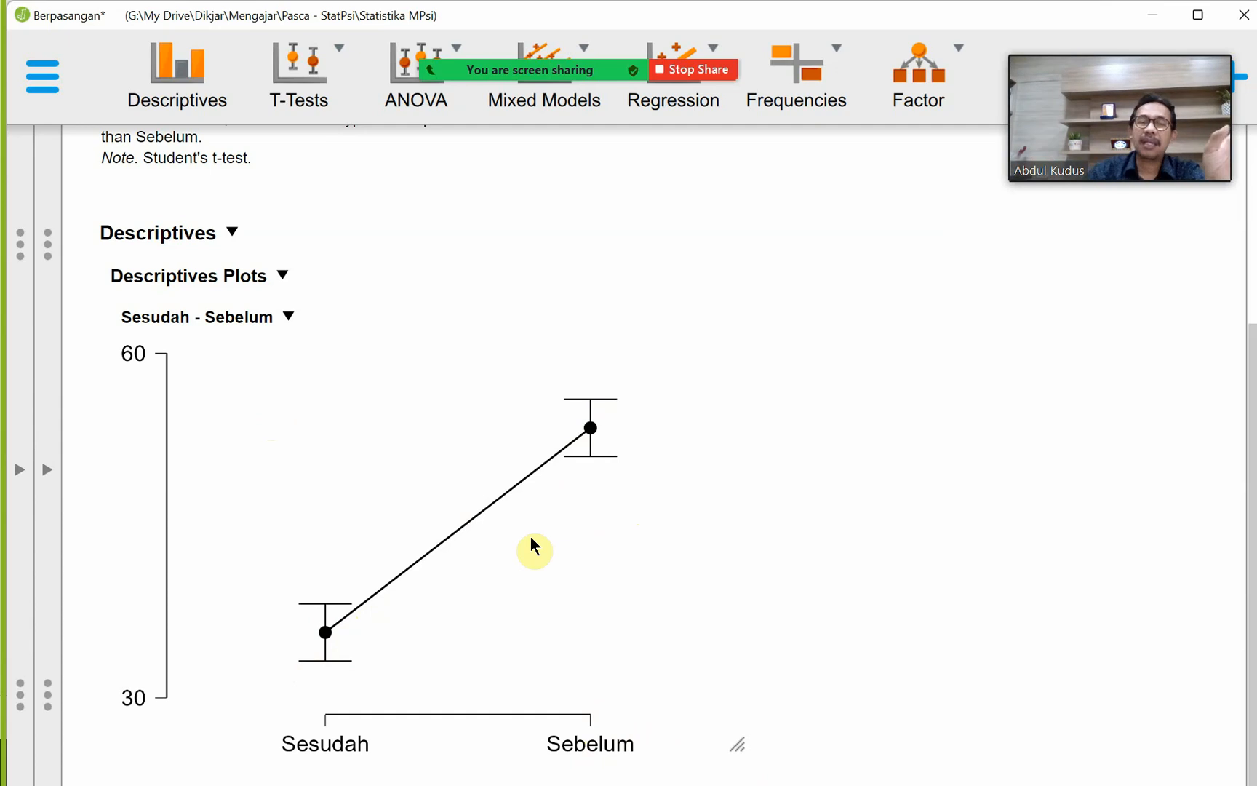
# - Return briefly to the analysis options, then examine the Sesudah - Sebelum means and intervals in the full-width plot again
pyautogui.click(47, 471)
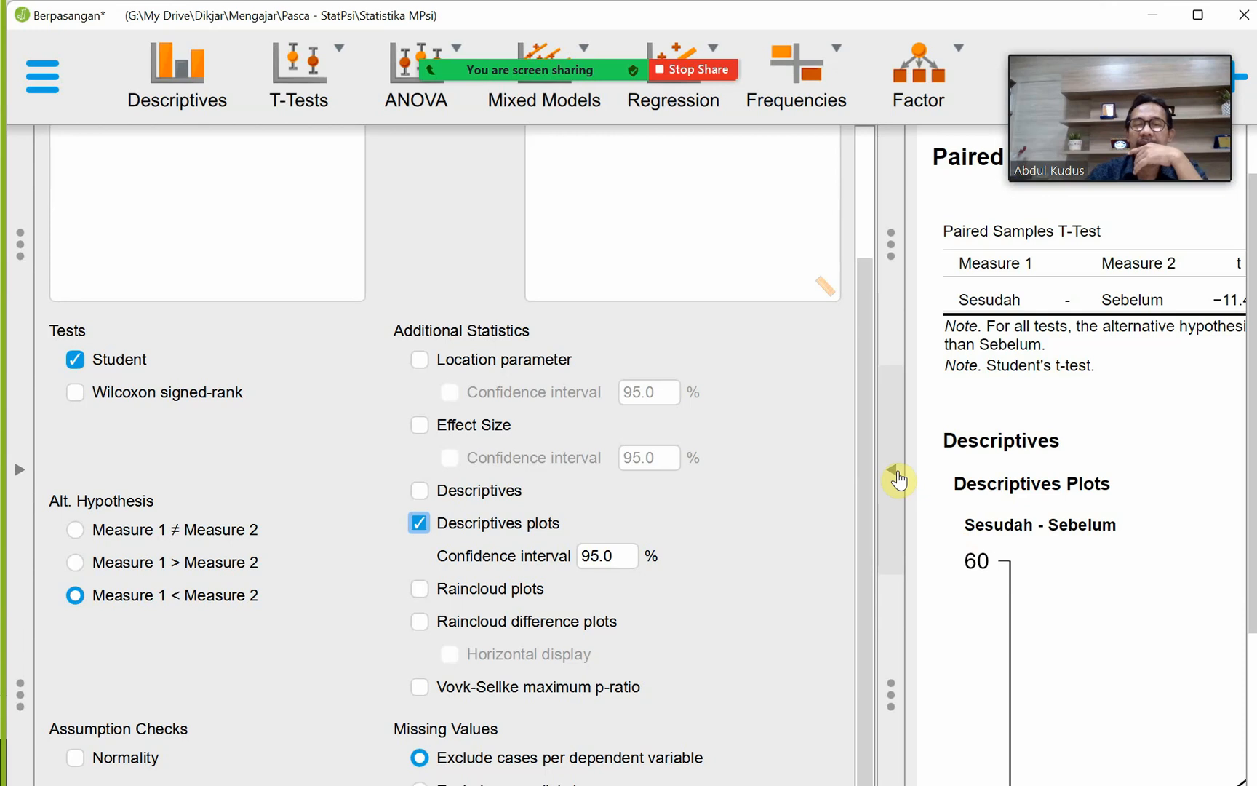
pyautogui.click(873, 475)
pyautogui.scroll(-2, 630, 547)
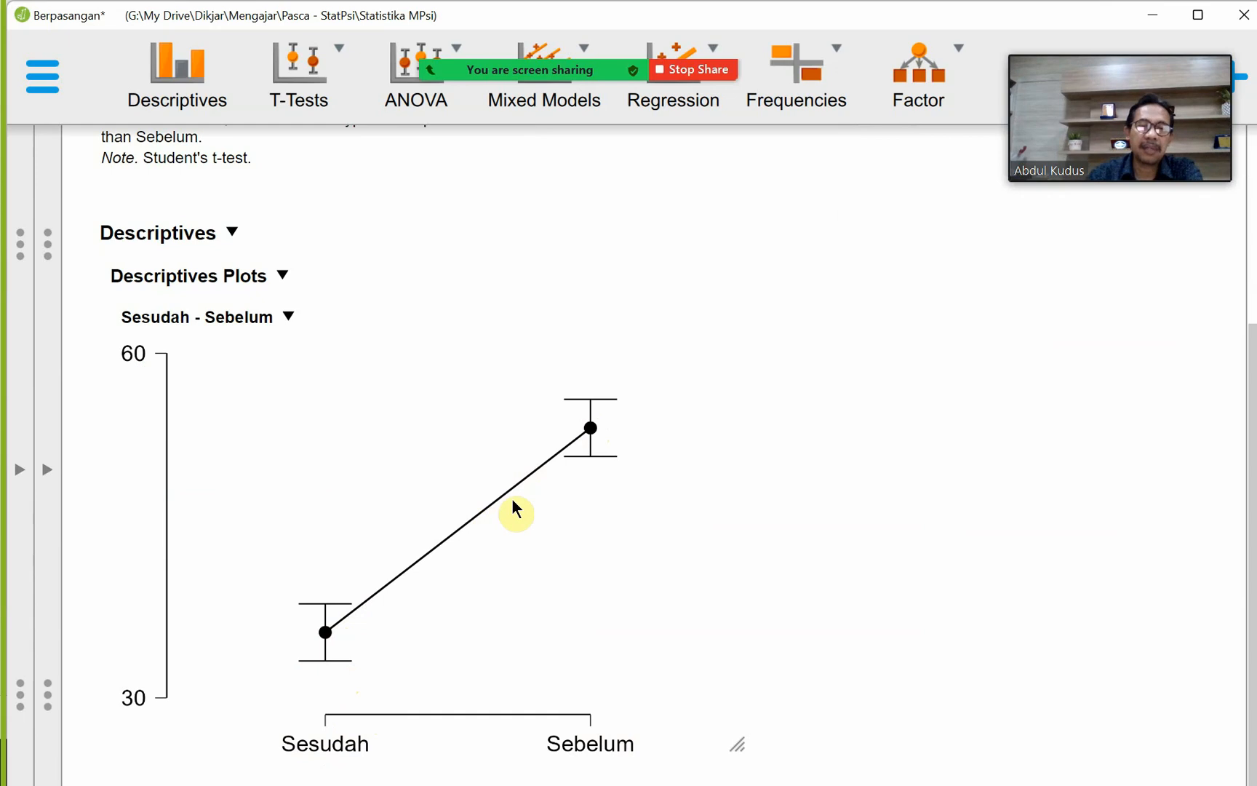
pyautogui.scroll(2, 468, 515)
pyautogui.scroll(-2, 469, 515)
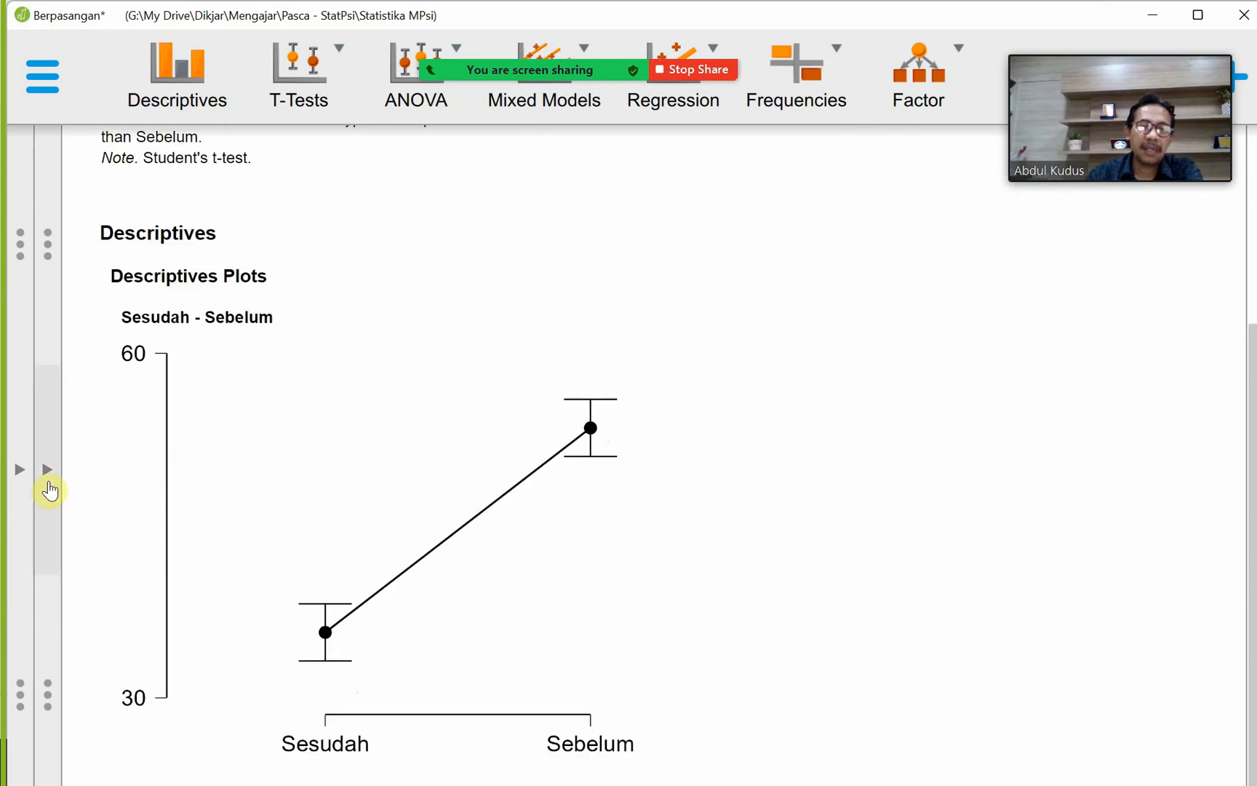
# - Add the Normality assumption check to the paired samples t-test and view the Shapiro-Wilk table in the full-width results
pyautogui.click(46, 471)
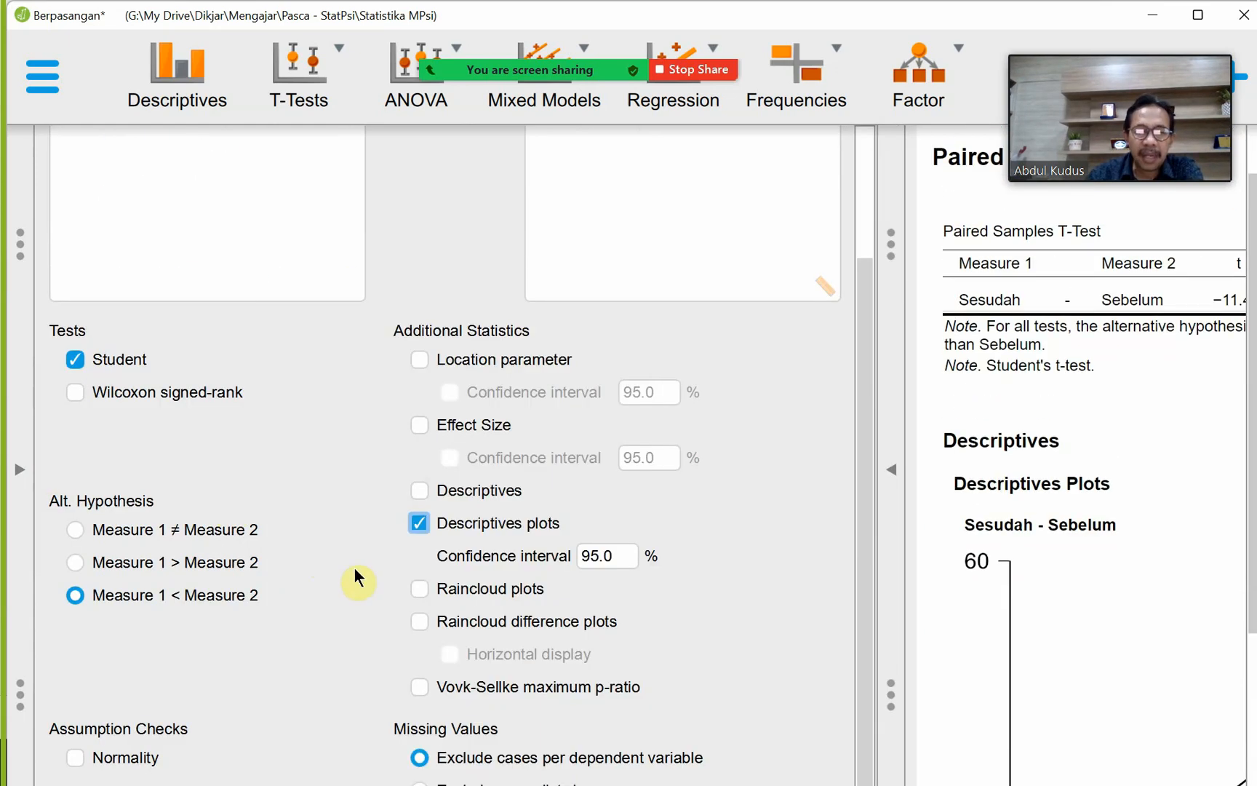
pyautogui.scroll(-1, 355, 570)
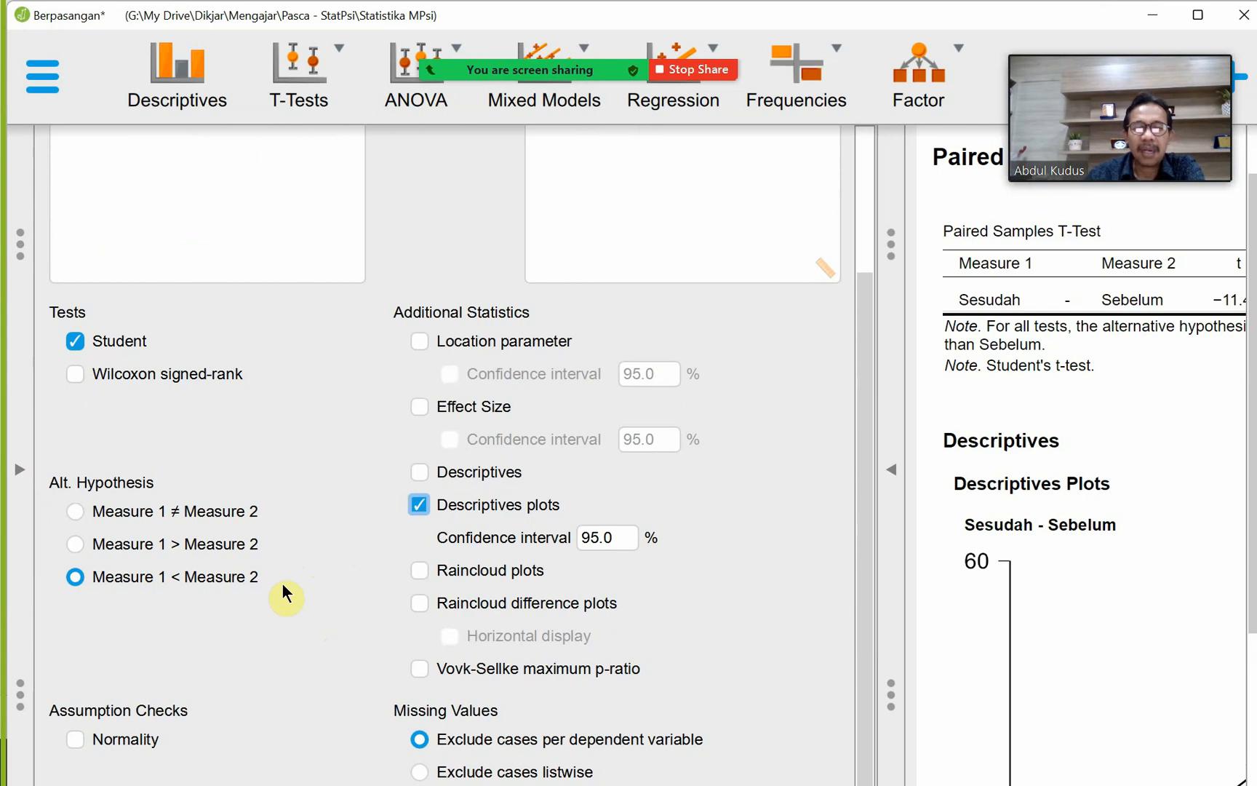
pyautogui.click(76, 743)
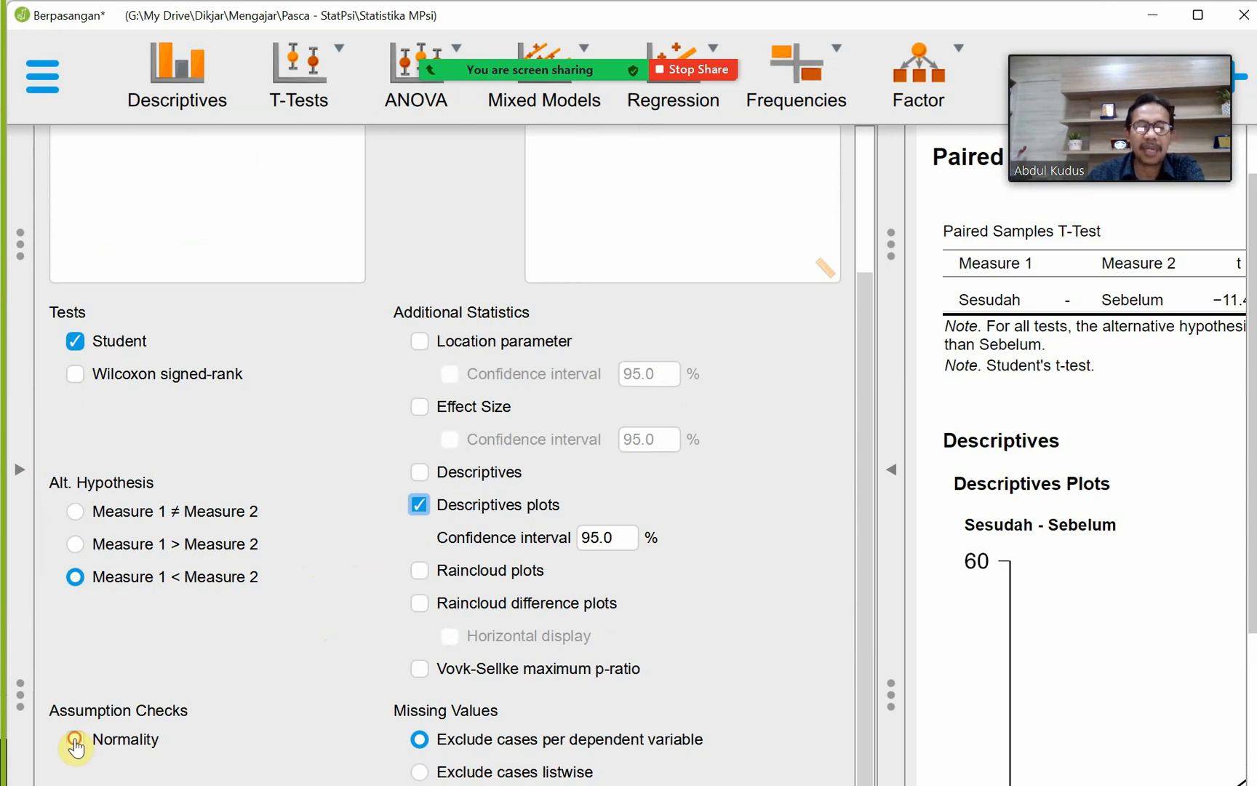
pyautogui.click(889, 470)
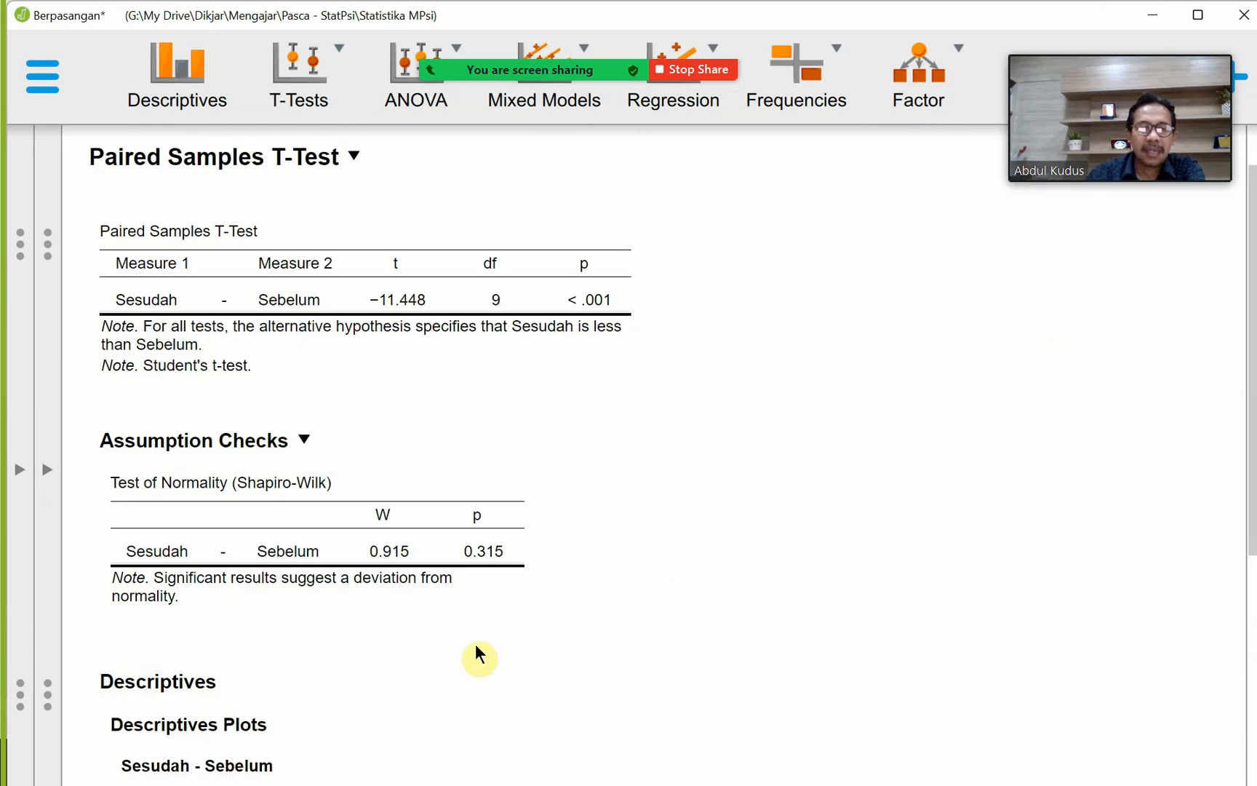
pyautogui.scroll(-1, 475, 644)
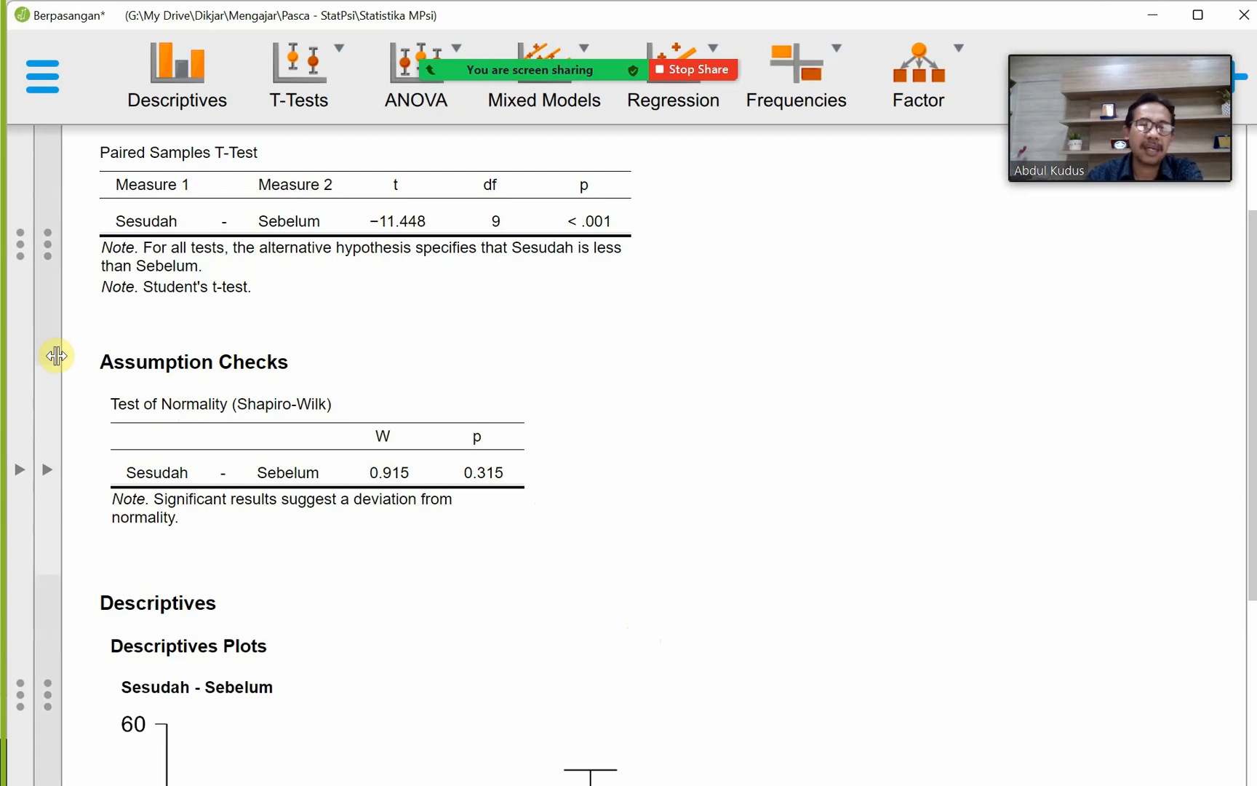
# - Review the paired t-test's variable pair and option settings, then examine the t-test and normality tables in the full-width results
pyautogui.click(47, 468)
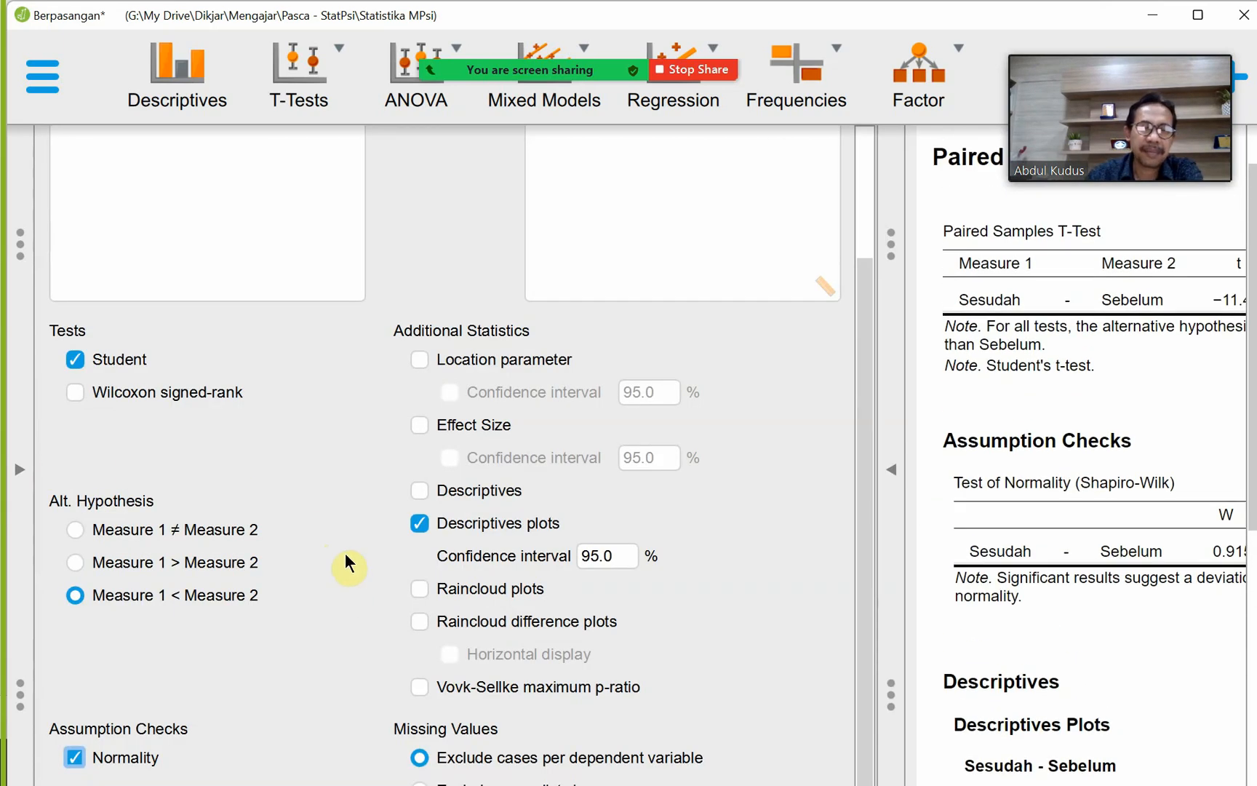
pyautogui.scroll(3, 347, 547)
pyautogui.scroll(-3, 347, 539)
pyautogui.scroll(-1, 347, 545)
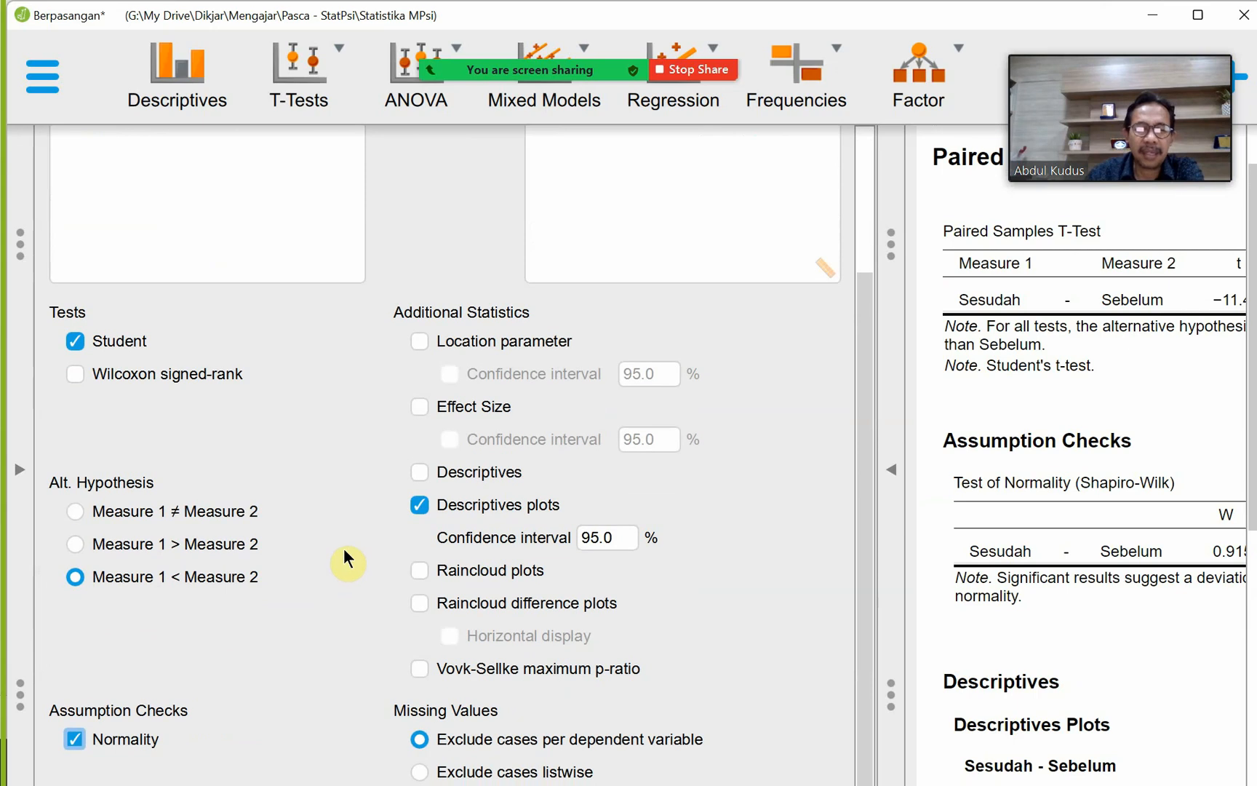
pyautogui.scroll(3, 342, 684)
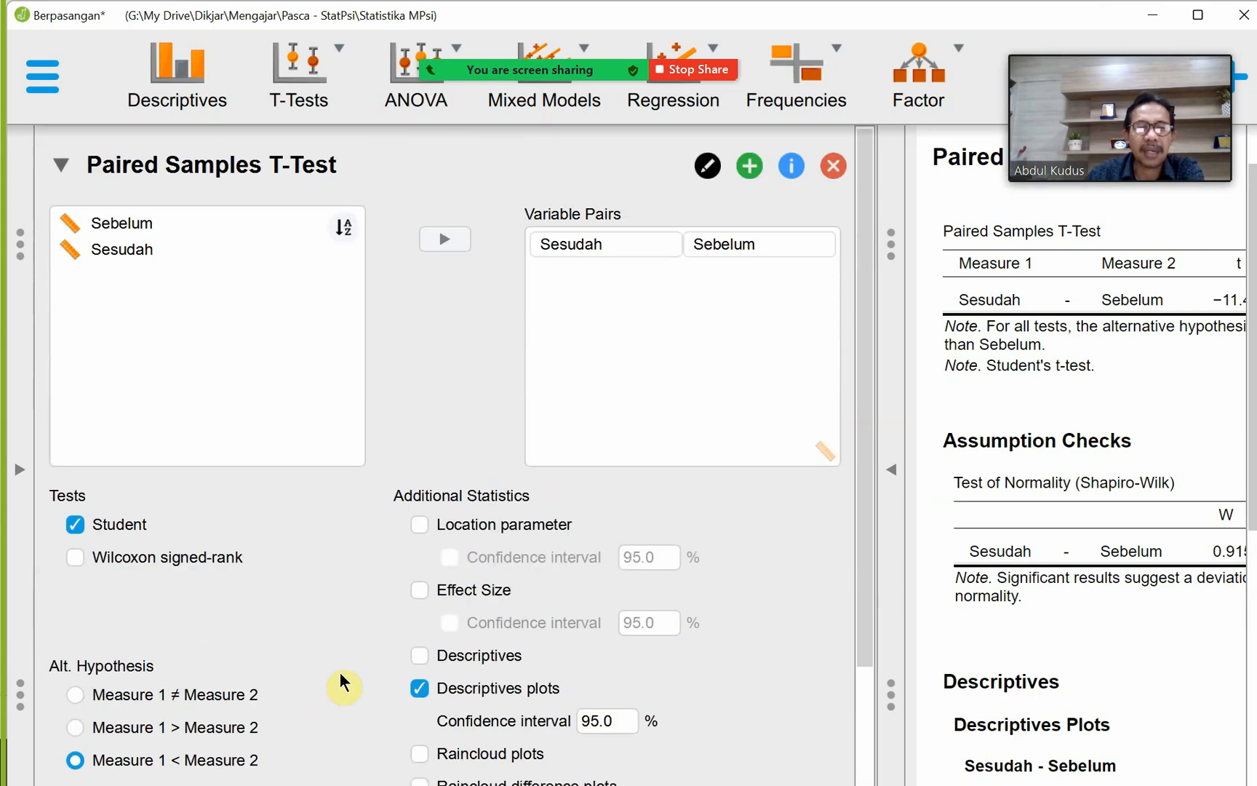
pyautogui.scroll(-3, 348, 604)
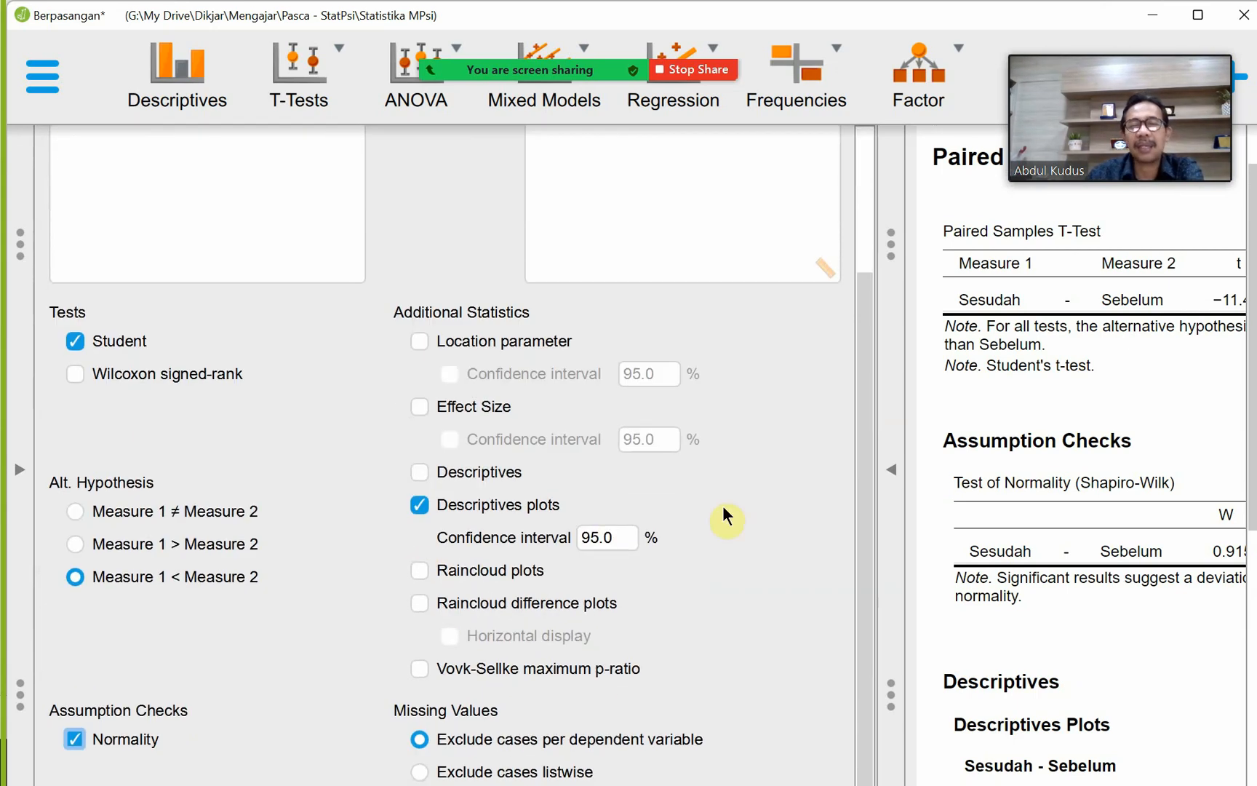
pyautogui.click(894, 471)
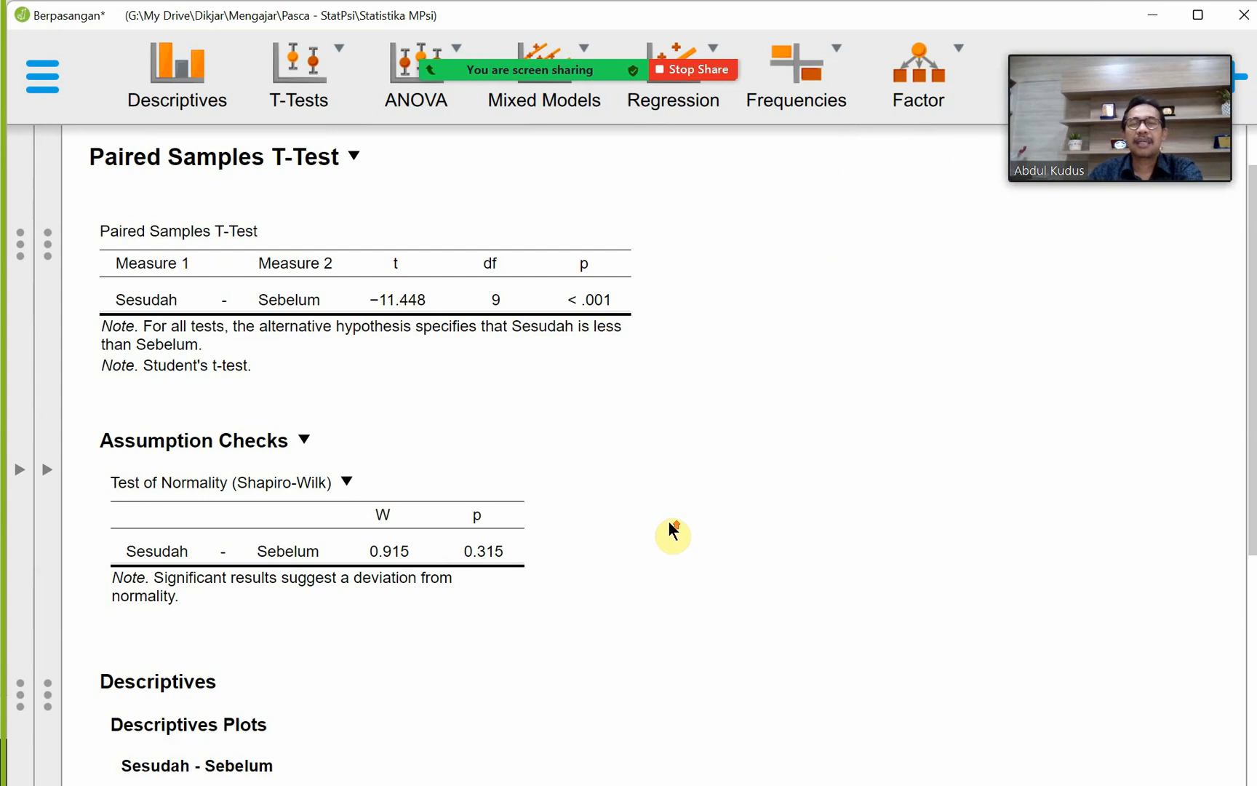
pyautogui.scroll(2, 668, 521)
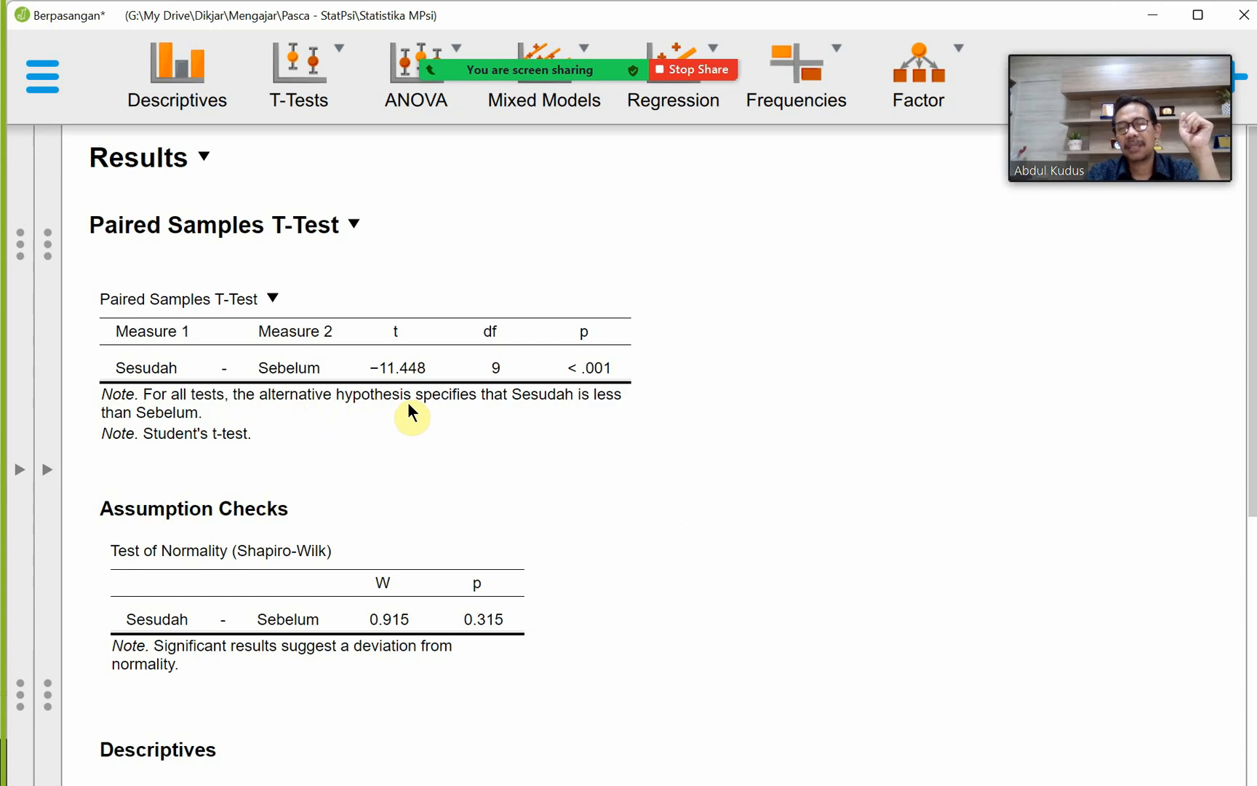
# - Recheck the alternative hypothesis and the Sesudah - Sebelum pair order against the t-test table and its notes
pyautogui.click(48, 471)
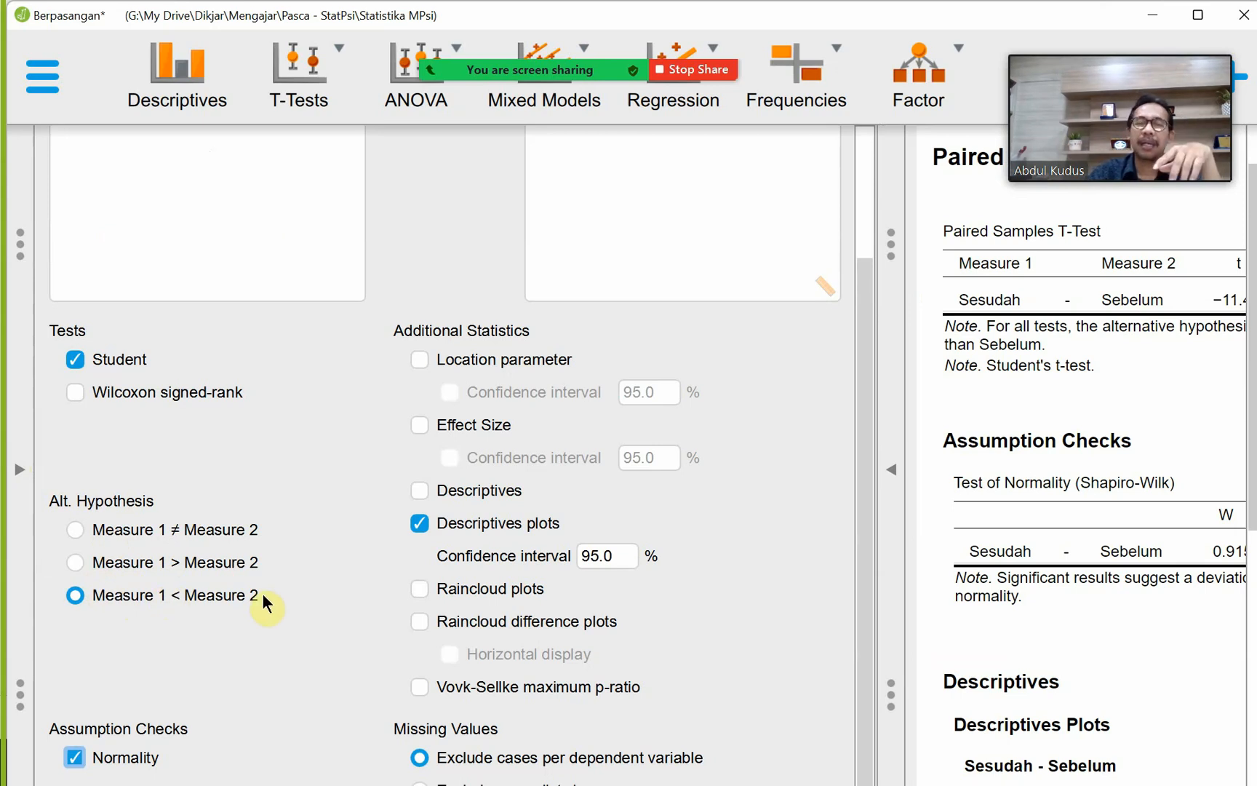
pyautogui.scroll(3, 263, 597)
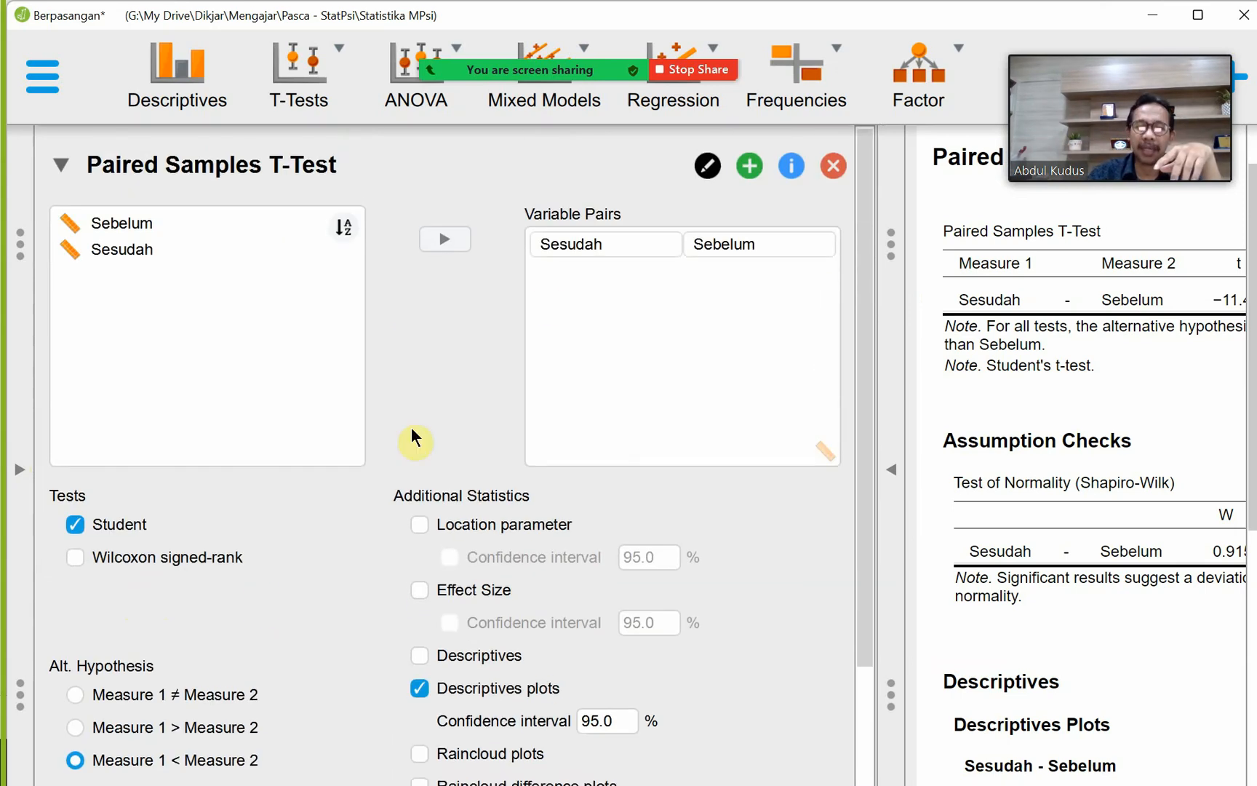
pyautogui.click(893, 470)
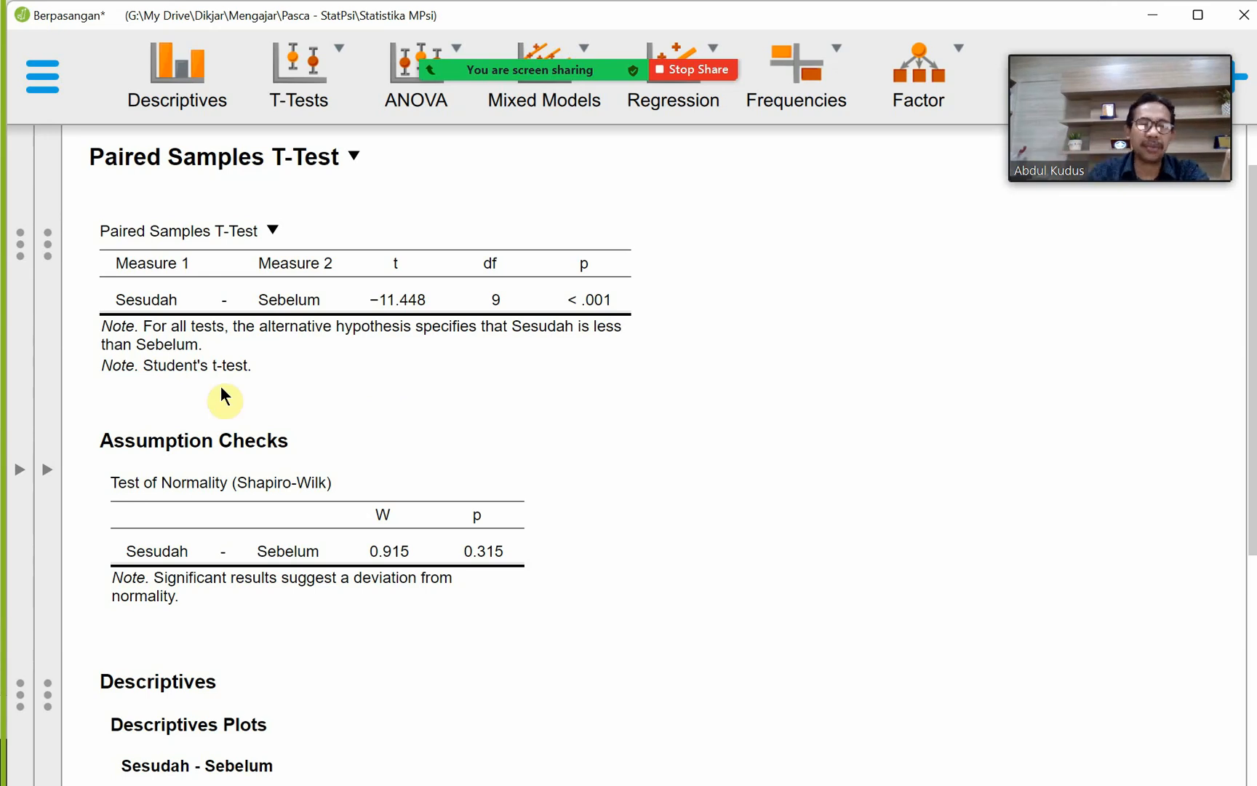
pyautogui.click(48, 470)
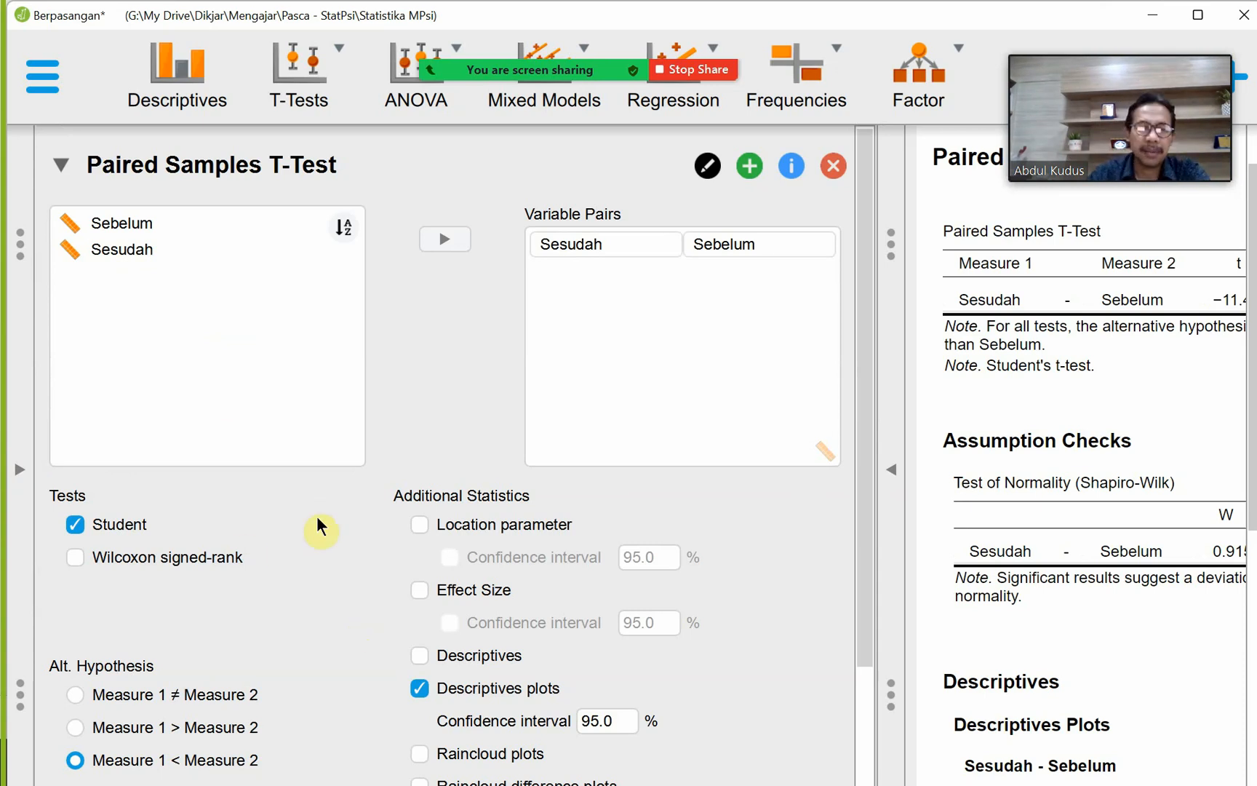
pyautogui.scroll(-3, 316, 516)
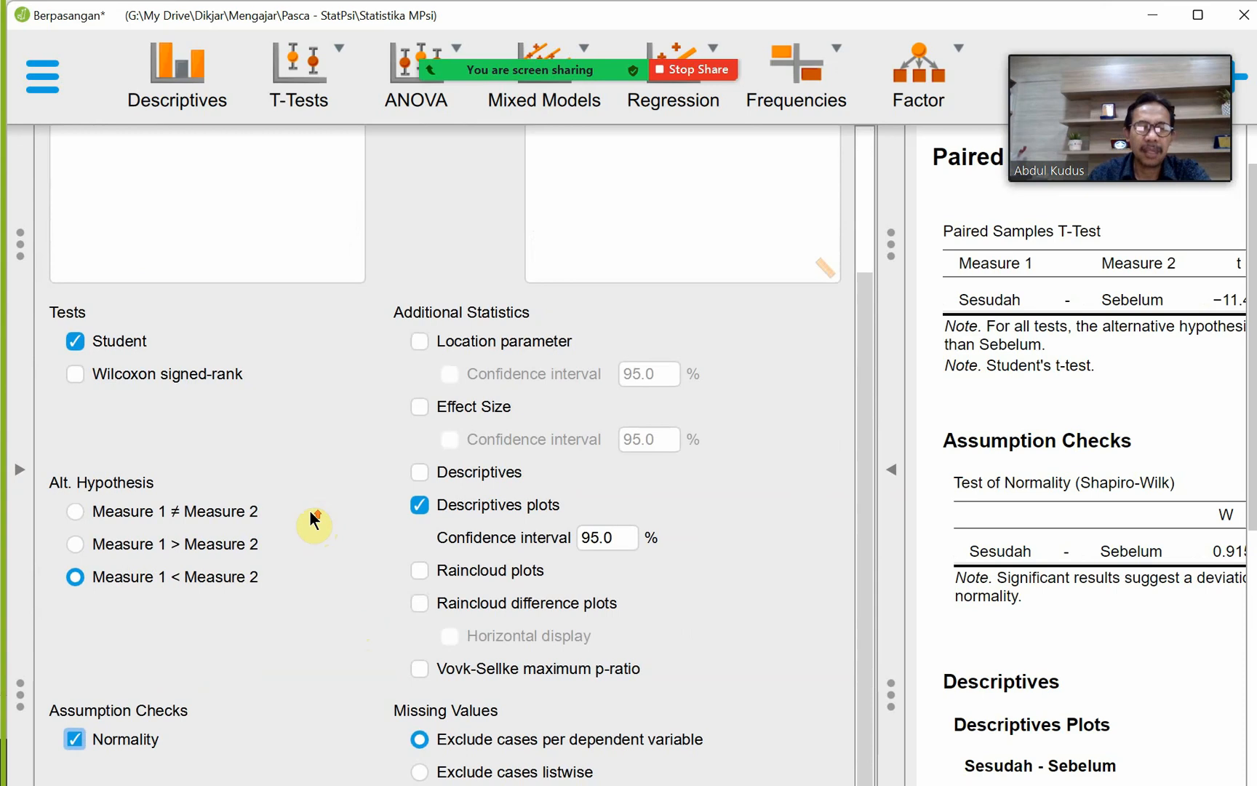
pyautogui.scroll(3, 309, 510)
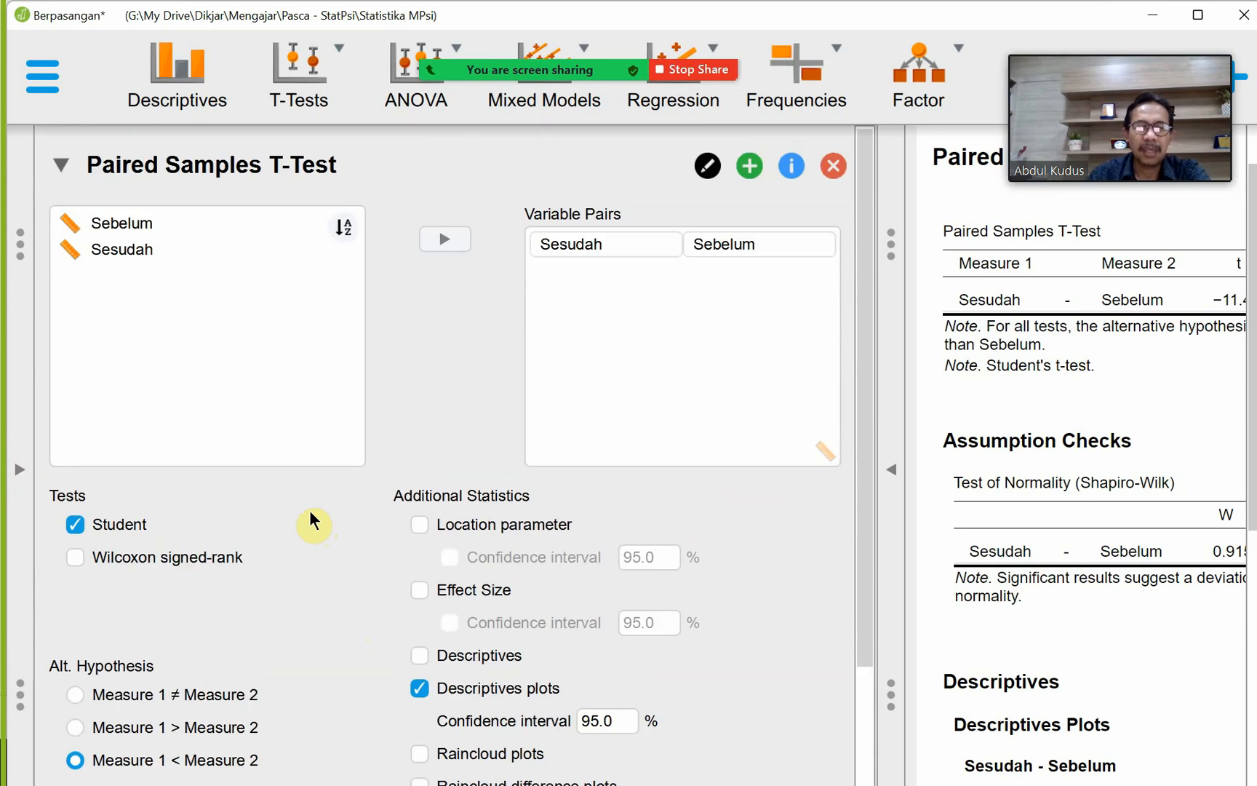
pyautogui.click(894, 478)
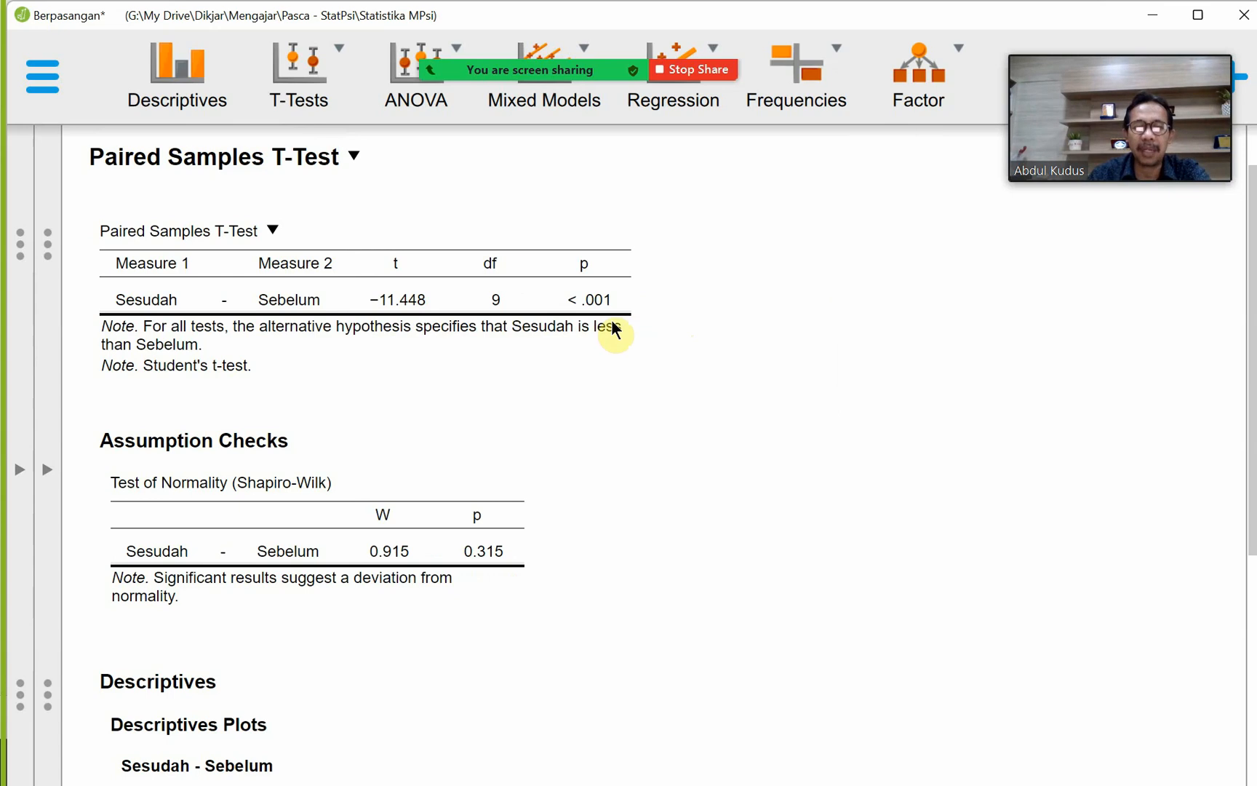